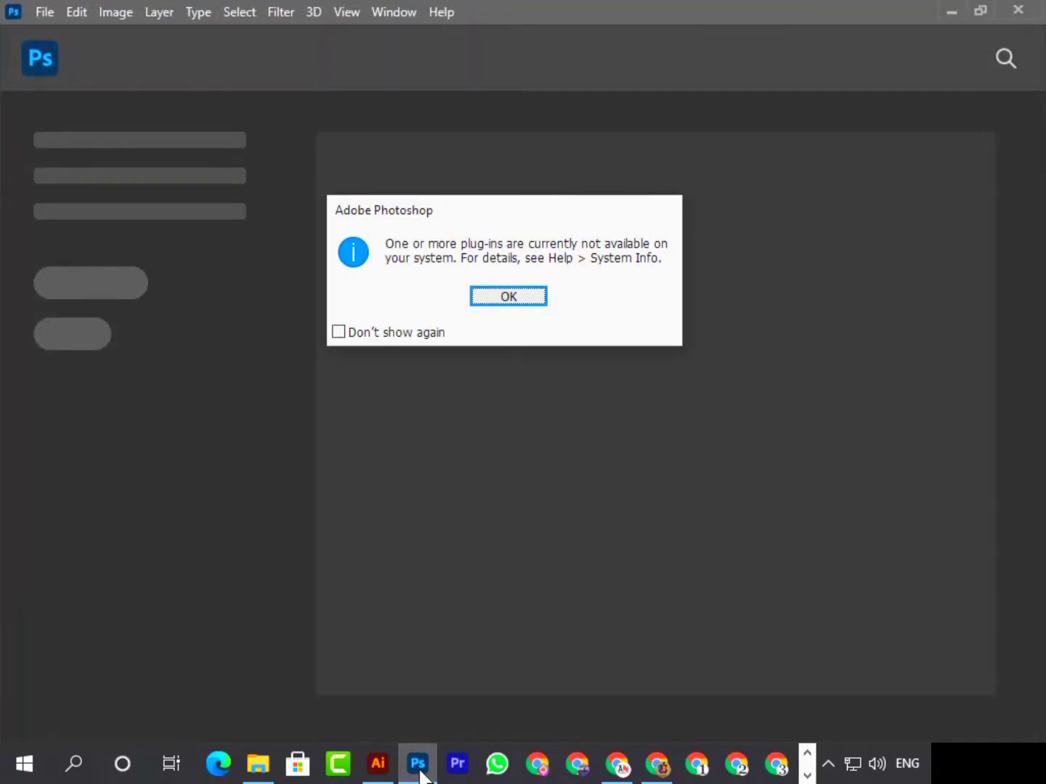
Dismiss the plug-in notice and create a new 1024 x 768 px RGB document at 72 ppi with a white background.
click(475, 296)
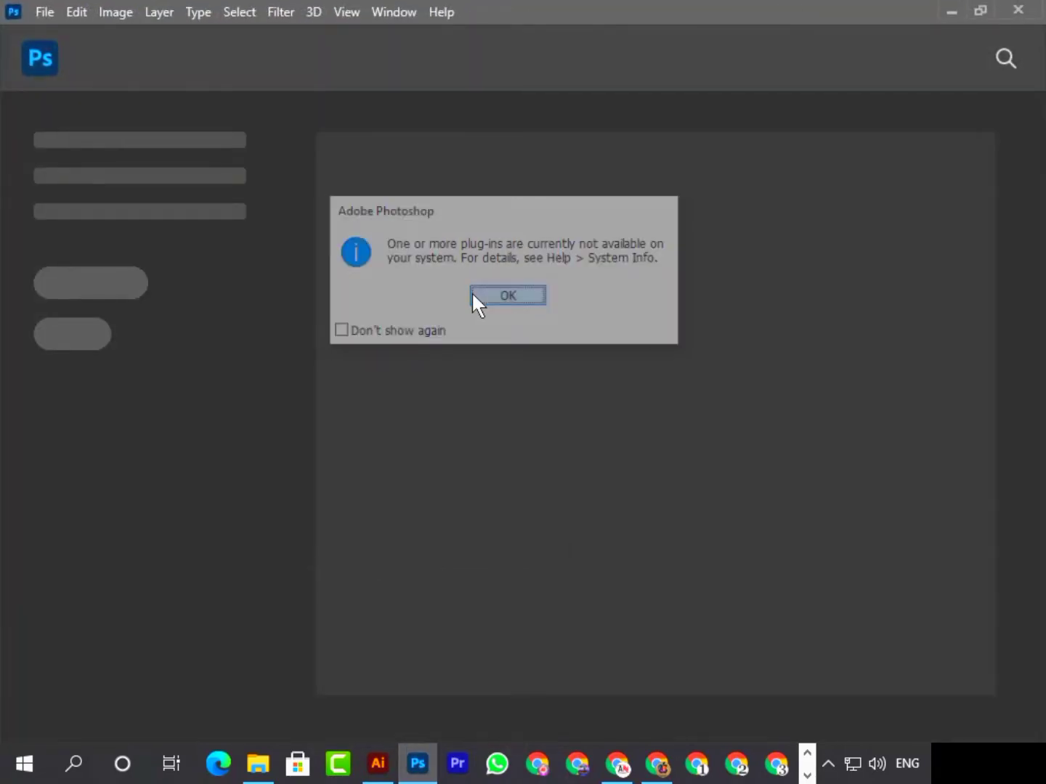
click(117, 226)
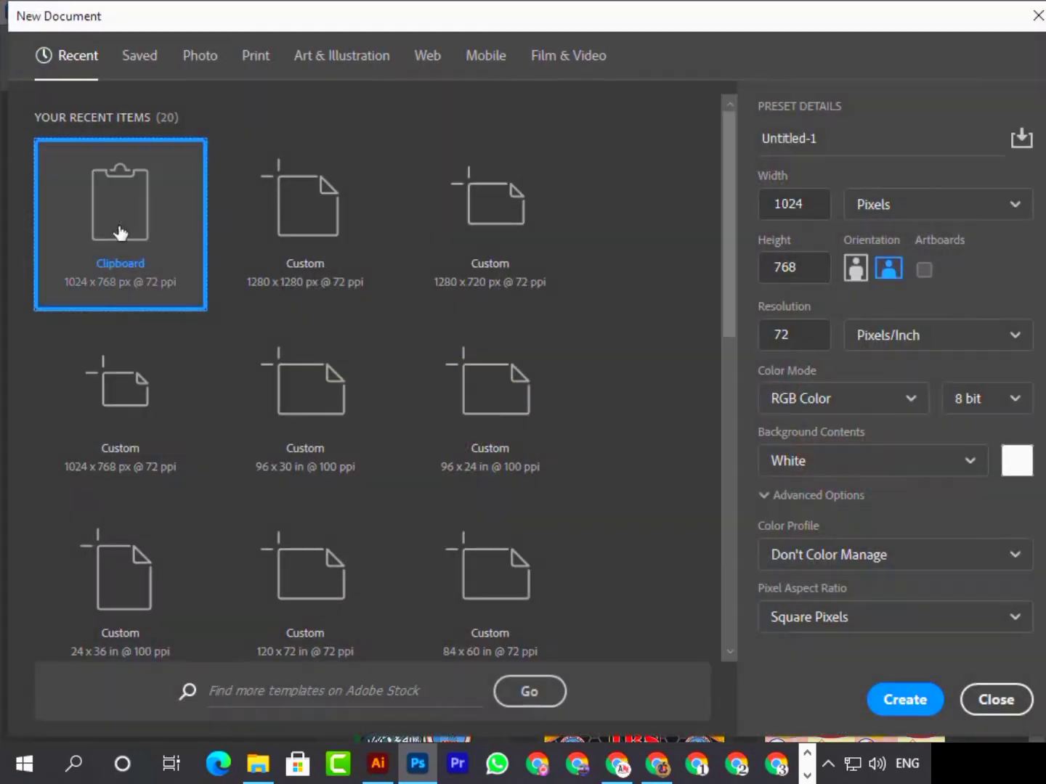
click(327, 229)
key(Left)
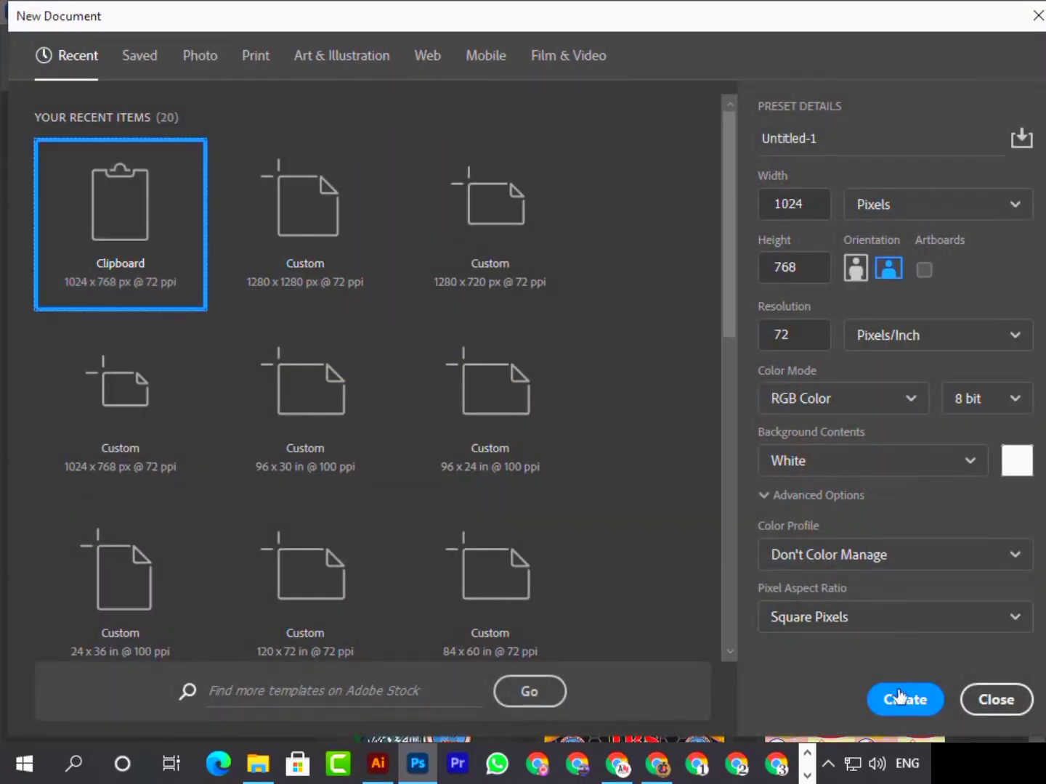
click(899, 697)
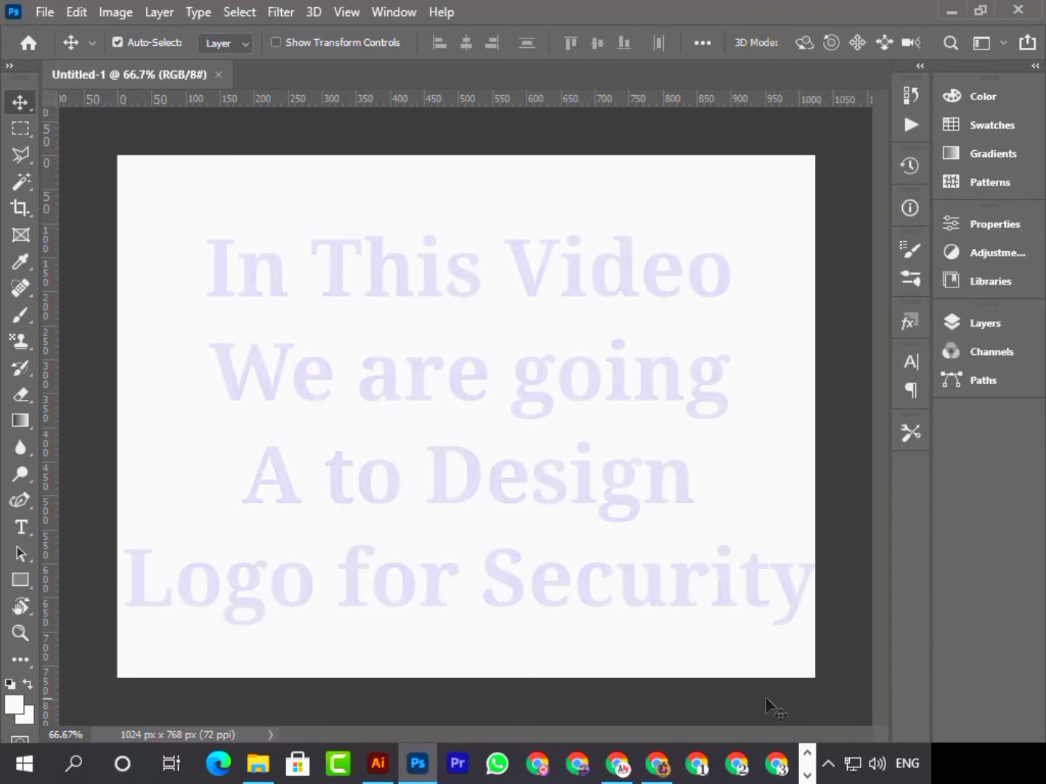
Switch to Illustrator and set the fill to None for new paths.
click(376, 774)
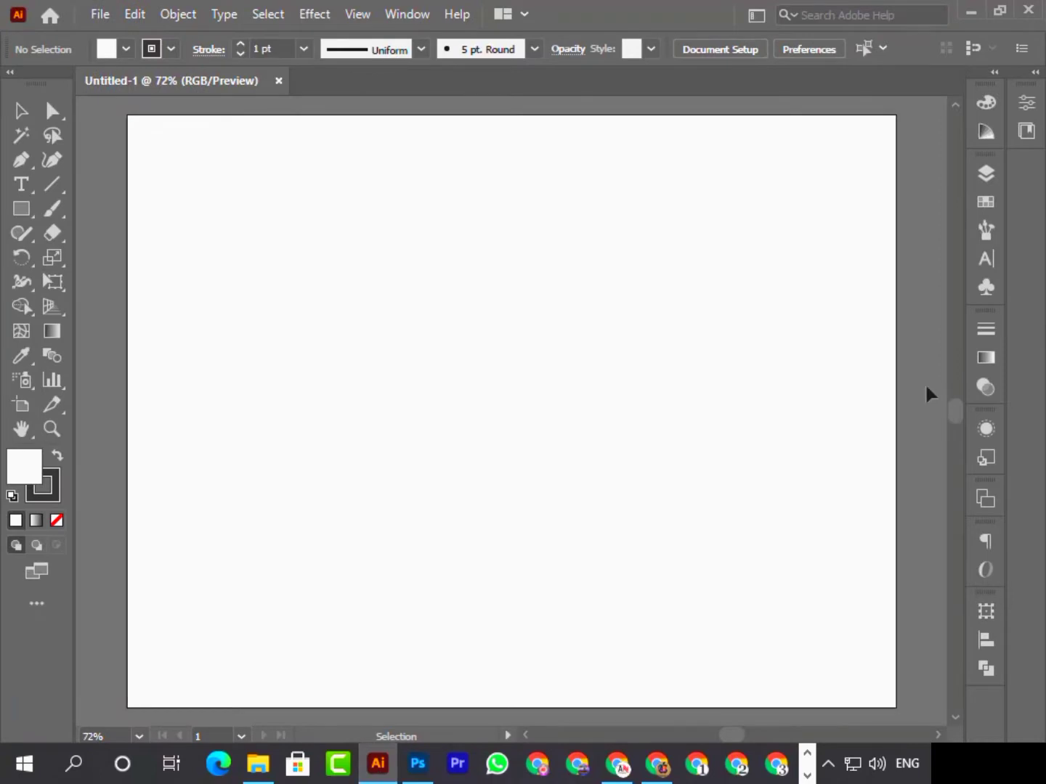
click(150, 48)
click(13, 87)
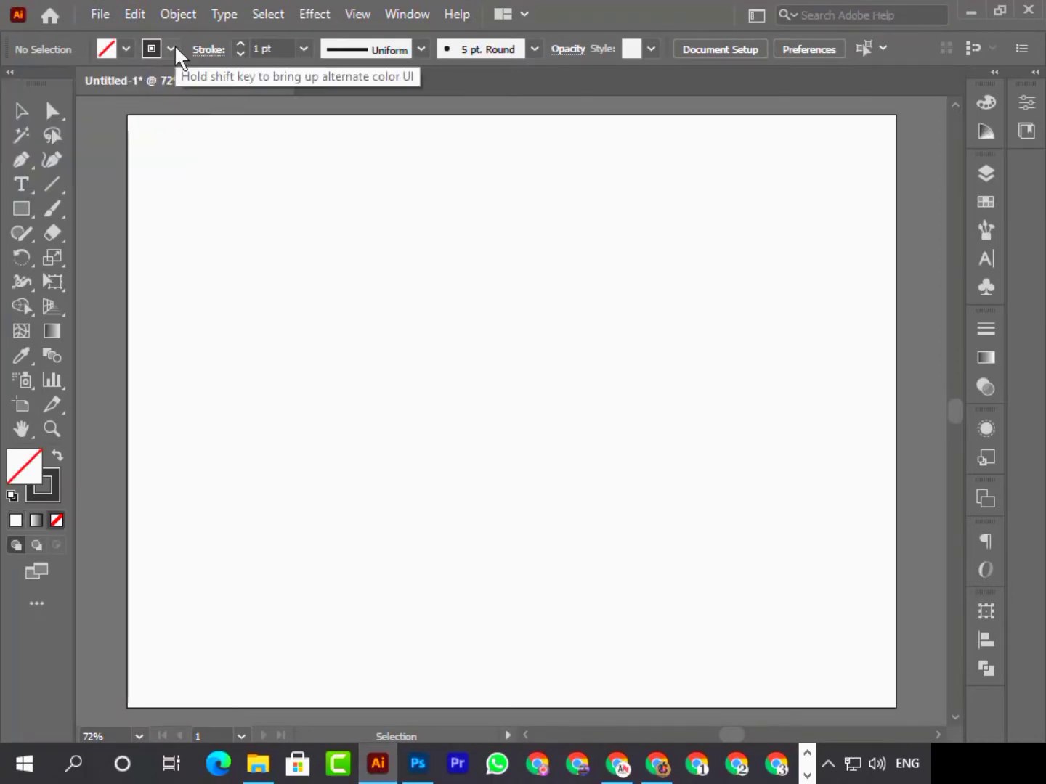
With the Pen tool, draw a horizontal top edge about 2.5 in long and a vertical side down from its right end.
click(21, 160)
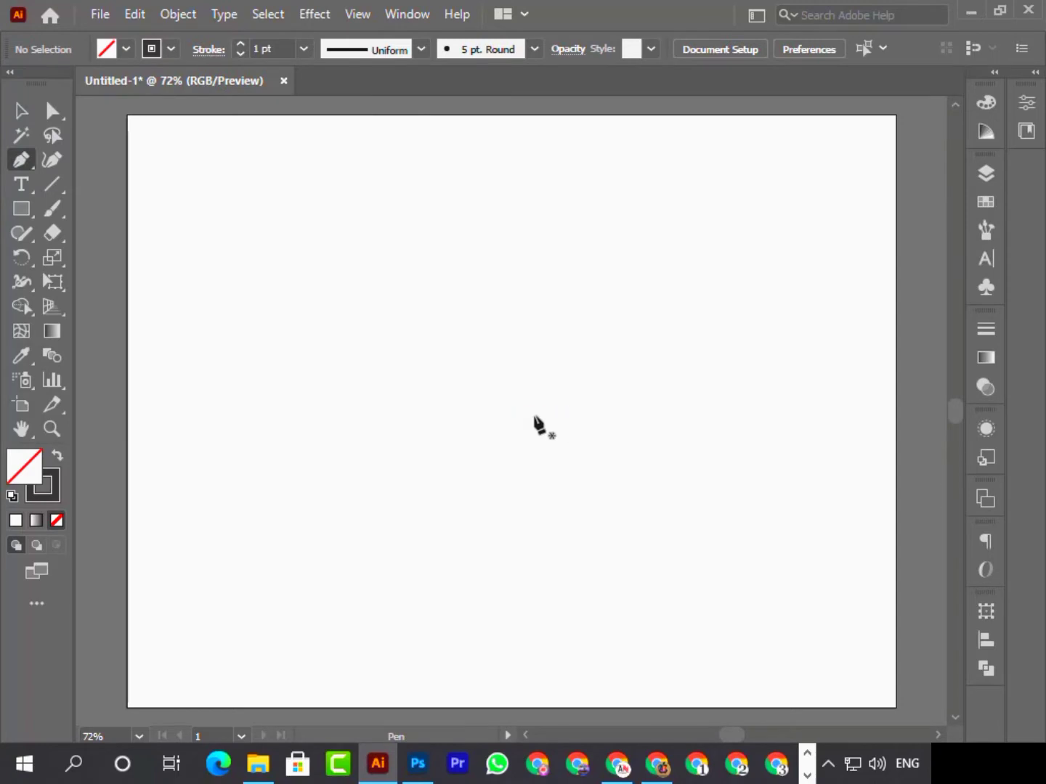
click(418, 352)
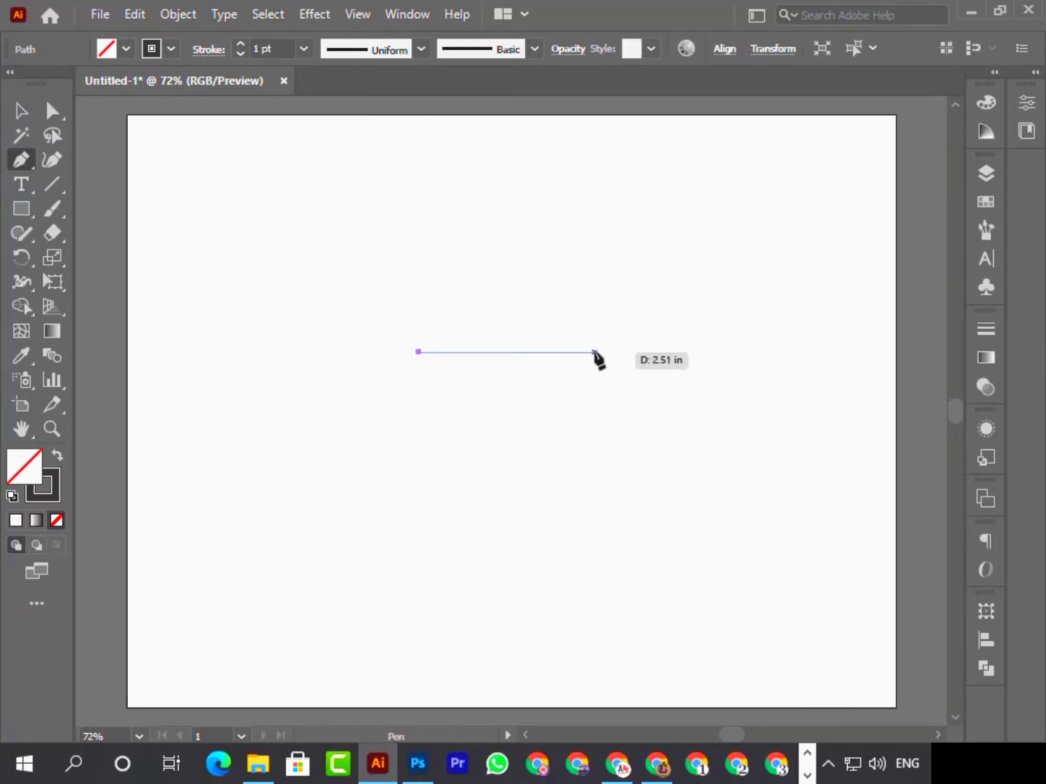
click(594, 352)
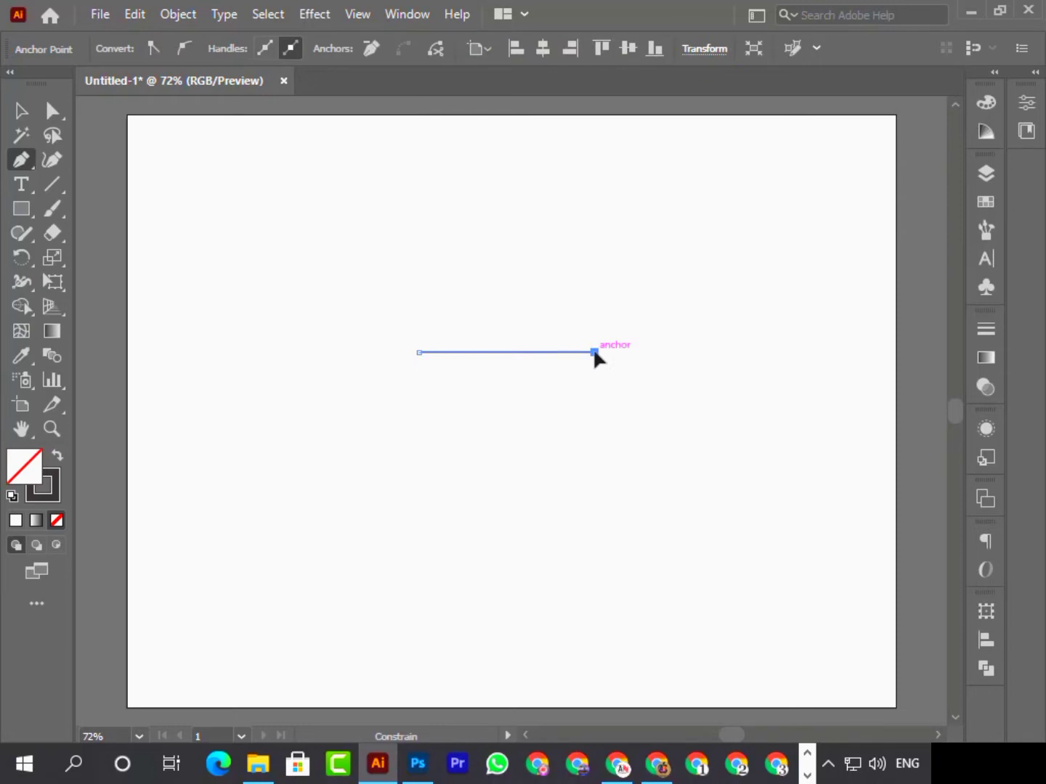
click(593, 485)
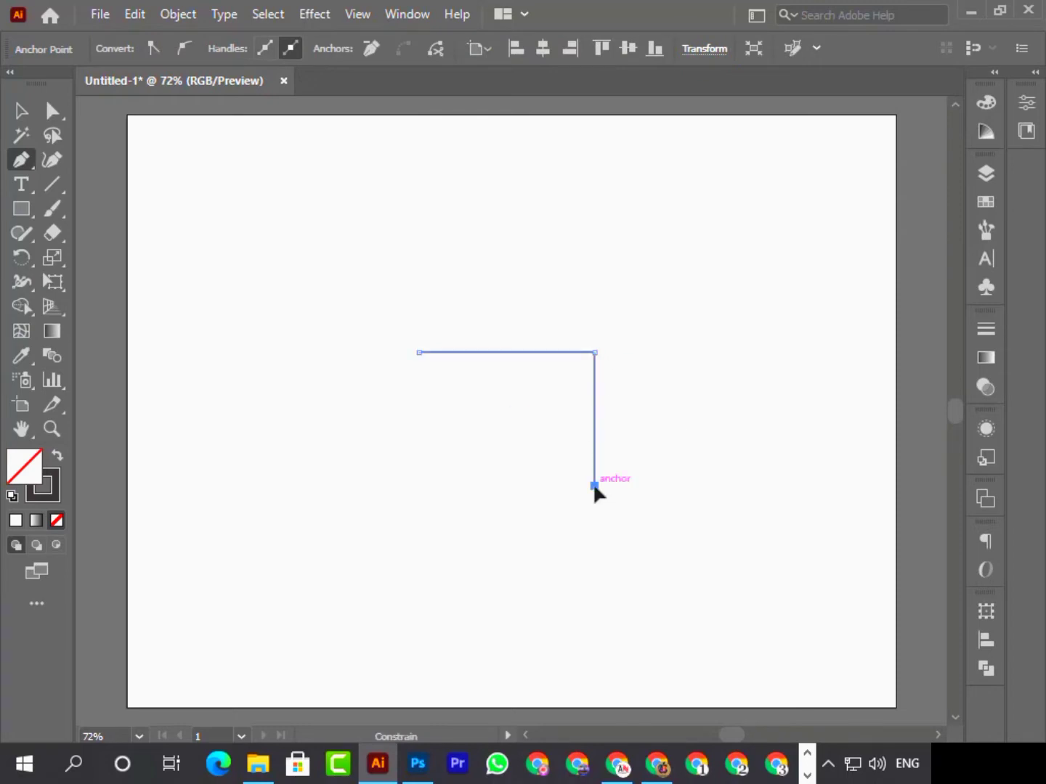
Complete the path with a downward-bulging bottom curve and a straight left side about 1.9 in long, closing it at the starting anchor.
click(419, 486)
drag(419, 487, 390, 460)
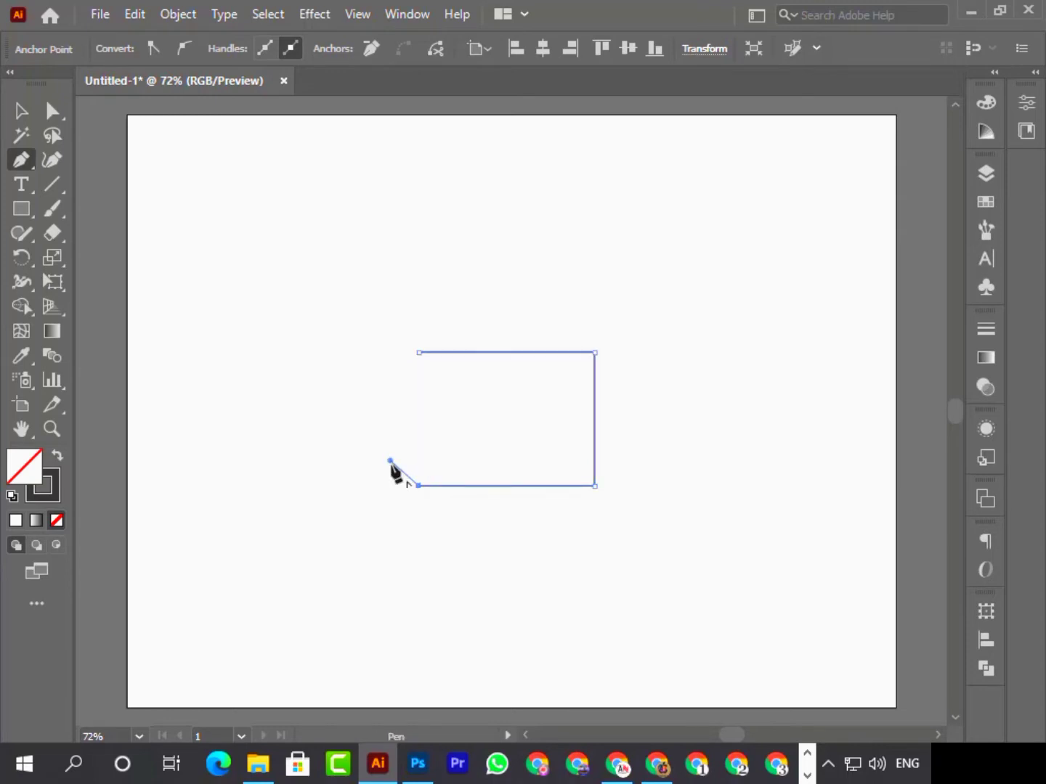
click(419, 486)
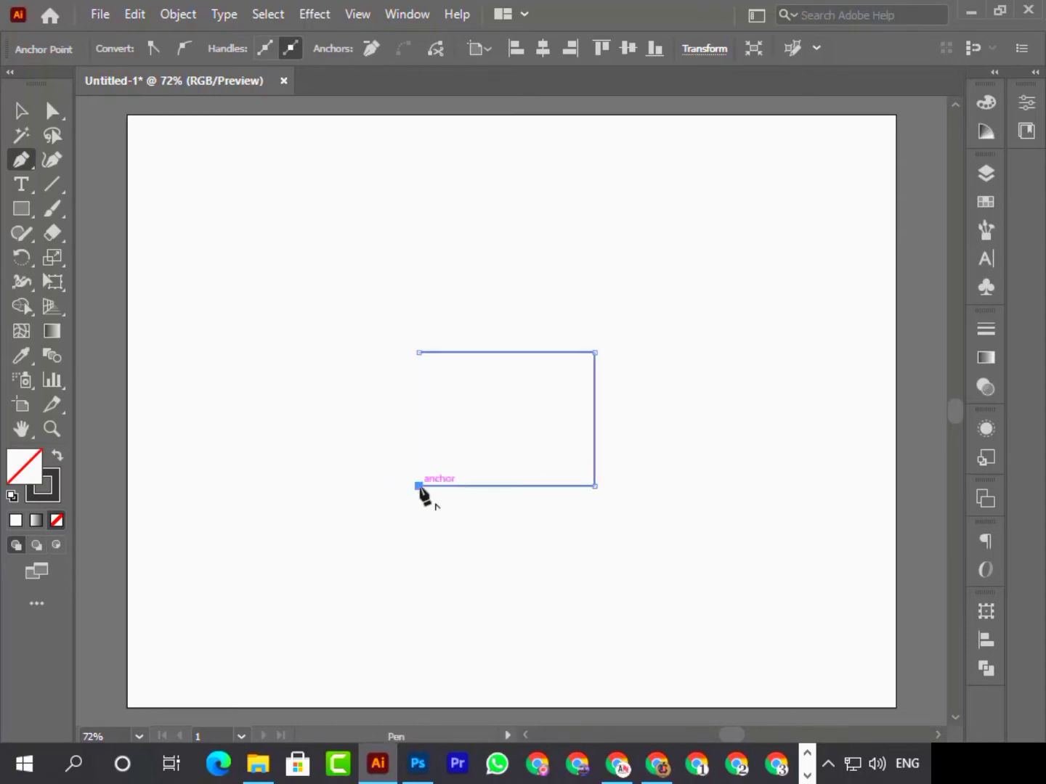
drag(420, 487, 325, 428)
click(420, 486)
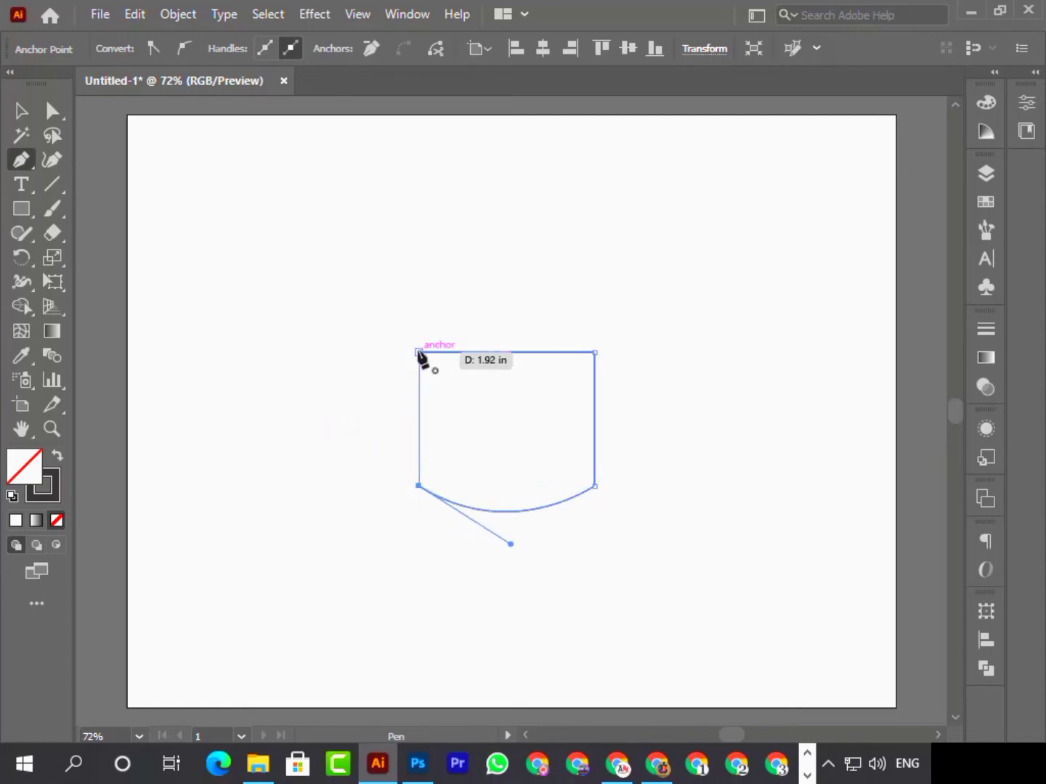
click(419, 353)
click(21, 110)
click(671, 244)
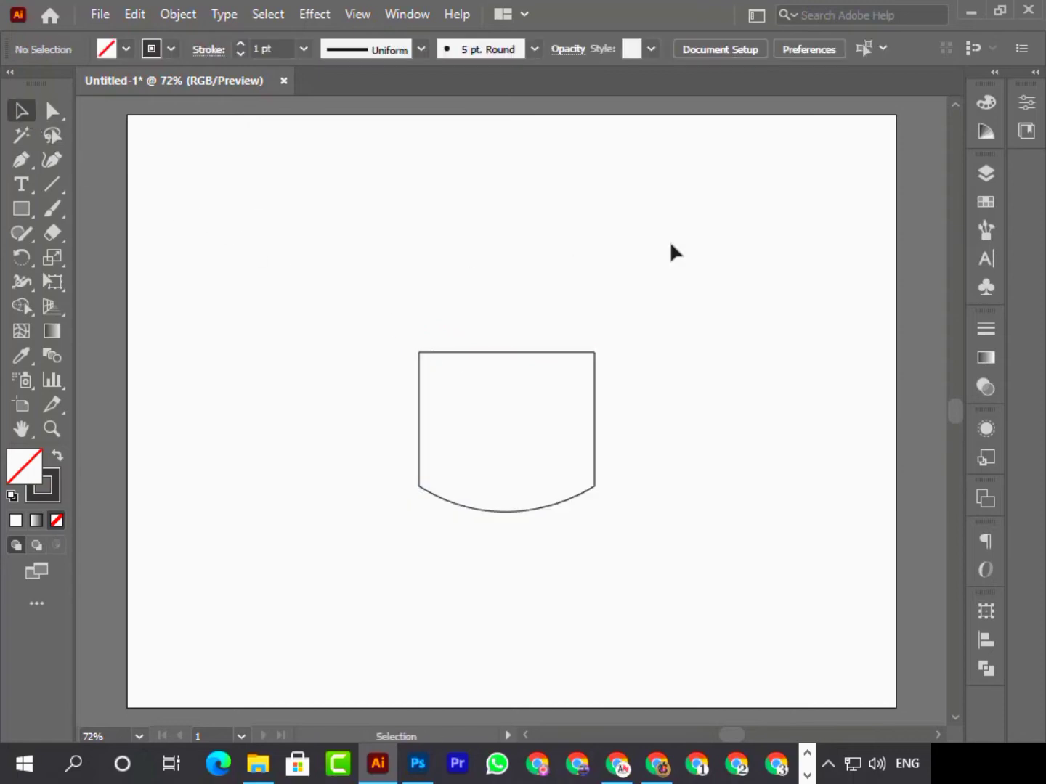
Fill the closed shape with the darkest swatch of the grays group, then deselect it.
click(533, 353)
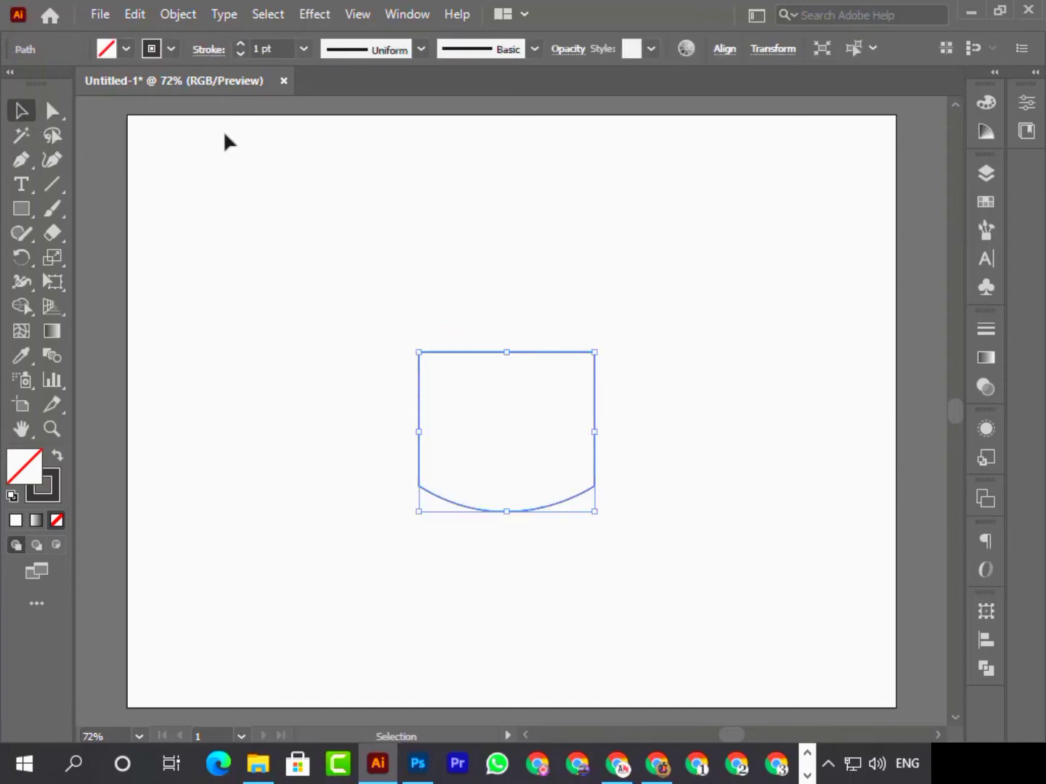
click(126, 49)
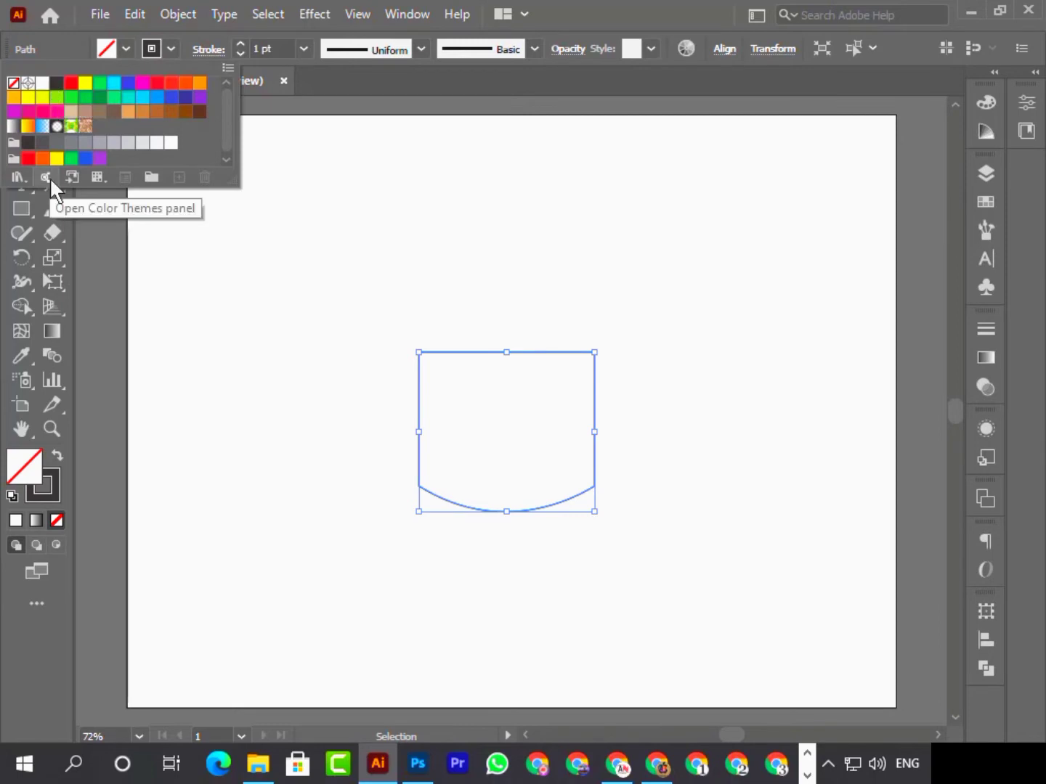
click(56, 143)
double_click(42, 146)
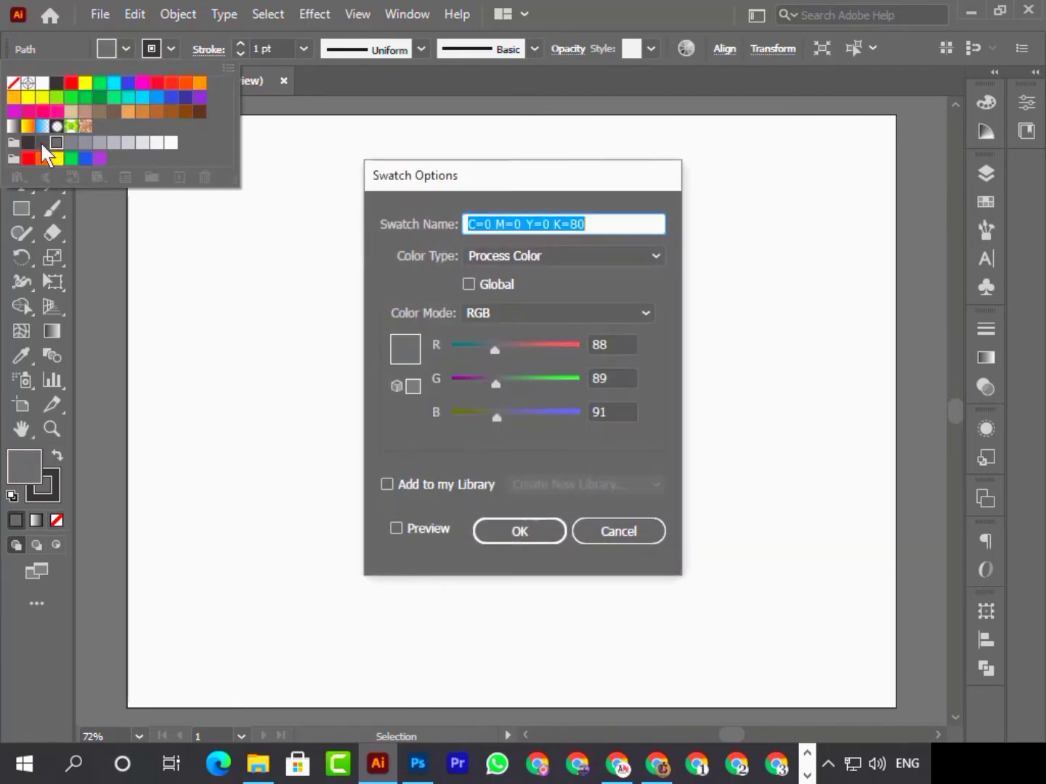
click(621, 531)
click(29, 144)
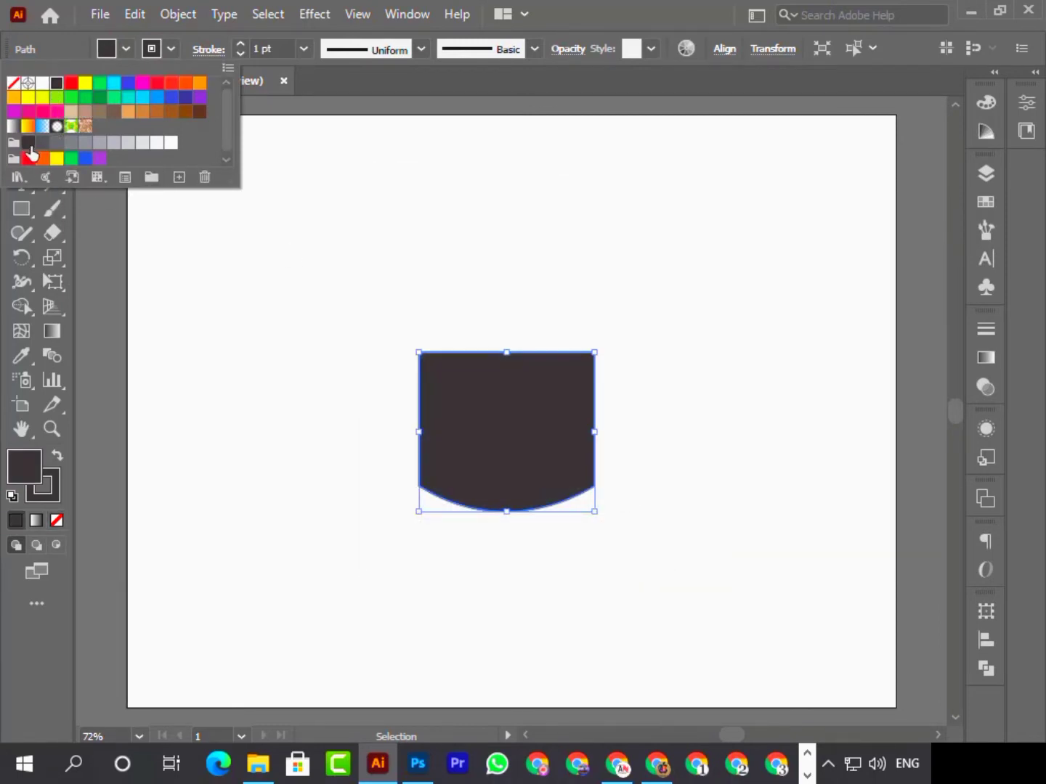
click(40, 147)
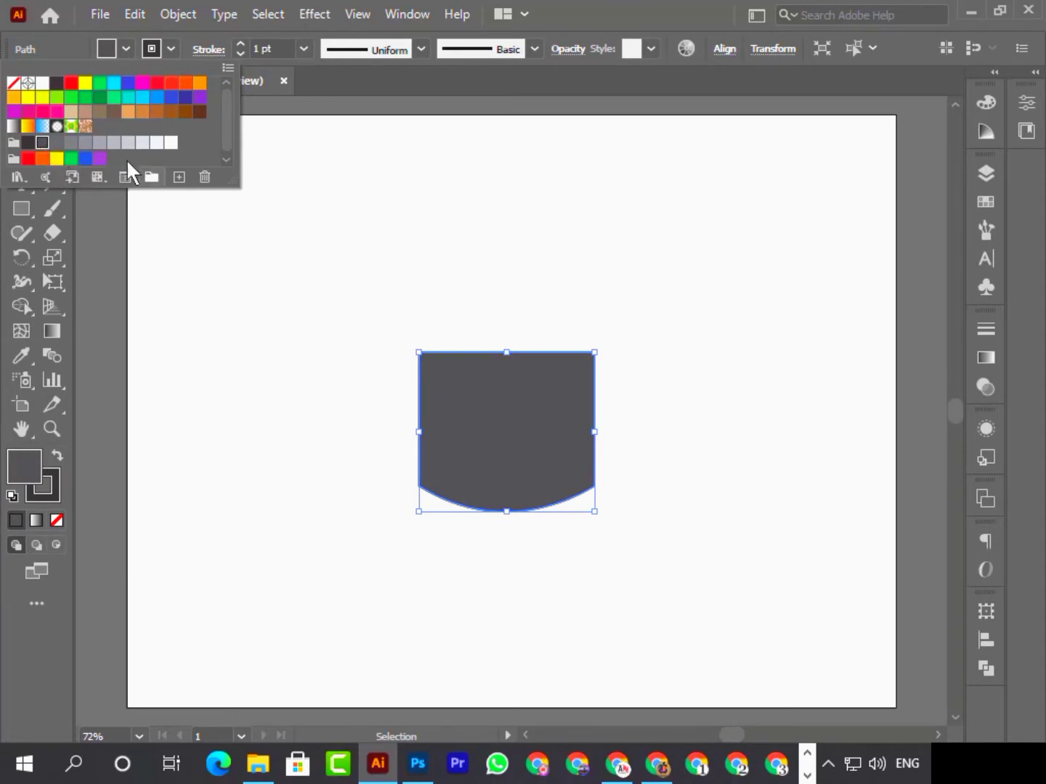
double_click(27, 146)
click(621, 531)
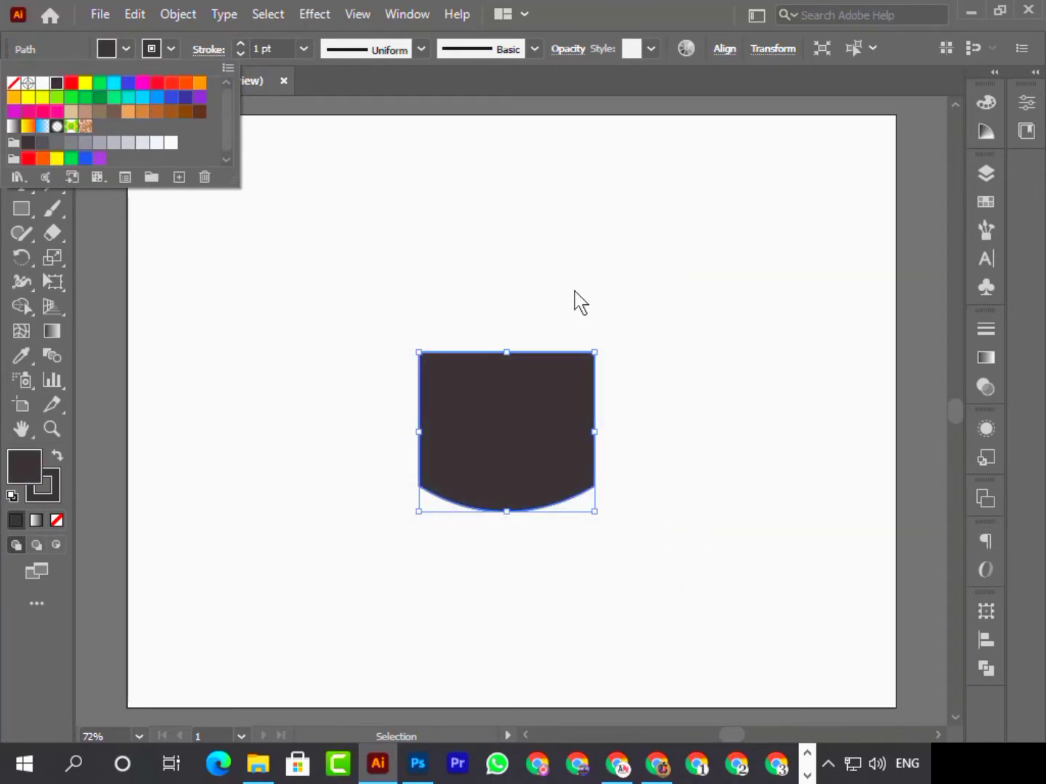
click(575, 292)
click(574, 291)
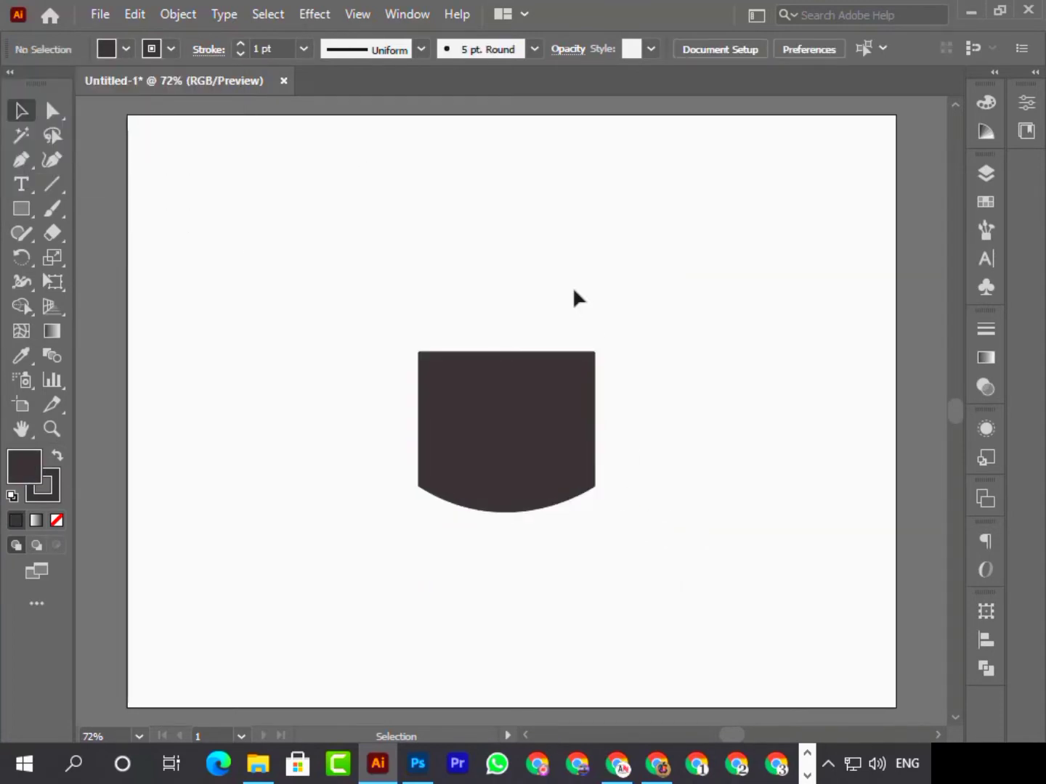
Move the dark shape to the left side of the artboard, slightly higher than before.
click(550, 428)
click(654, 284)
drag(543, 444, 272, 363)
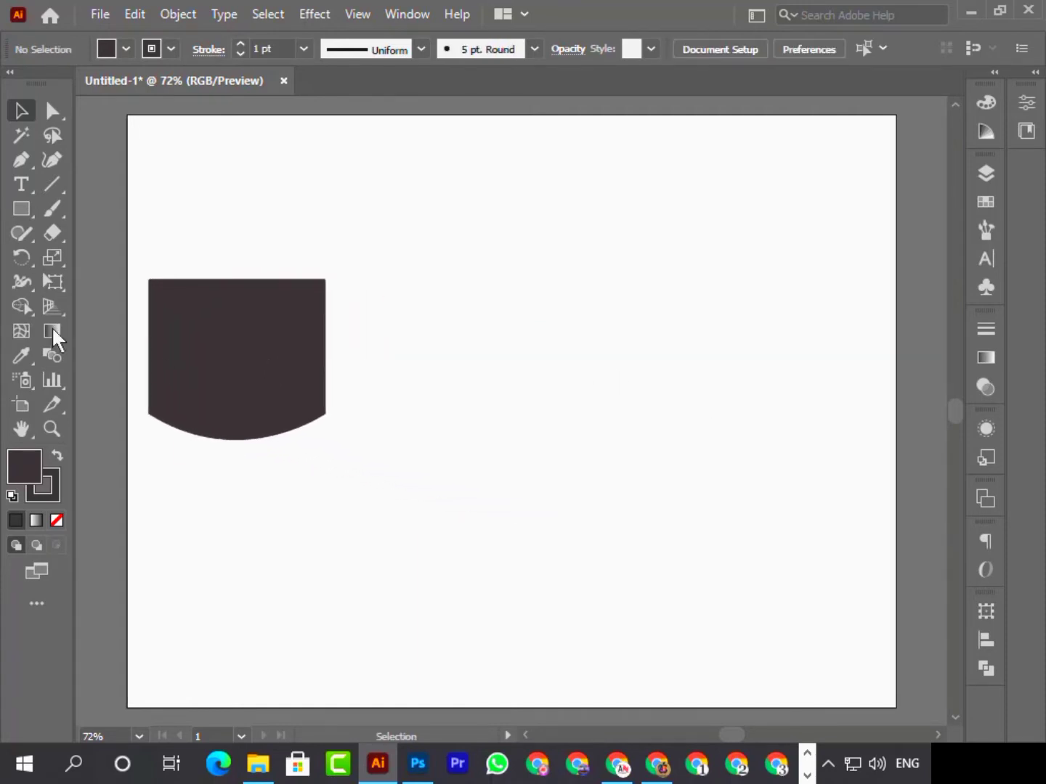
Draw a narrow vertical rectangle near the middle of the artboard with the Rectangle tool.
click(16, 209)
click(98, 209)
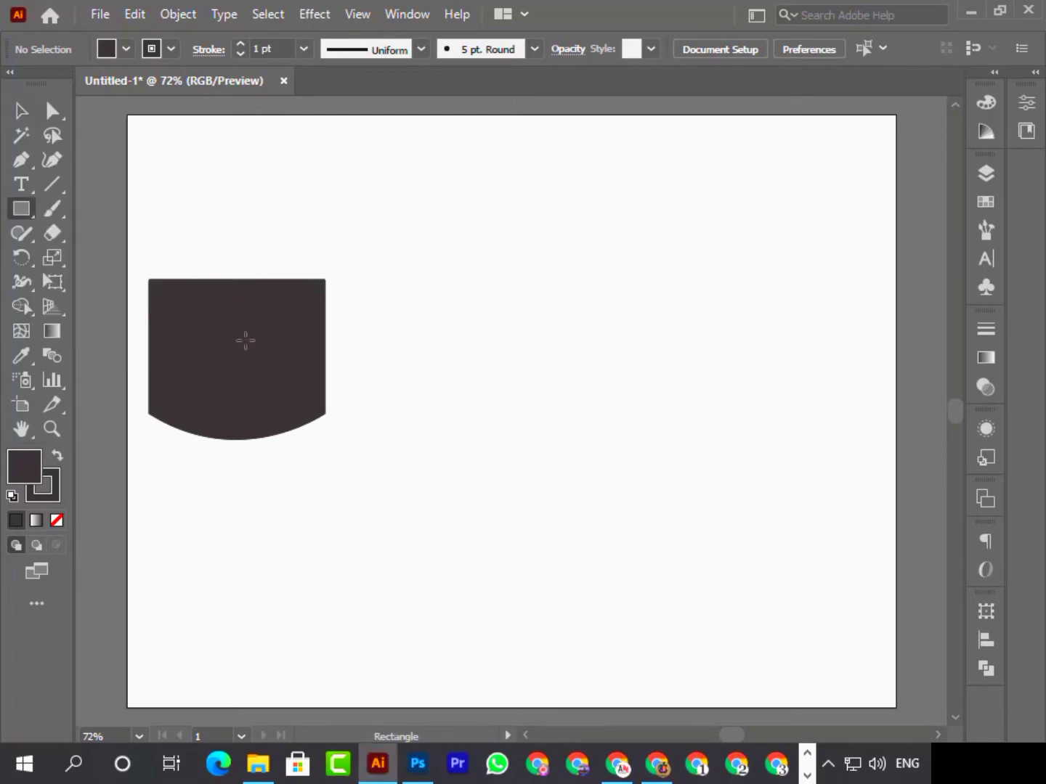
drag(462, 360, 477, 416)
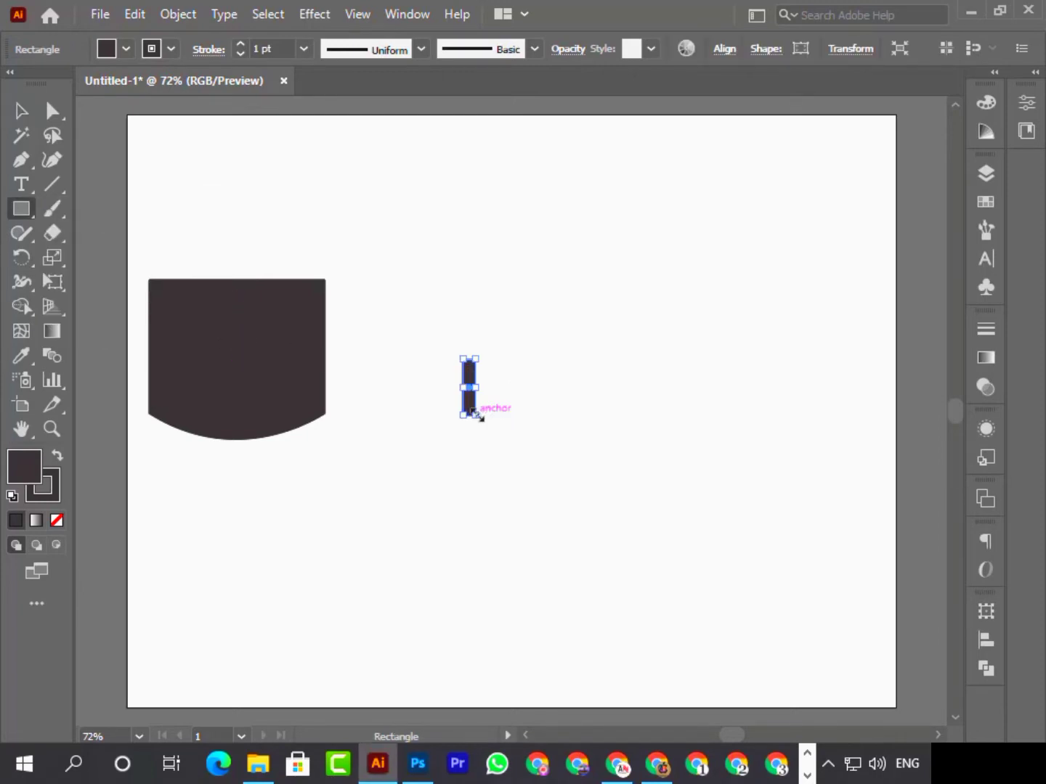
Set the narrow rectangle's stroke to None and its fill to white.
click(22, 110)
click(160, 50)
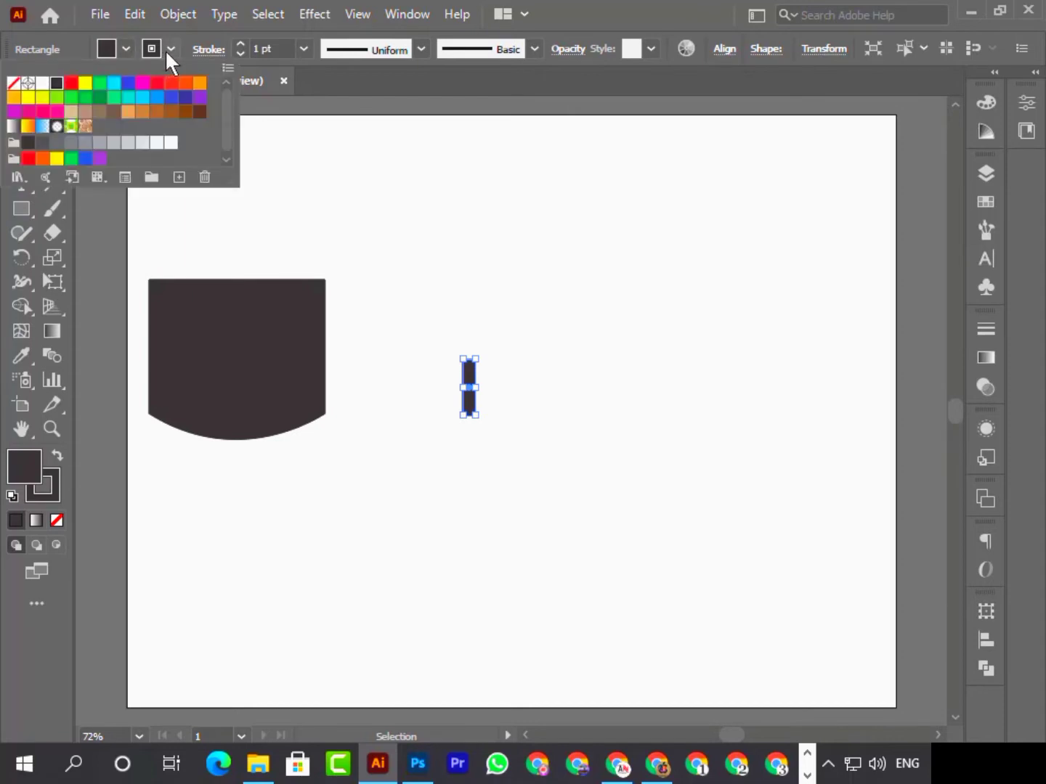
click(13, 83)
click(108, 49)
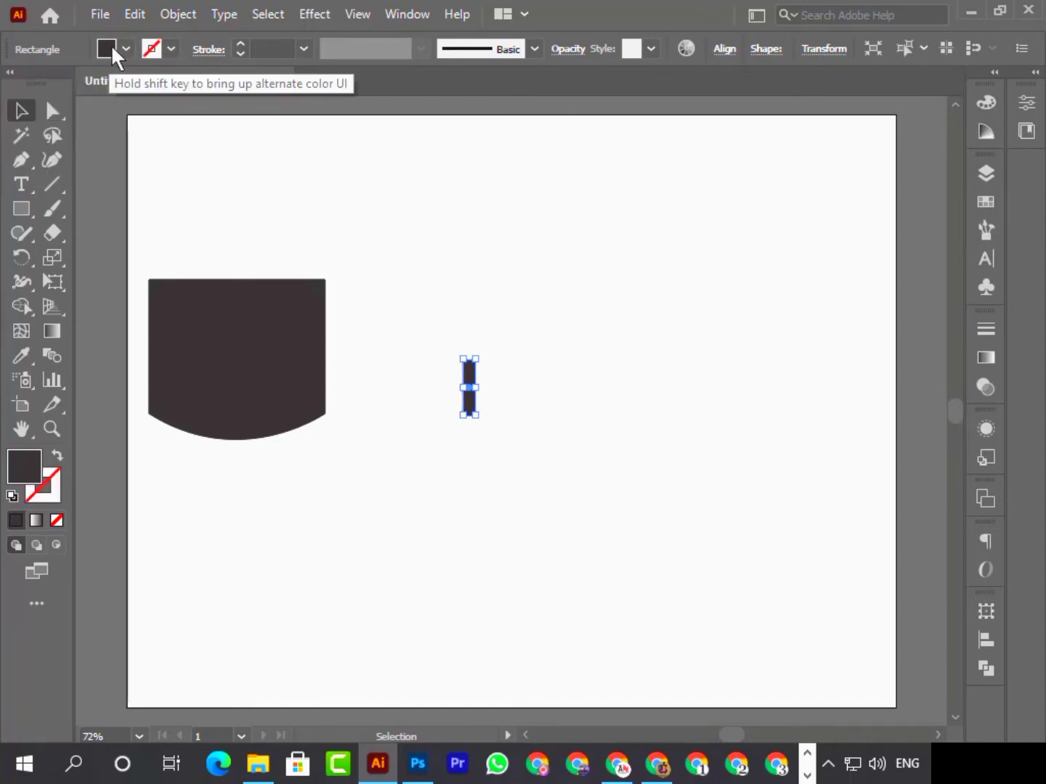
click(111, 44)
click(42, 81)
click(440, 191)
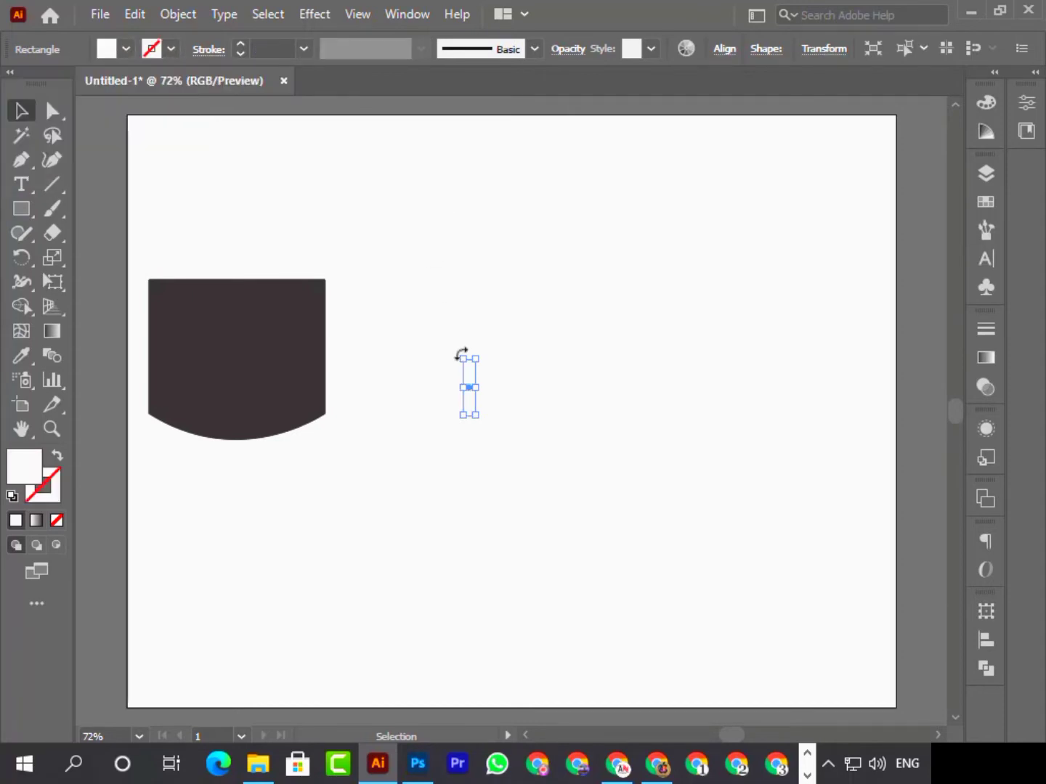
Place the white rectangle on the dark shape, centred horizontally and slightly below its middle.
drag(470, 370, 239, 362)
double_click(243, 353)
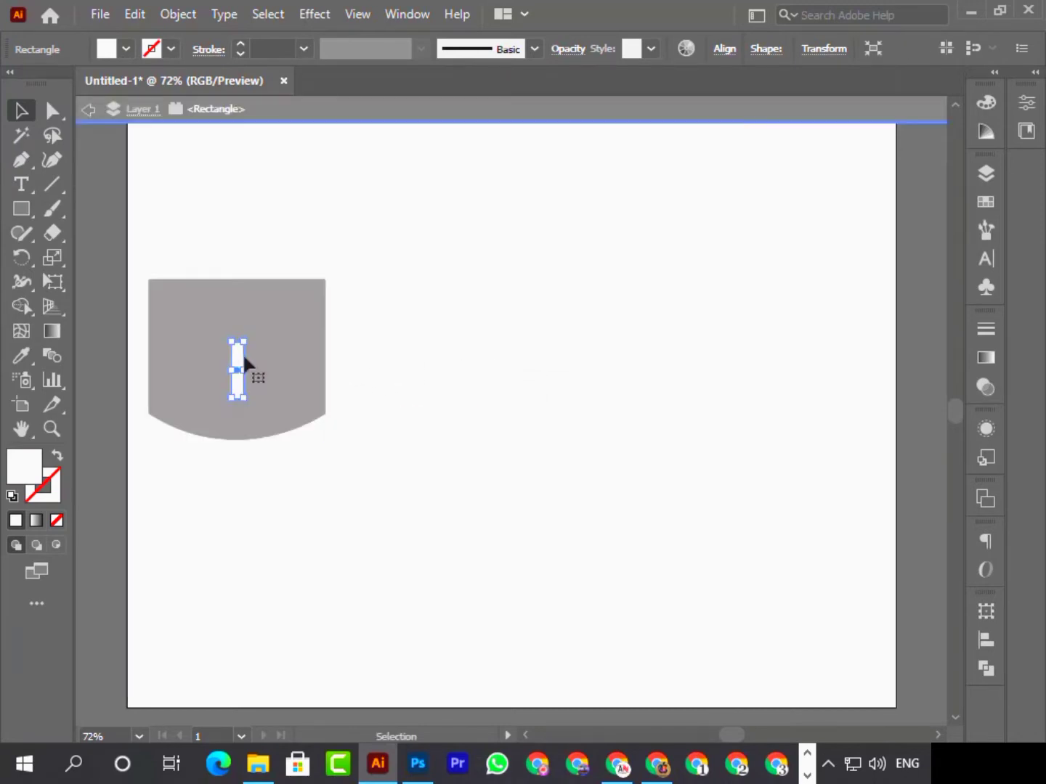
double_click(641, 290)
click(252, 385)
click(236, 367)
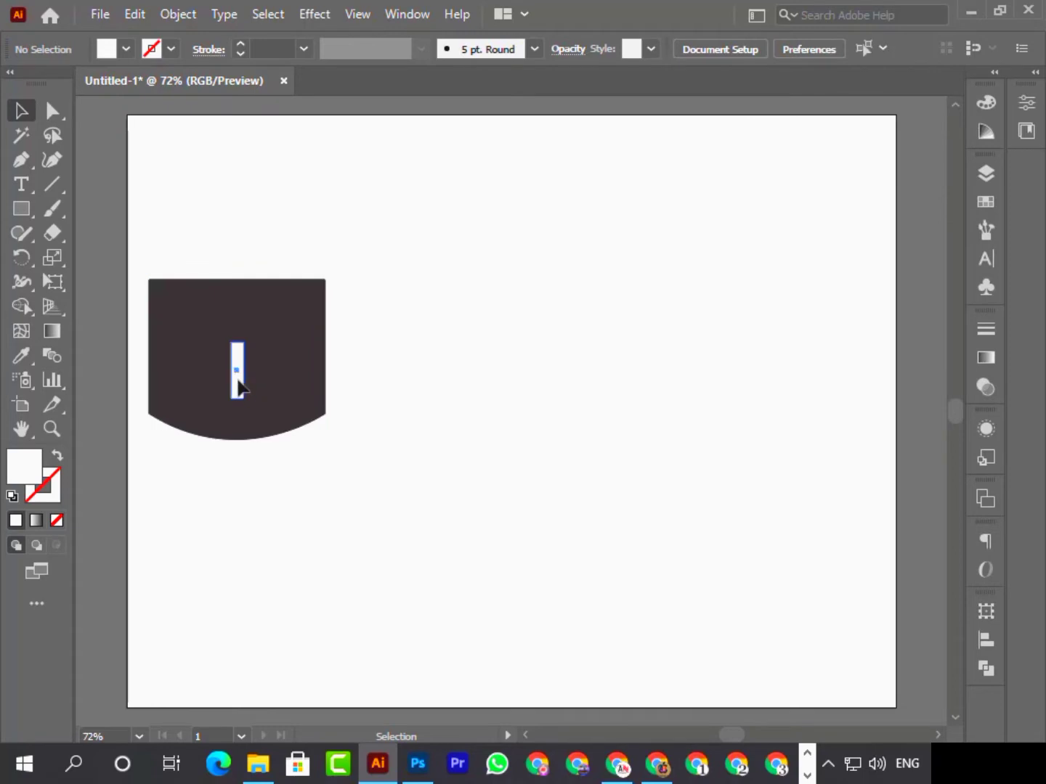
click(575, 325)
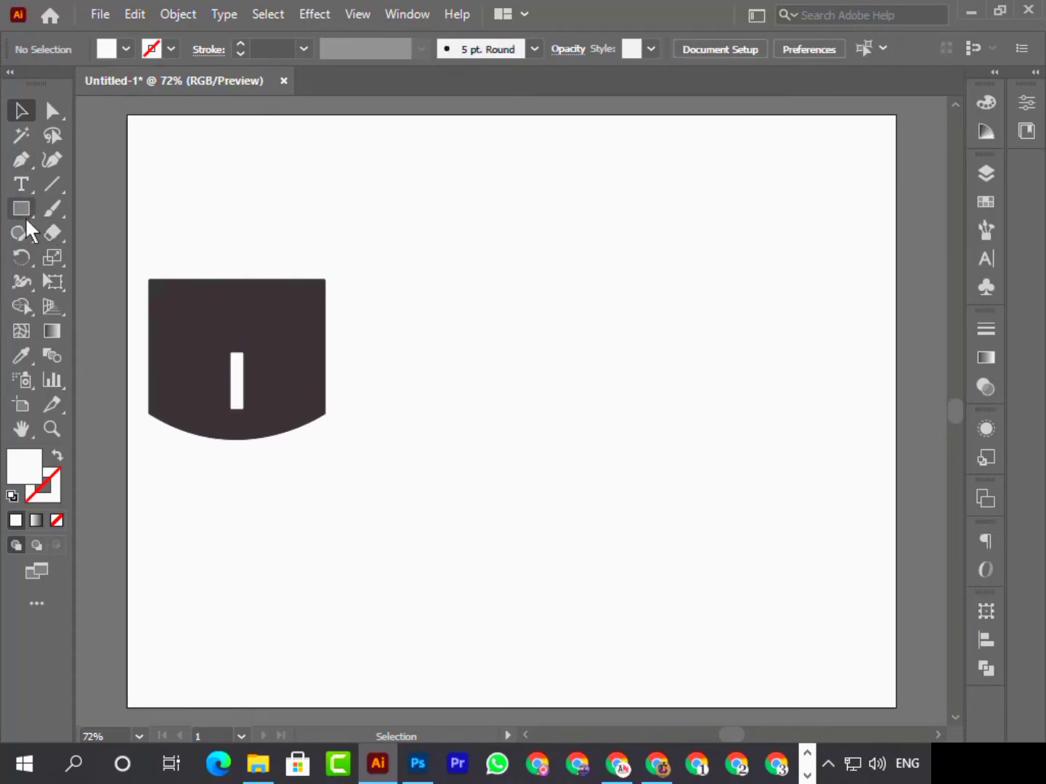
Draw a small white circle with the Ellipse tool and place it over the white bar's upper end to form a keyhole.
drag(22, 207, 90, 258)
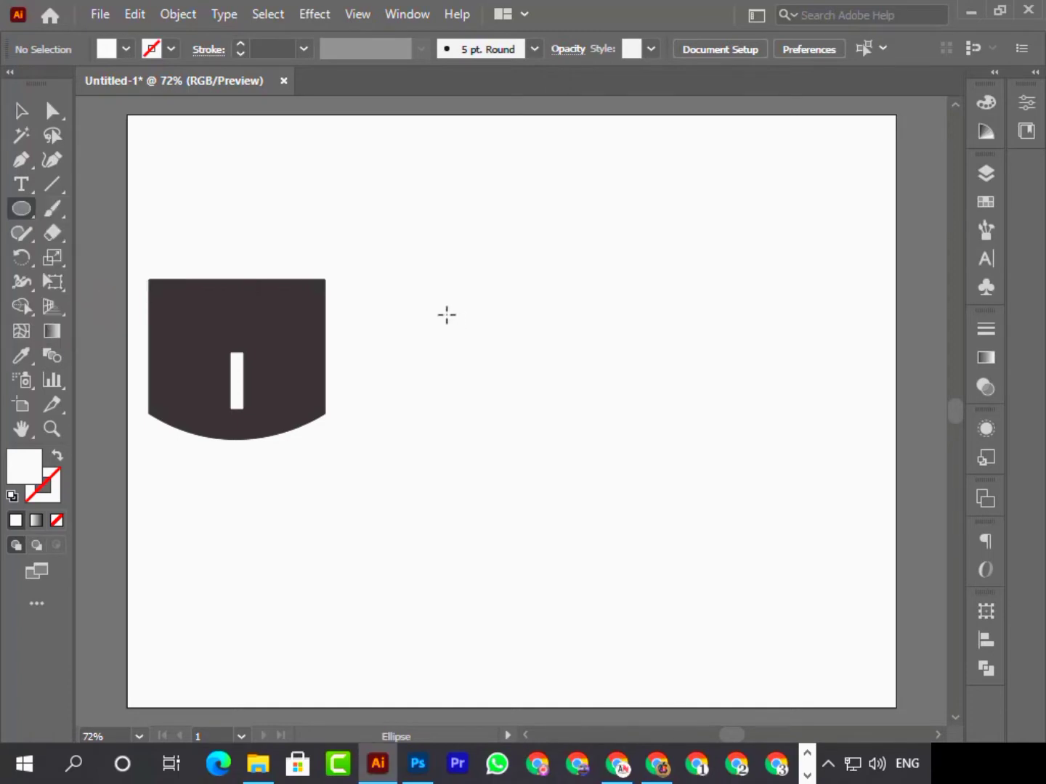
drag(447, 314, 236, 349)
click(21, 111)
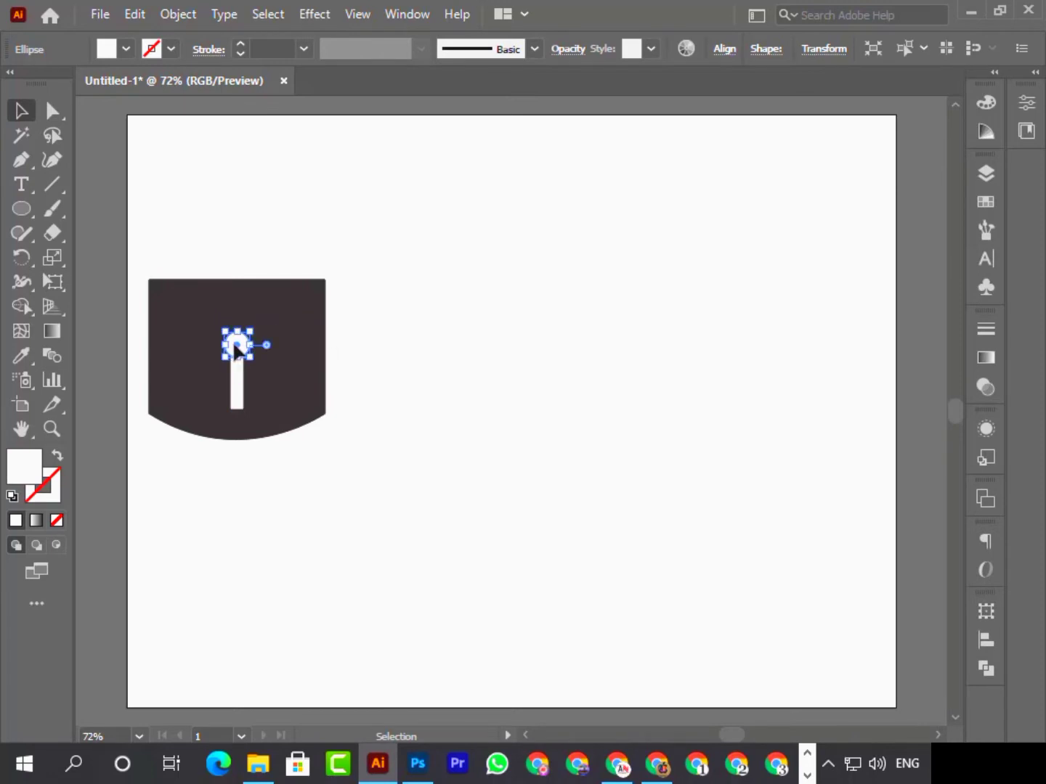
click(548, 291)
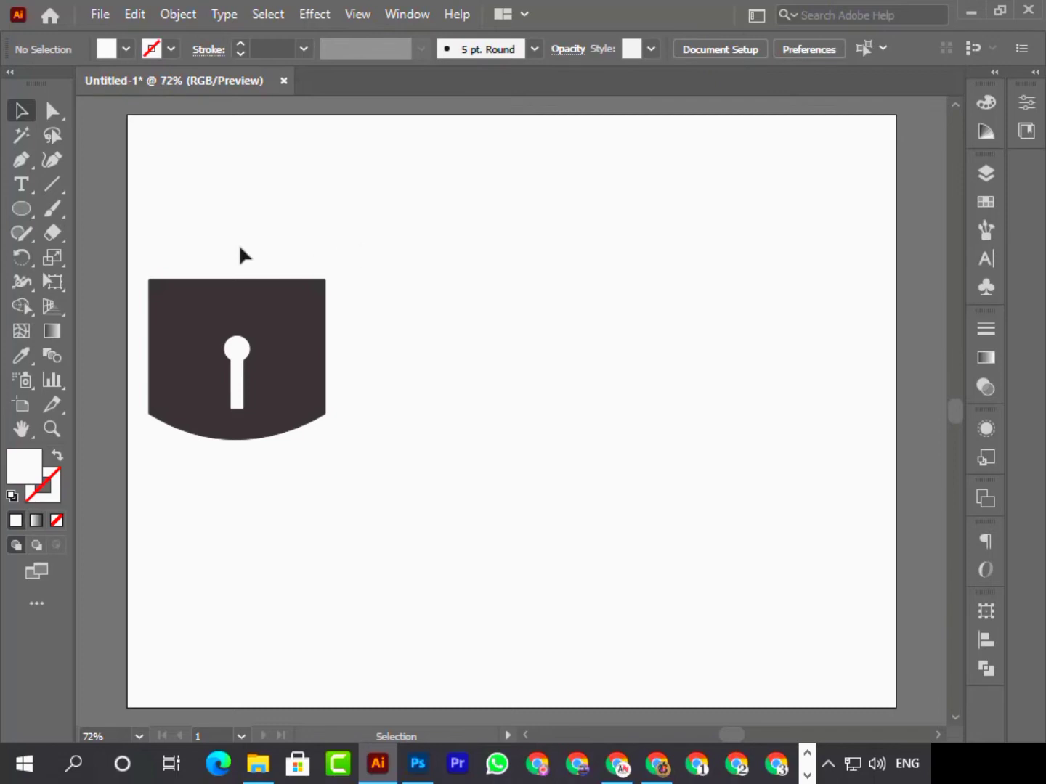
Group the padlock body with its keyhole shapes and move the group to the lower middle of the artboard.
drag(338, 493, 338, 492)
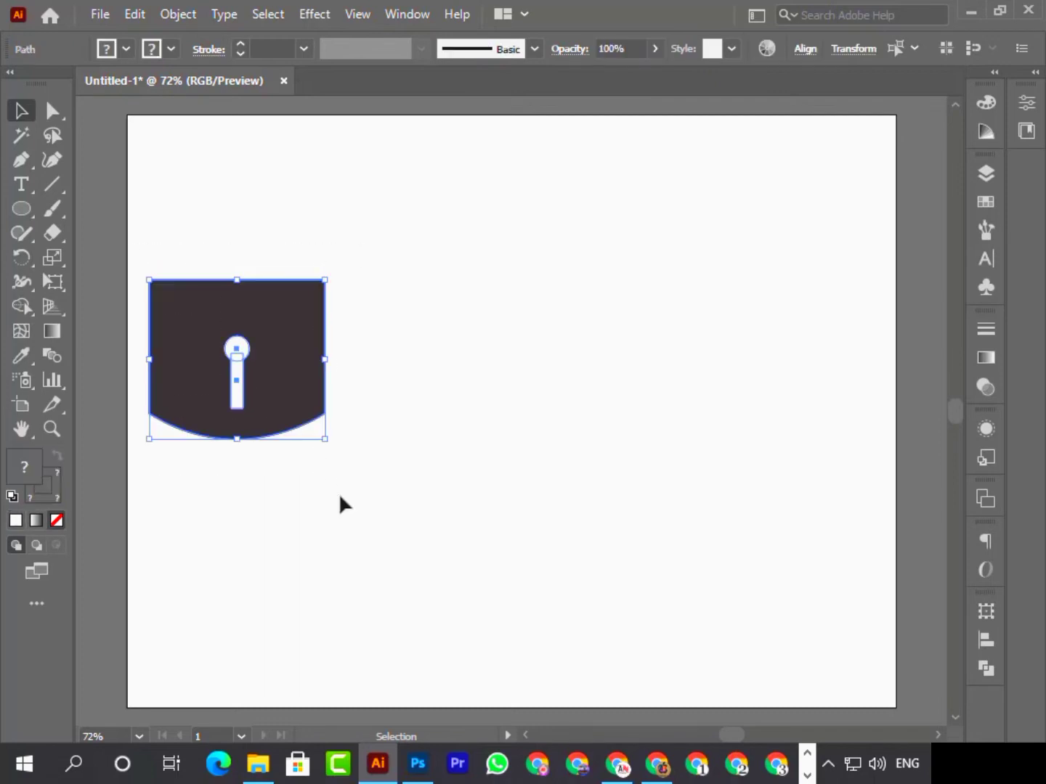
right_click(239, 379)
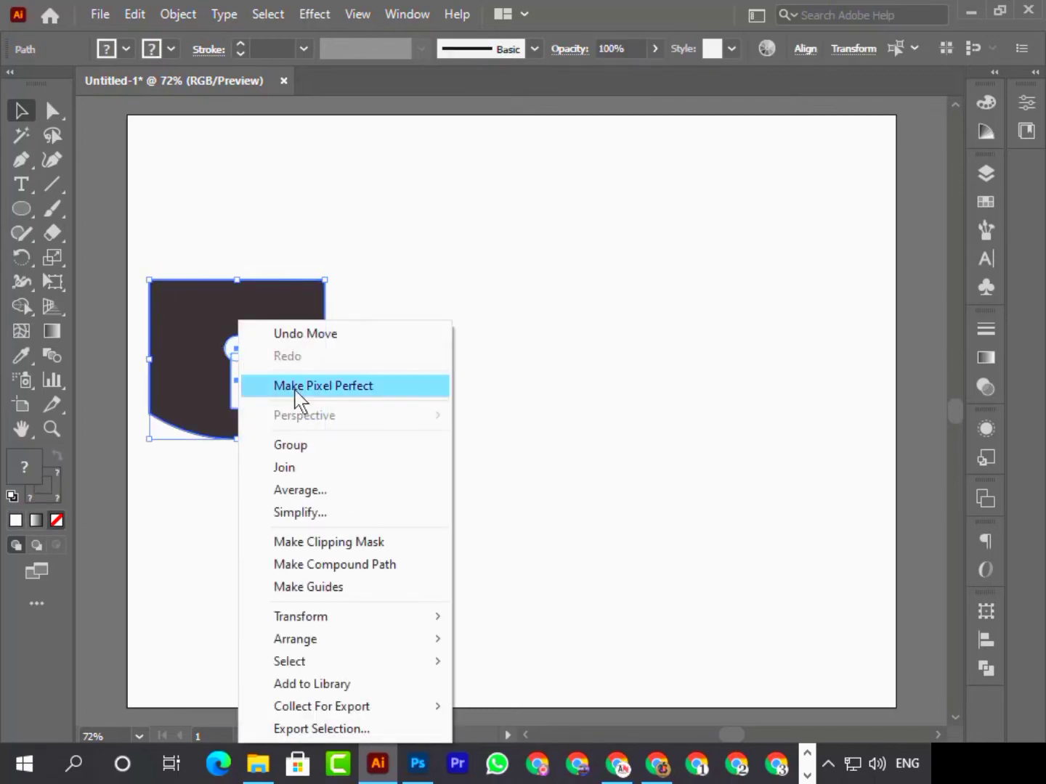
click(331, 444)
click(333, 455)
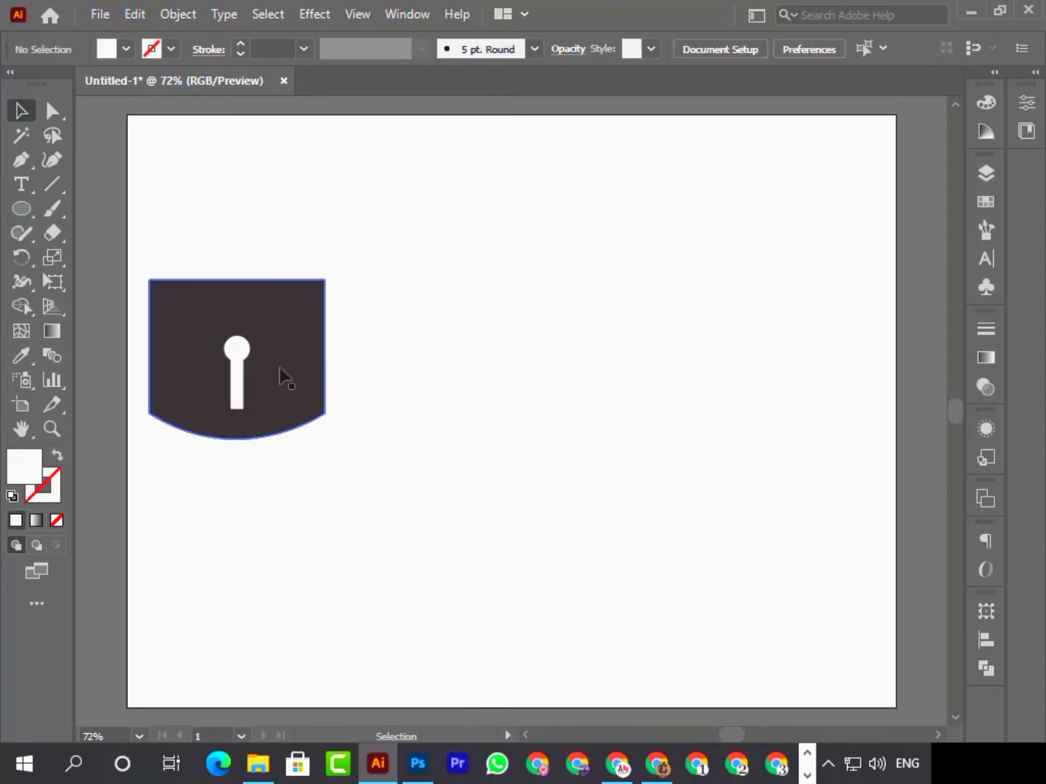
drag(279, 373, 271, 223)
click(556, 369)
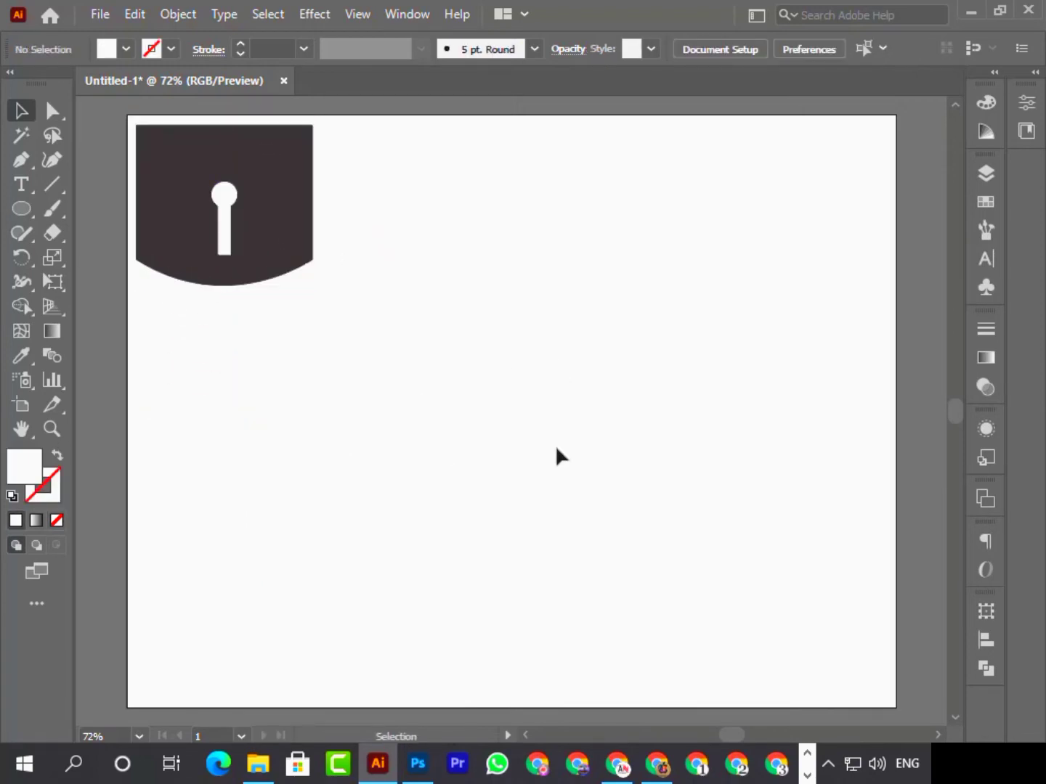
drag(221, 192, 467, 439)
click(314, 397)
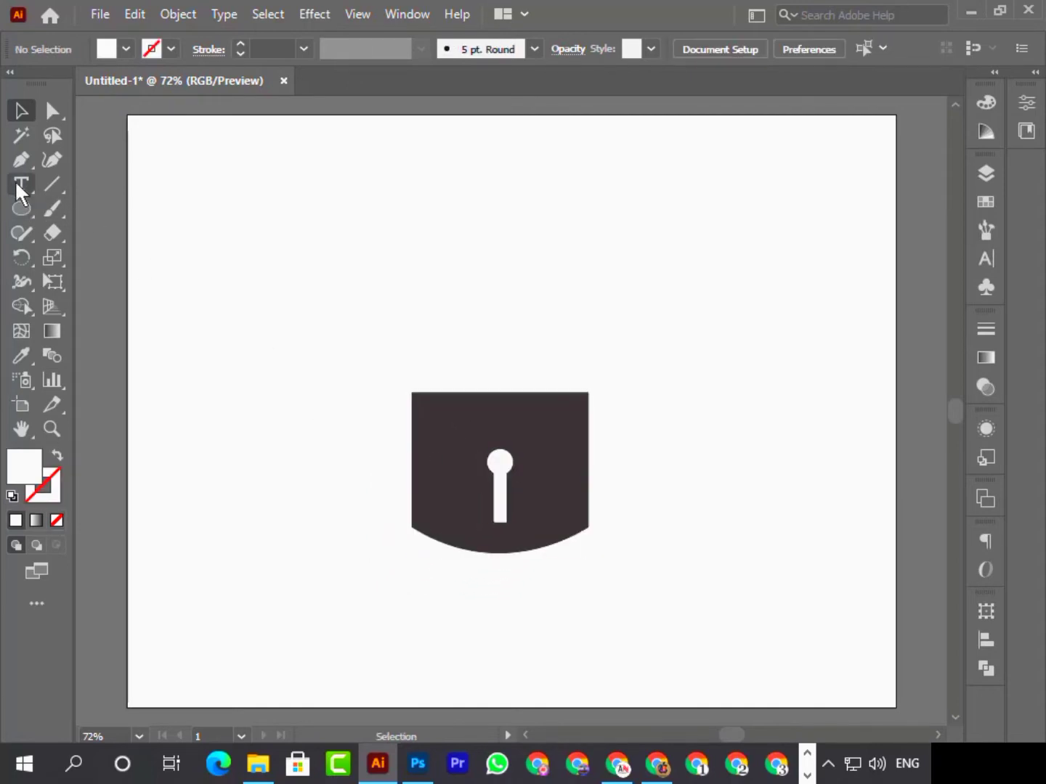
Draw a closed shackle outline with the Pen tool above the body, with straight legs and curved outer and inner arches.
click(20, 160)
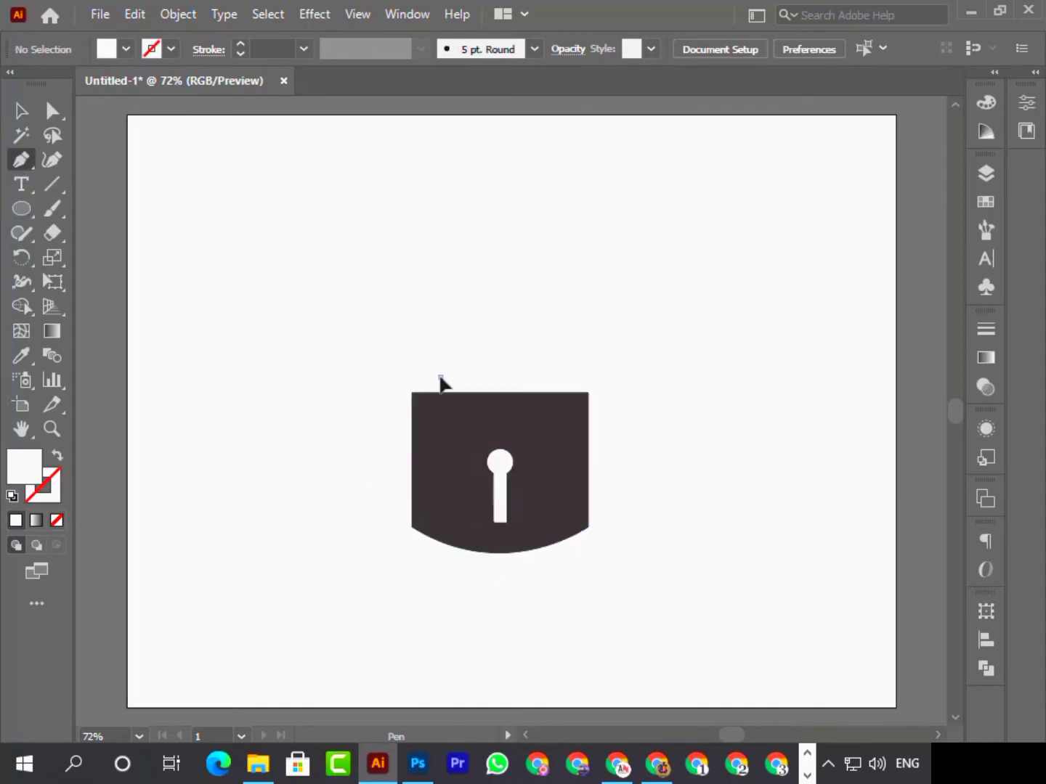
drag(441, 378, 663, 393)
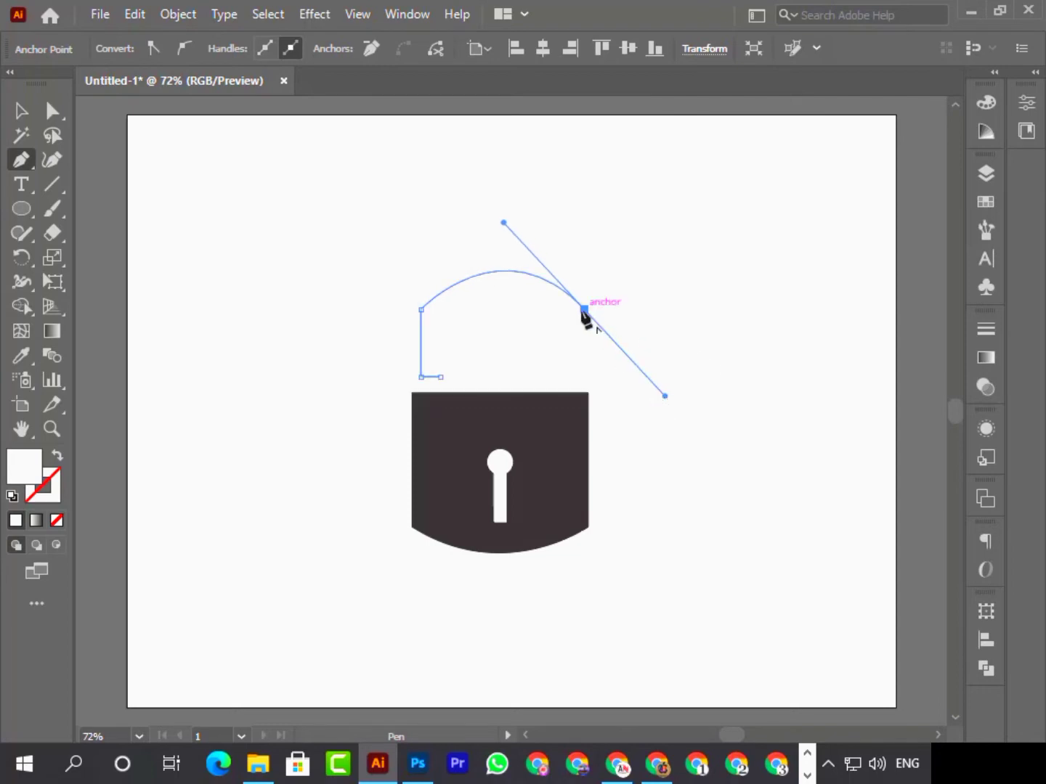
click(585, 311)
click(586, 376)
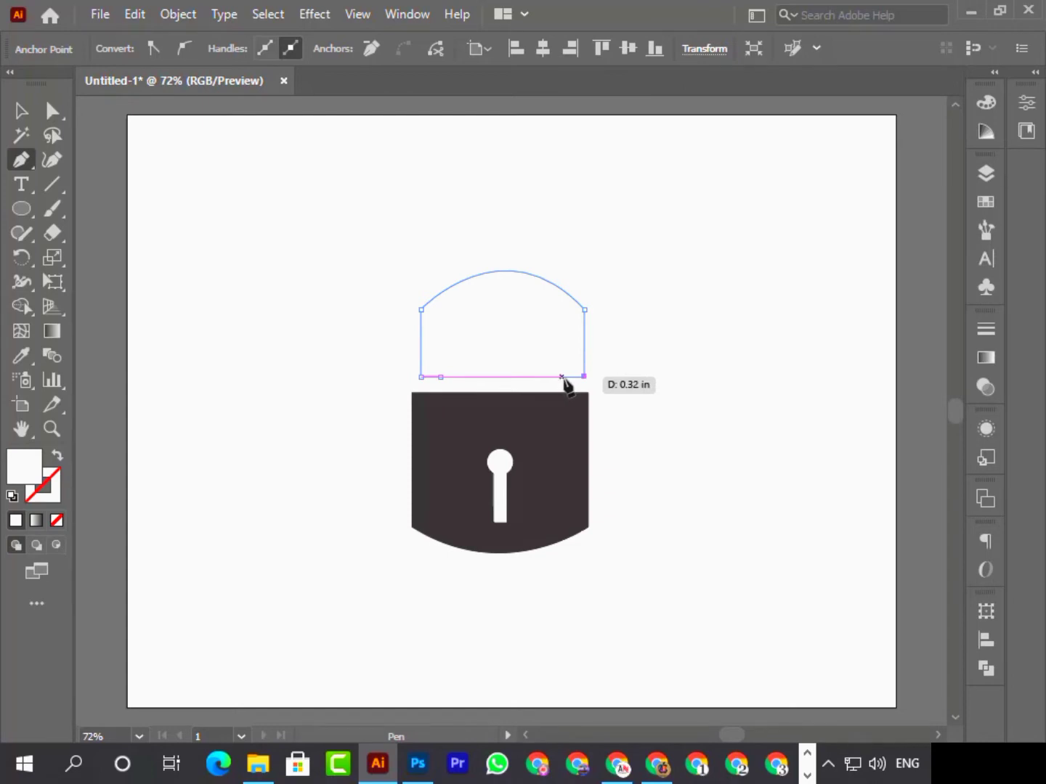
click(562, 376)
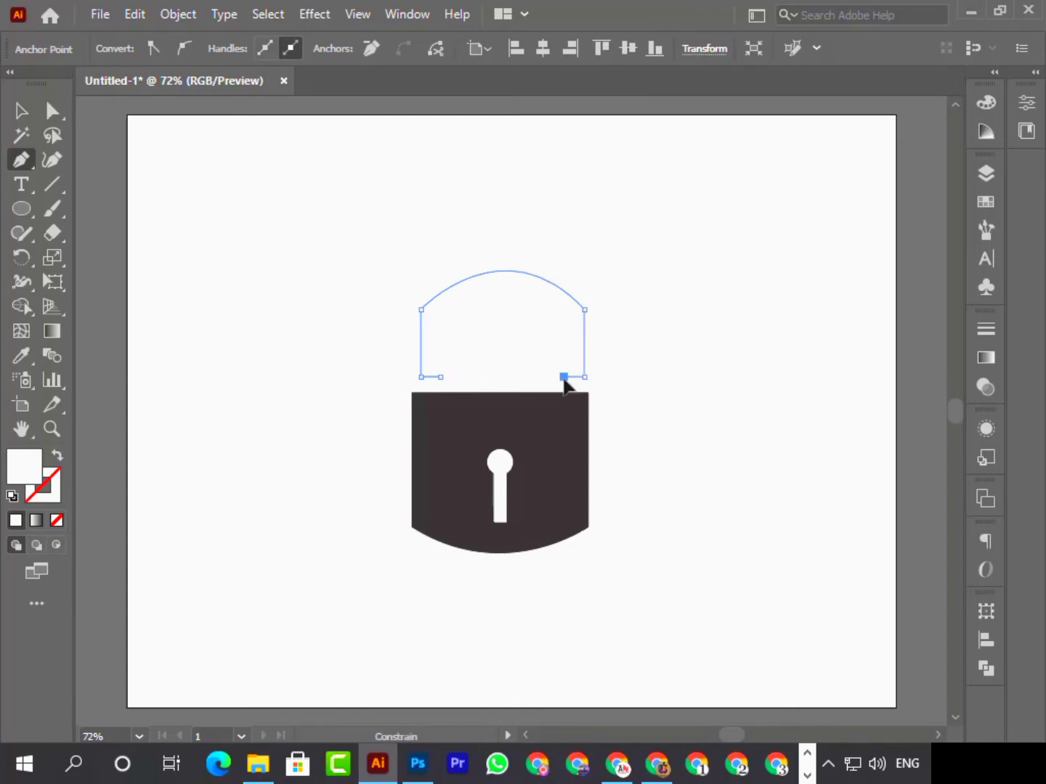
click(564, 324)
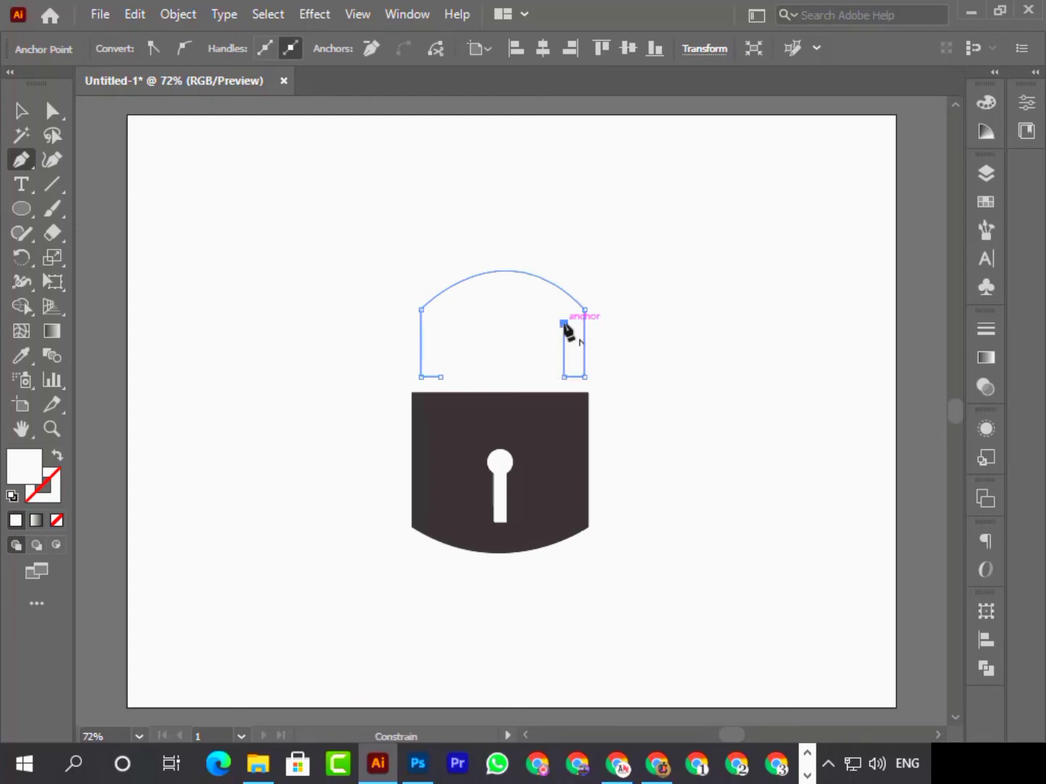
drag(441, 323, 383, 382)
click(442, 324)
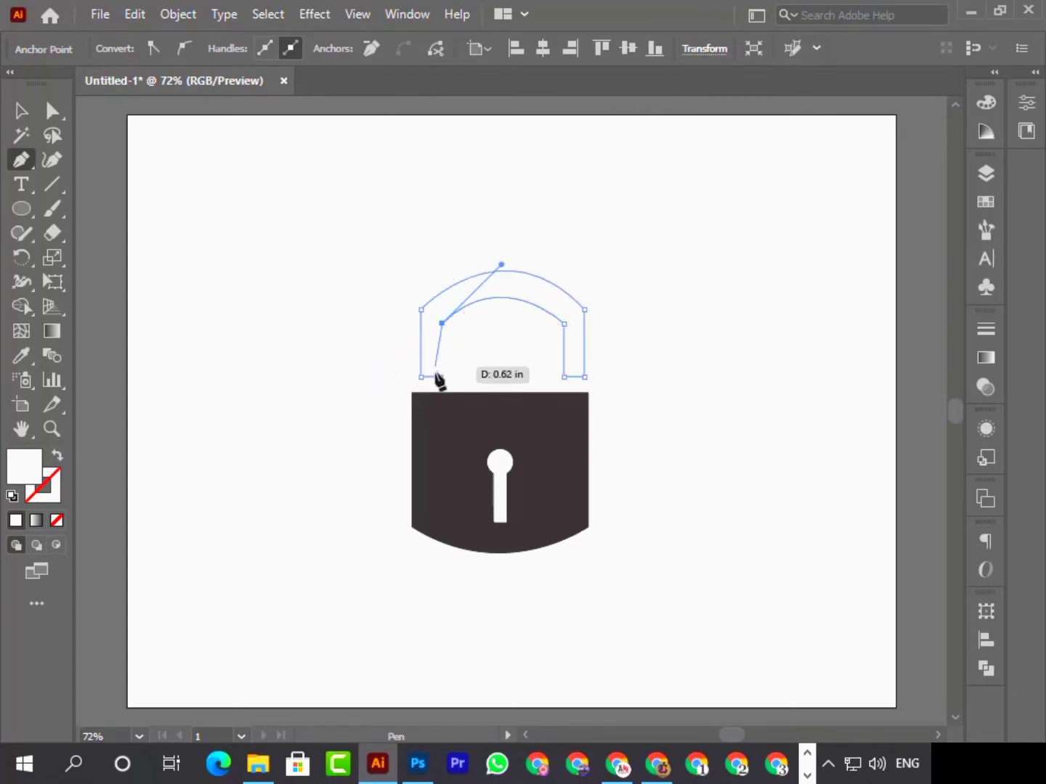
click(440, 377)
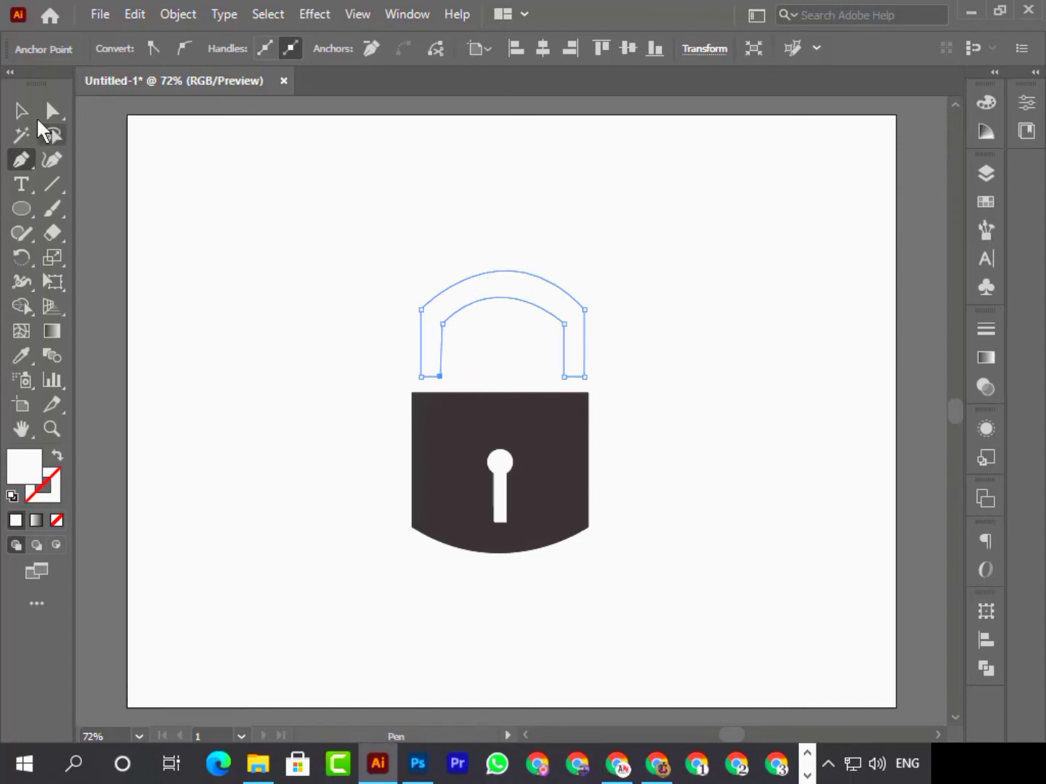
Apply the padlock body's dark fill and stroke to the shackle with the Eyedropper tool.
click(21, 111)
click(305, 150)
click(514, 276)
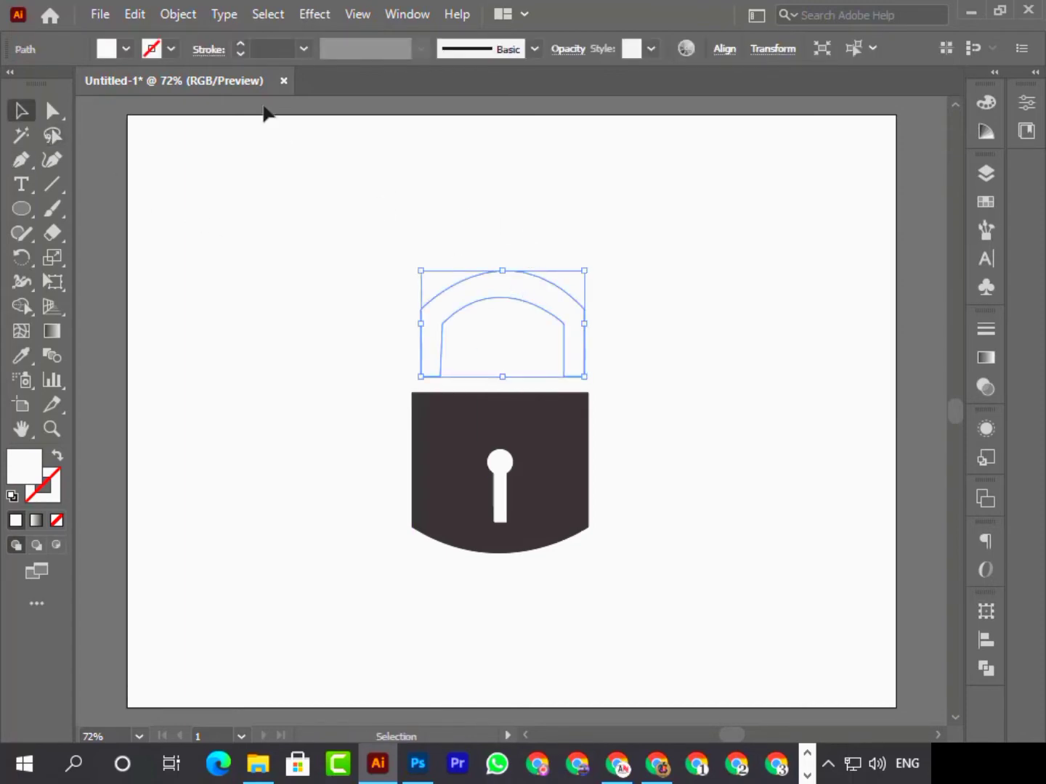
click(126, 49)
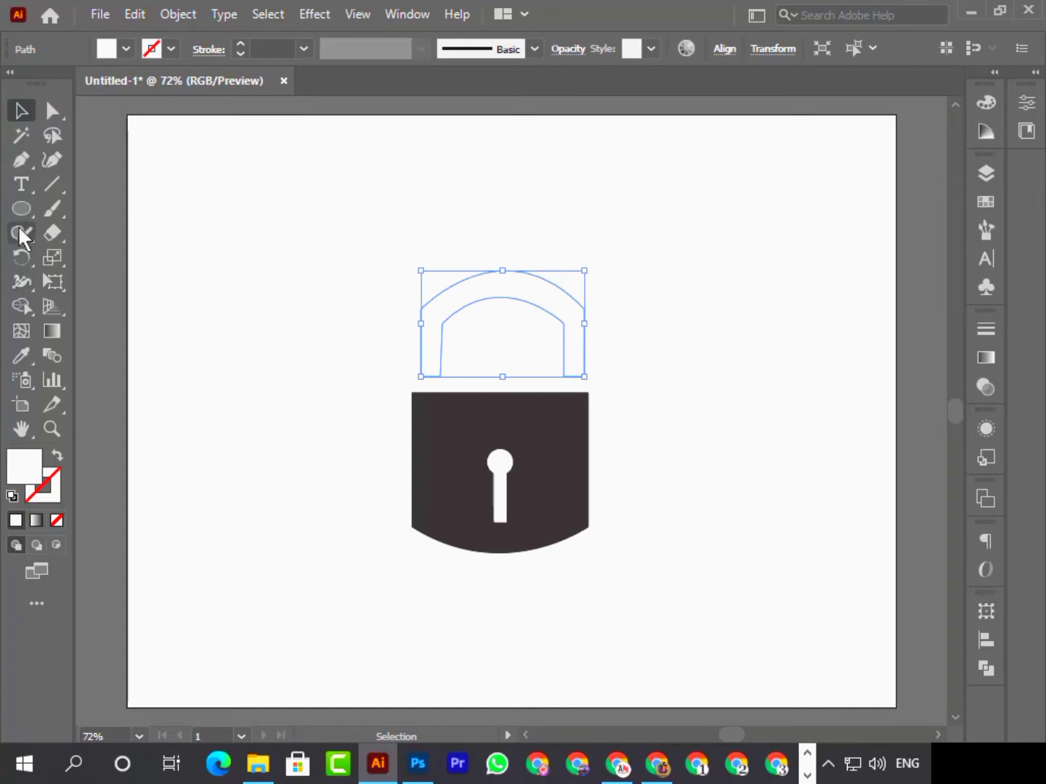
click(21, 356)
click(438, 443)
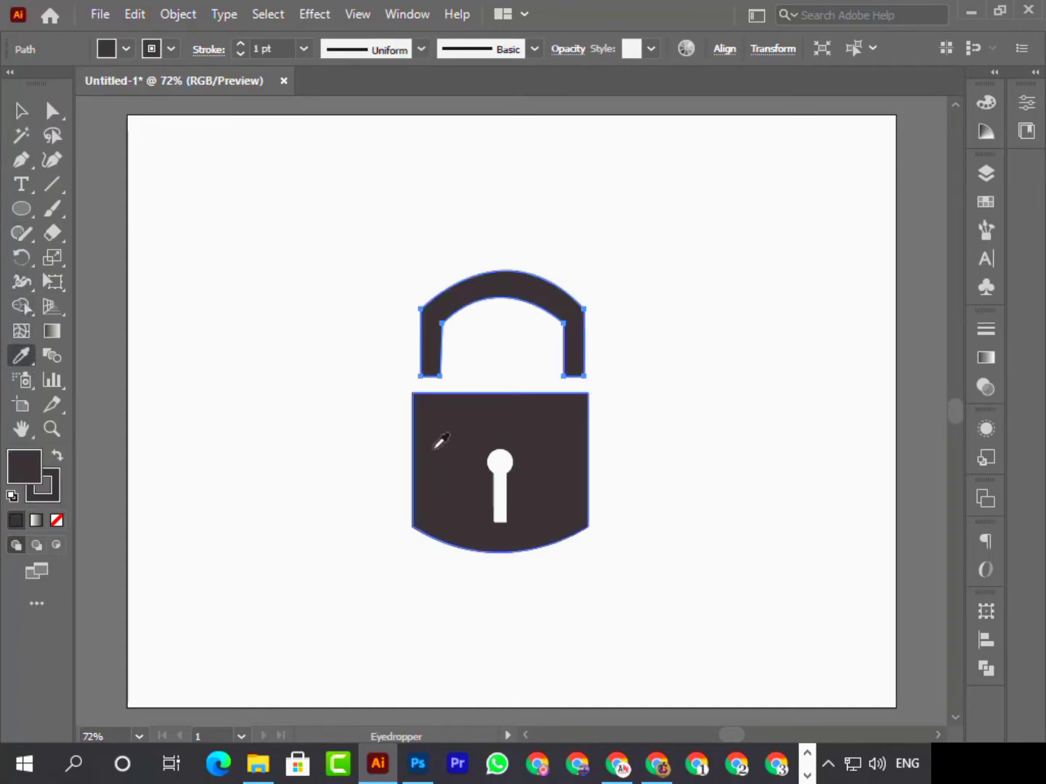
click(22, 110)
click(225, 258)
Nudge the shackle slightly down and left so it sits closer to and centred over the padlock body.
click(496, 290)
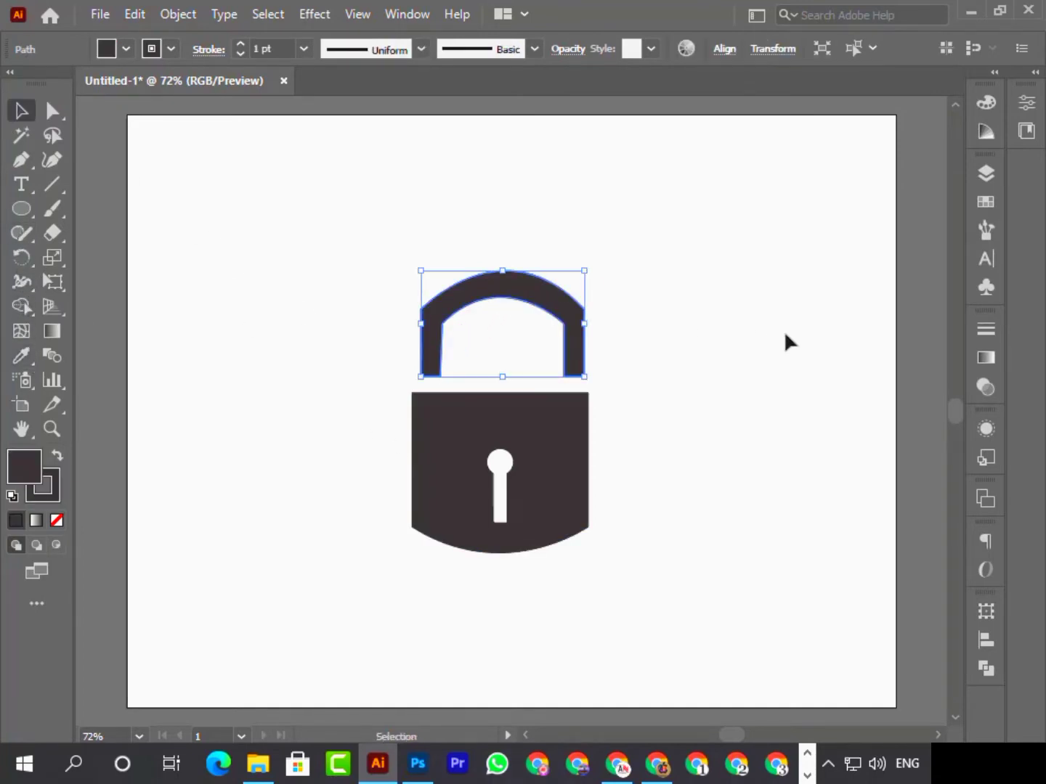
key(Down)
key(Down)
key(Down)
key(Down)
key(Down)
key(Down)
key(Down)
key(Down)
key(Down)
key(Down)
key(Left)
key(Left)
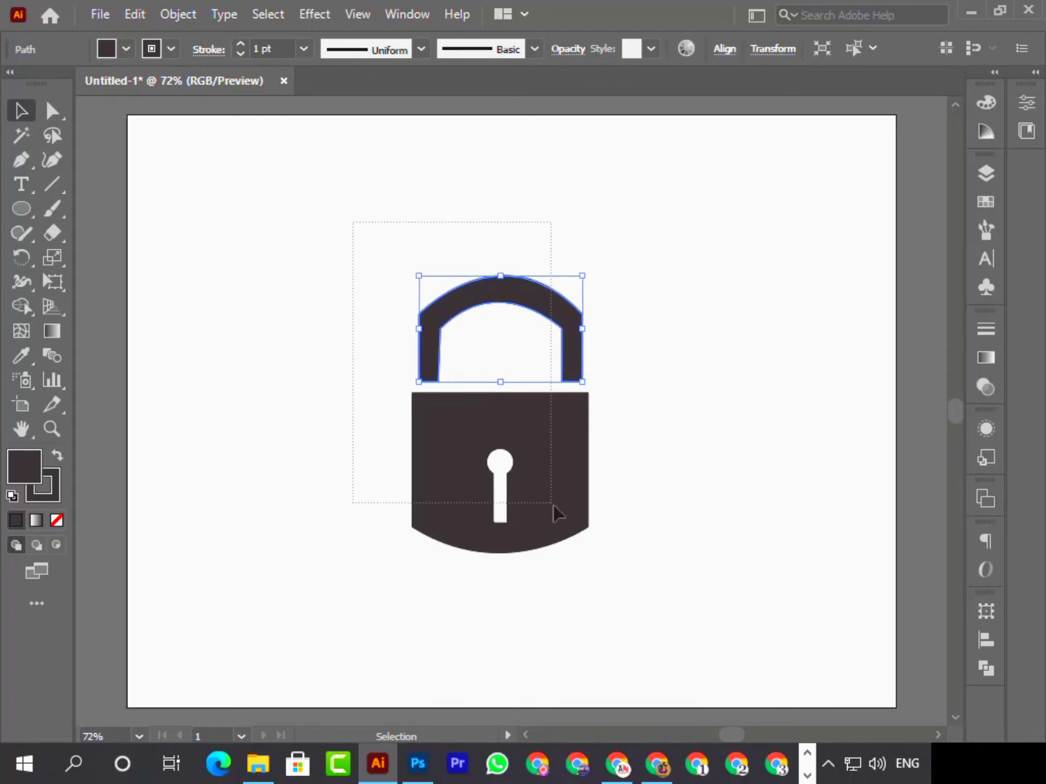
Align the shackle and the padlock body to each other by their horizontal centres.
drag(553, 506, 553, 507)
click(986, 642)
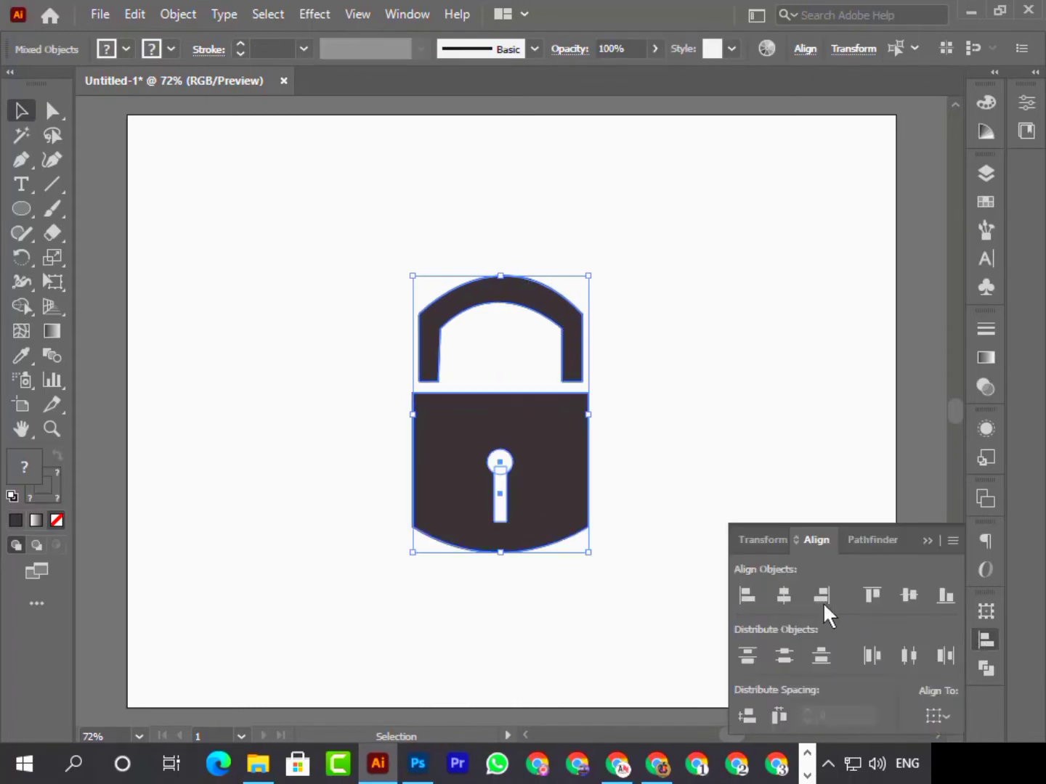
click(784, 594)
click(926, 540)
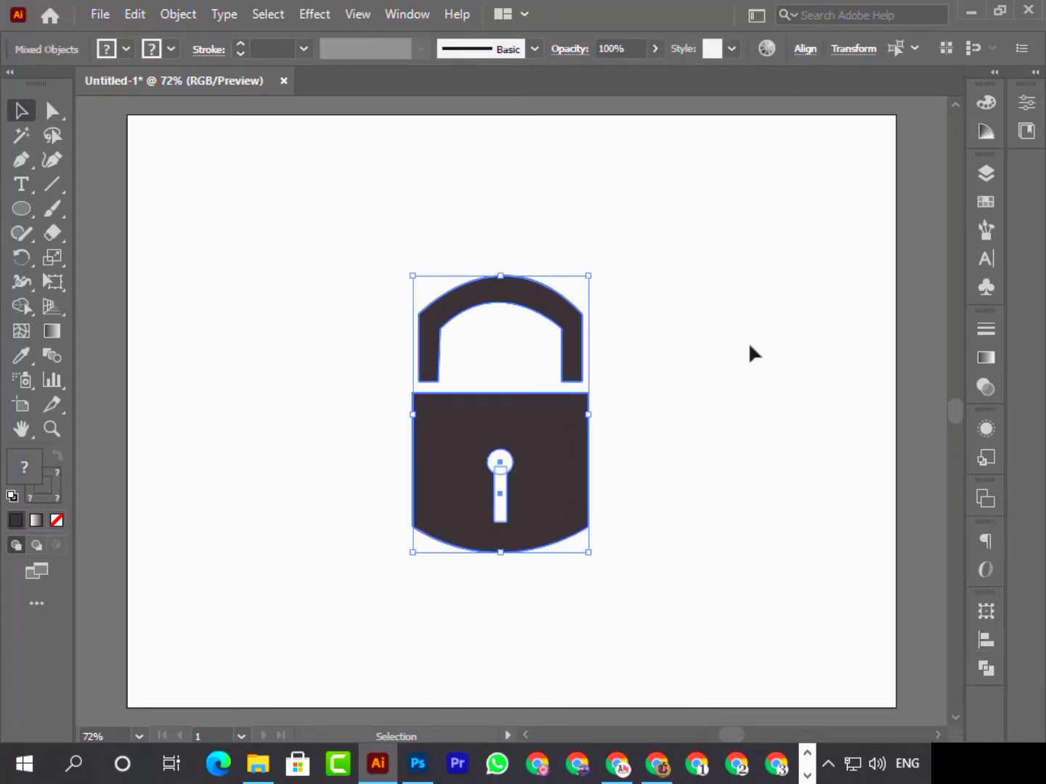
click(668, 265)
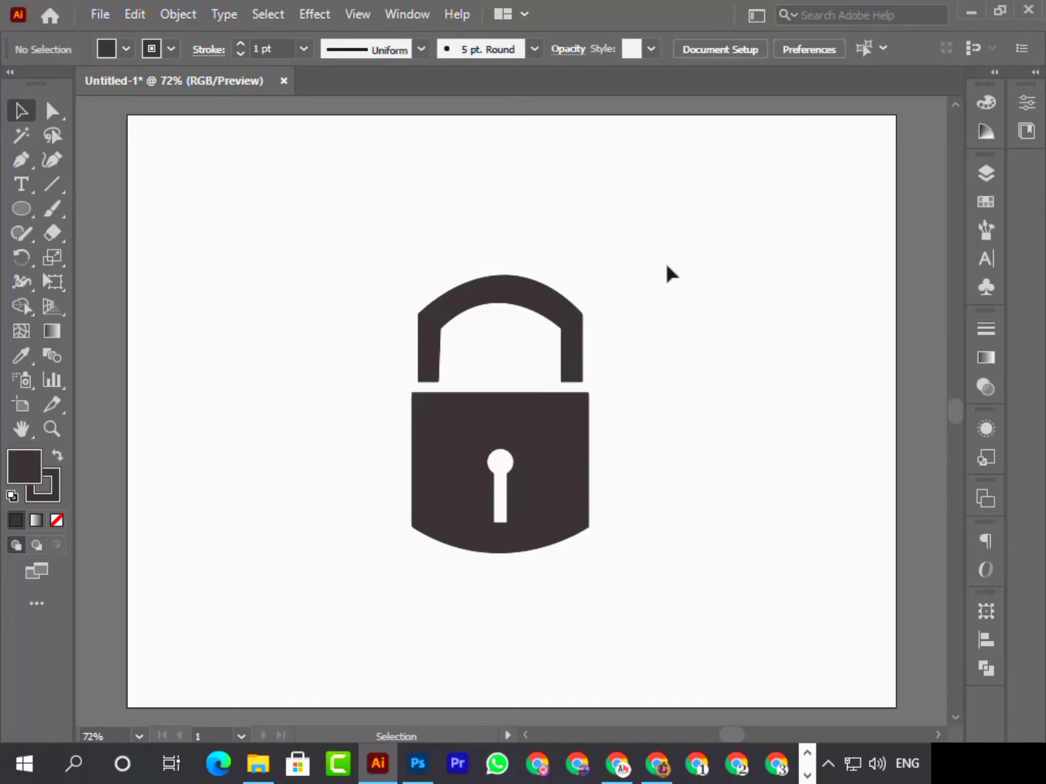
Round off the shackle's angular shoulders with the Smooth tool.
click(544, 297)
drag(24, 230, 114, 280)
drag(488, 278, 553, 319)
click(21, 109)
click(518, 155)
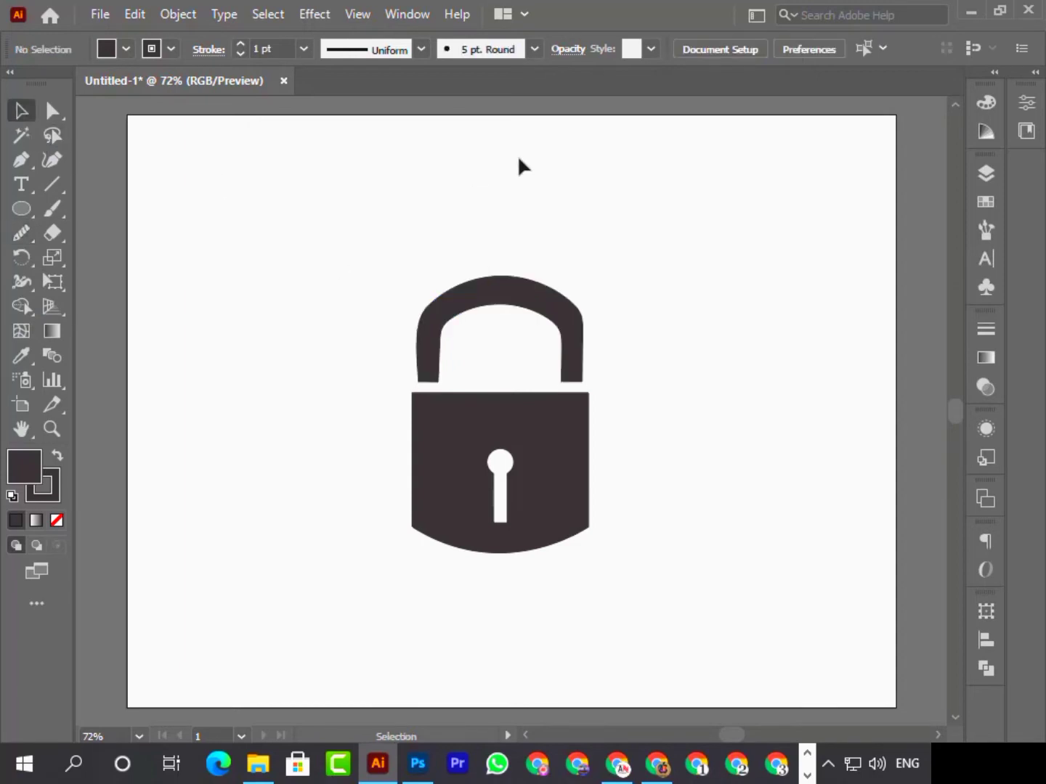
Nudge the smoothed shackle down until only a thin gap separates it from the padlock body.
click(527, 284)
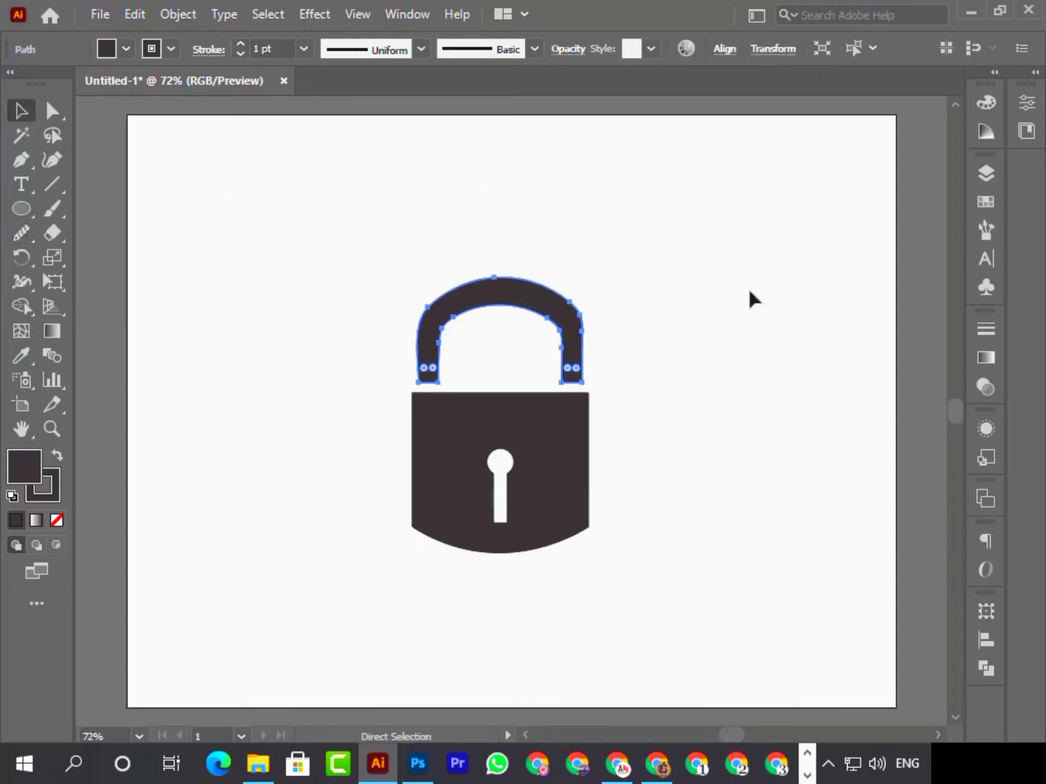
click(749, 288)
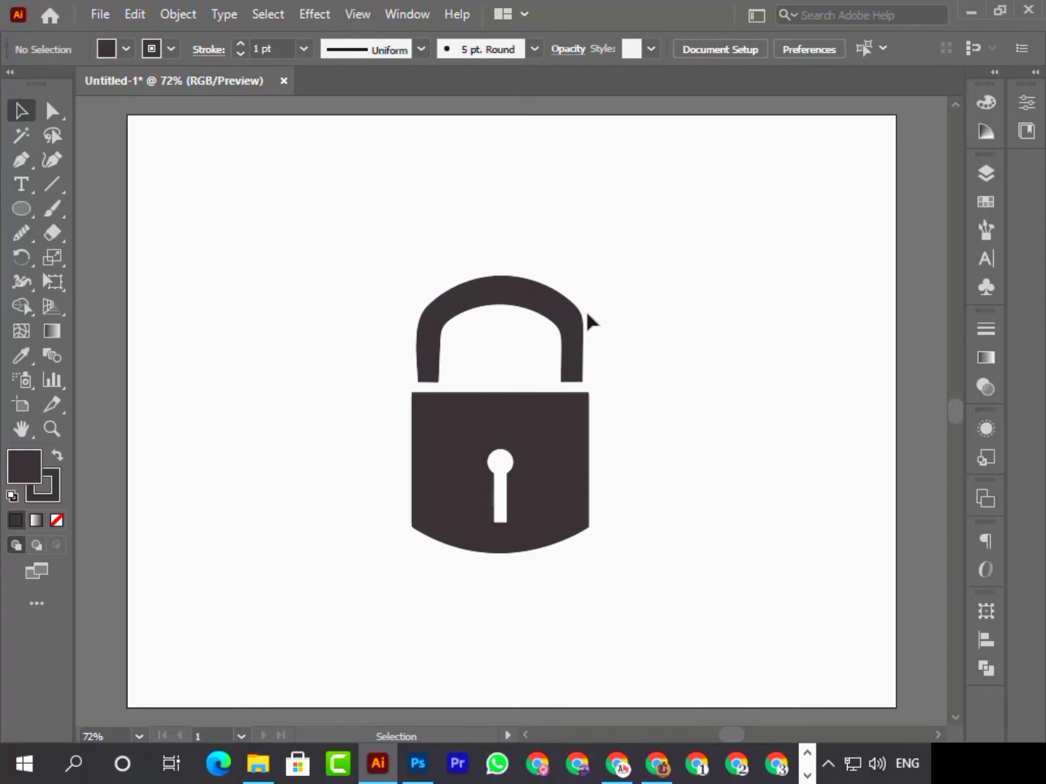
click(561, 310)
key(Down)
key(Down)
key(Down)
key(Down)
key(Down)
key(Down)
key(Down)
key(Down)
key(Down)
key(Down)
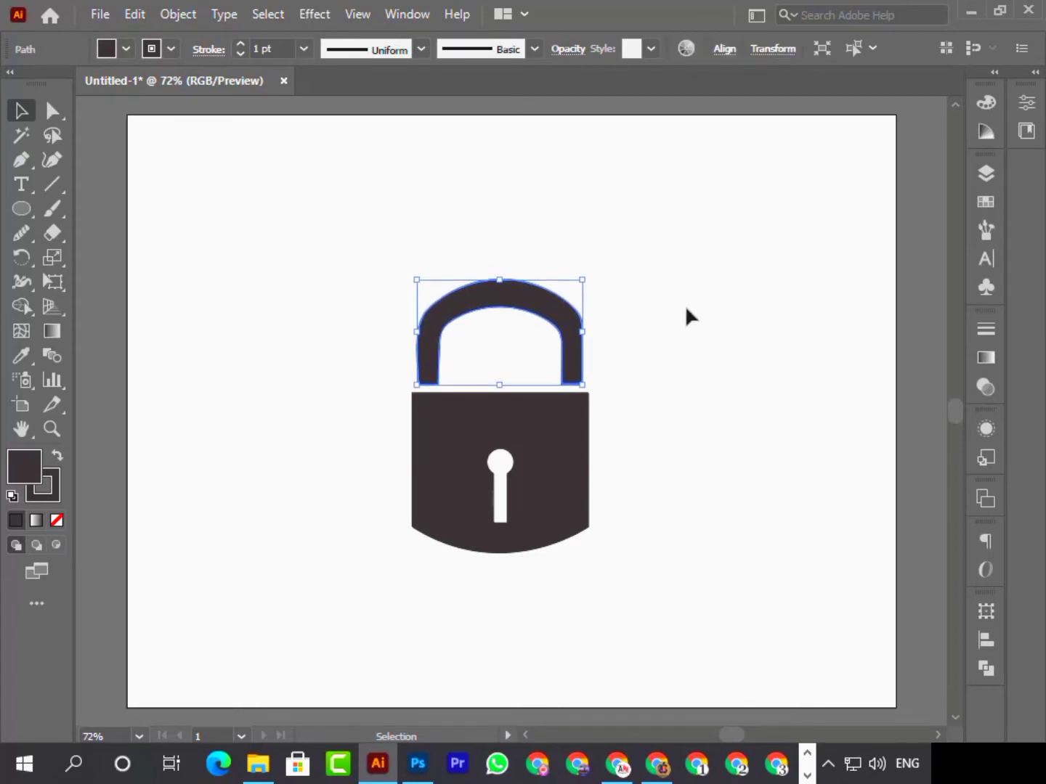
click(686, 309)
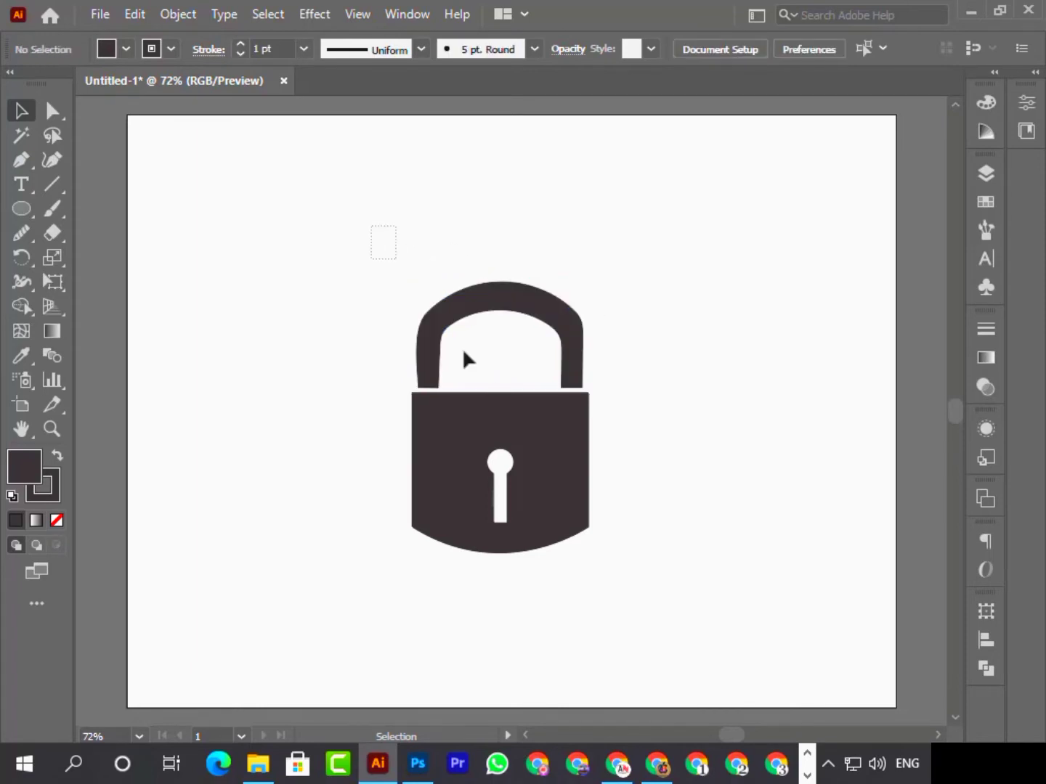
Group the shackle with the padlock body and move the whole padlock to the artboard's upper-left corner.
key(ctrl+a)
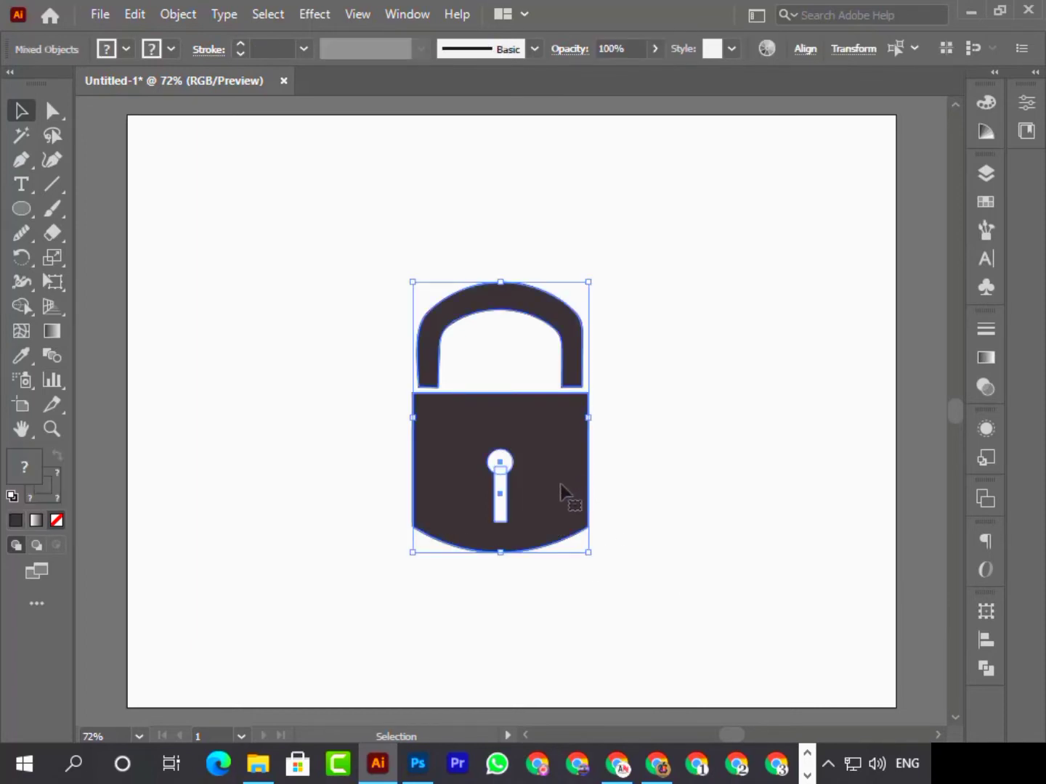
key(ctrl)
right_click(560, 493)
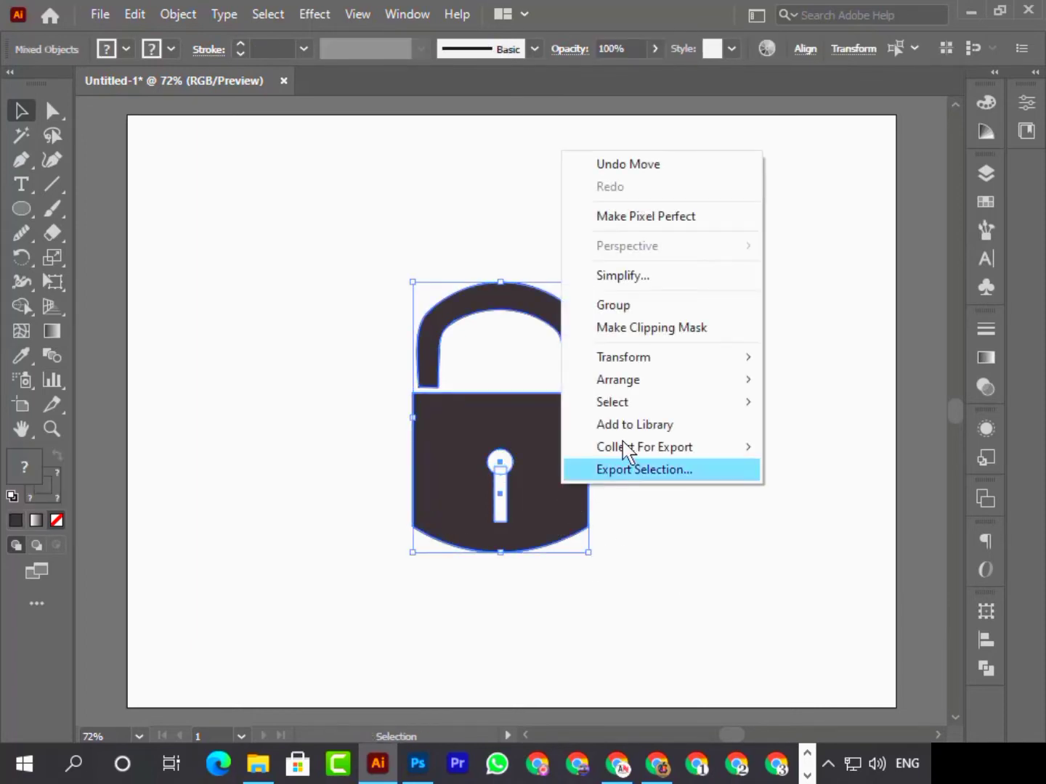
click(610, 311)
drag(540, 465, 260, 296)
click(727, 408)
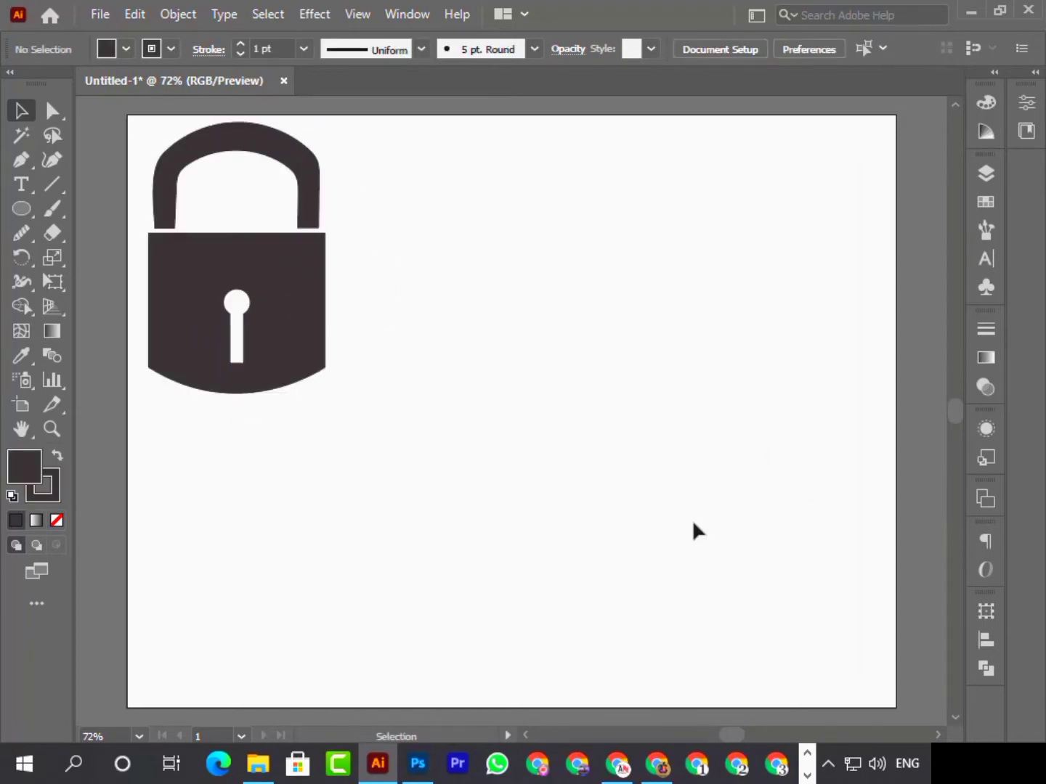
Switch to File Explorer, open the ANDesigner official folder and place Untitled-1.jpg on the Illustrator artboard beside the padlock.
click(257, 764)
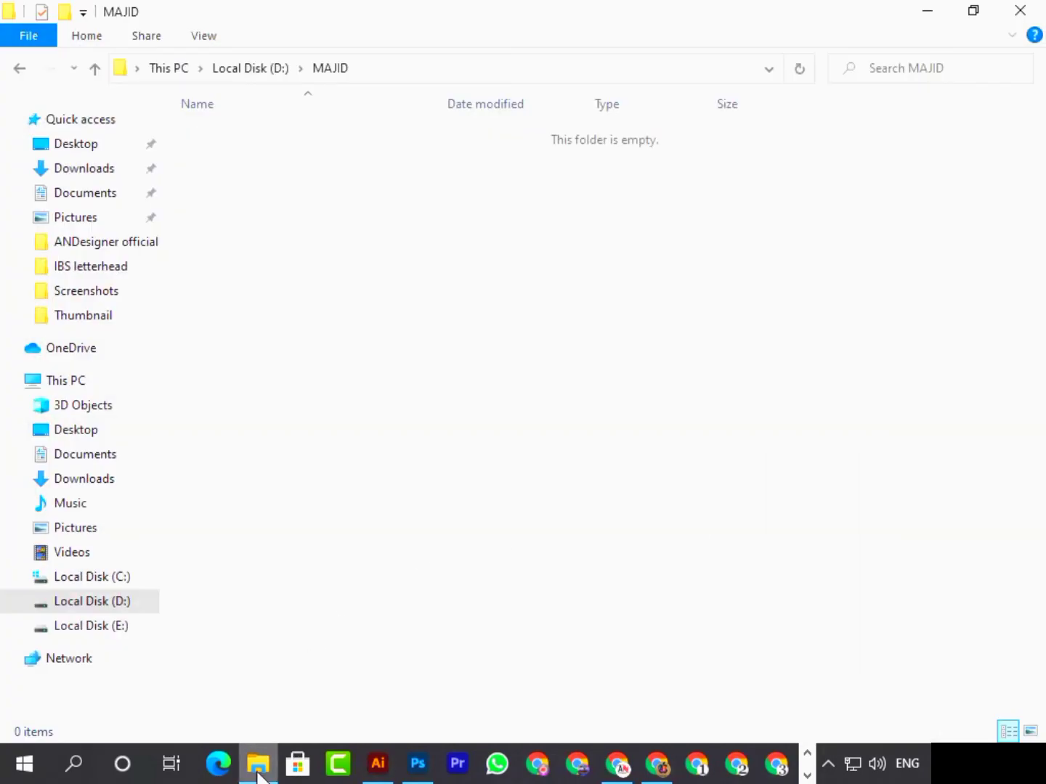
click(88, 247)
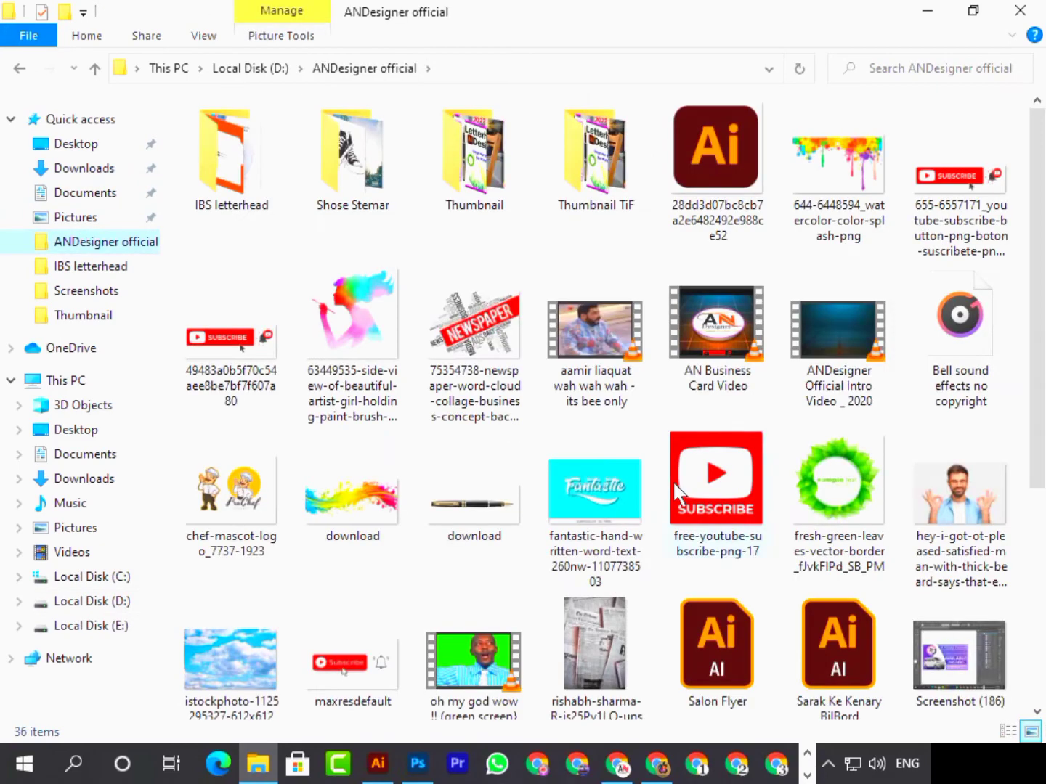
scroll(673, 480, down, 5)
drag(839, 501, 494, 683)
drag(374, 755, 560, 455)
scroll(579, 555, down, 6)
drag(559, 575, 555, 182)
scroll(615, 460, up, 6)
drag(624, 398, 668, 398)
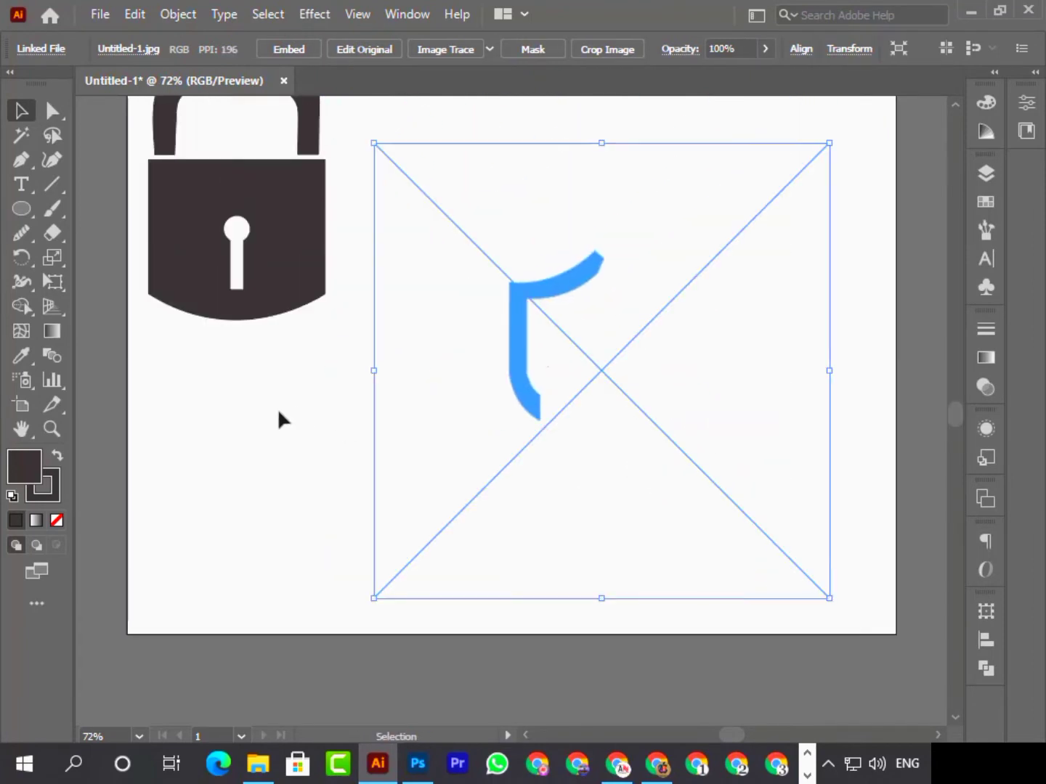
Embed the placed image with the blue shape and lock it on the artboard.
click(277, 411)
right_click(603, 340)
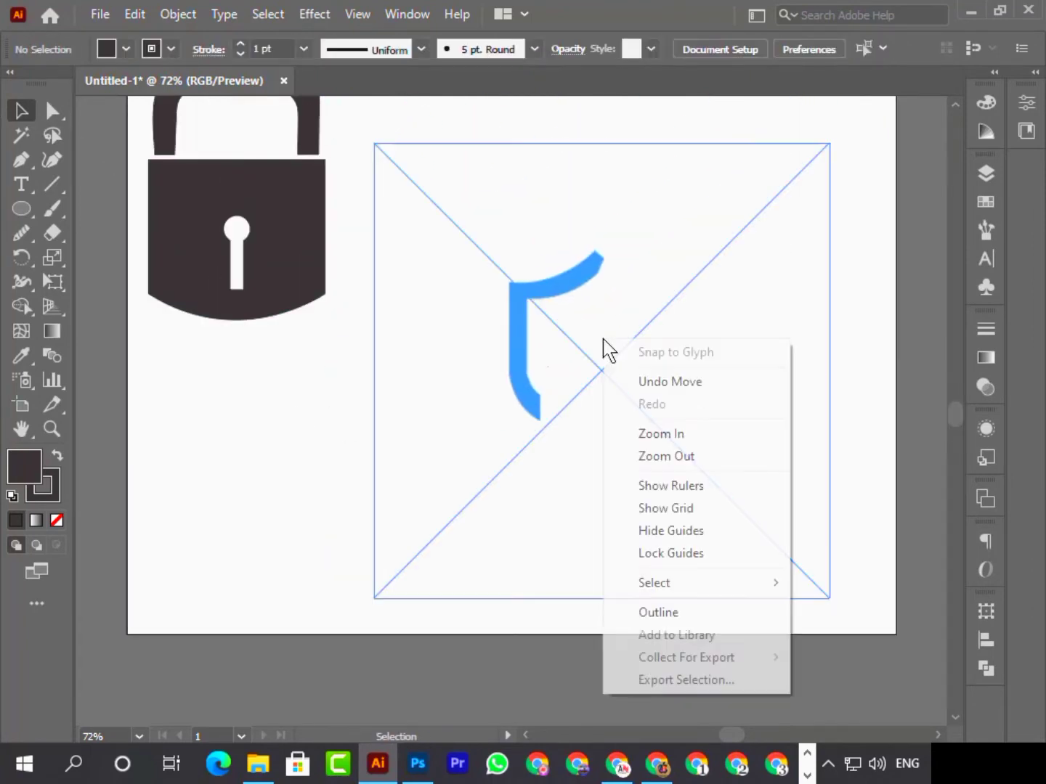
click(496, 351)
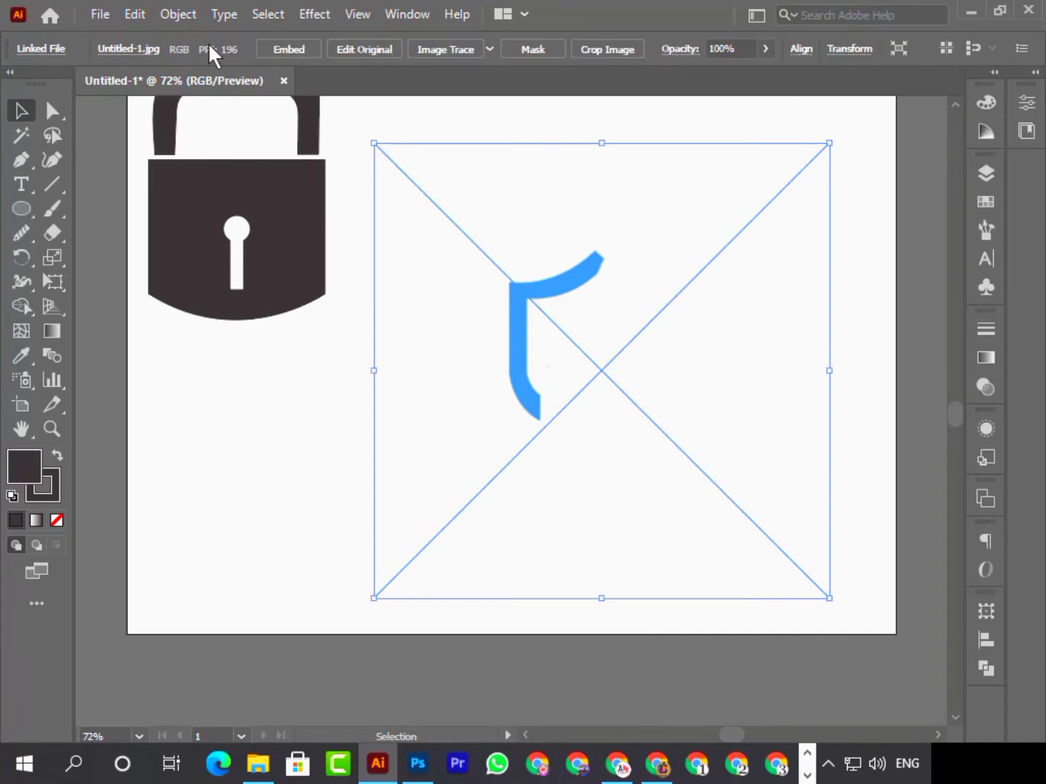
click(290, 49)
click(178, 14)
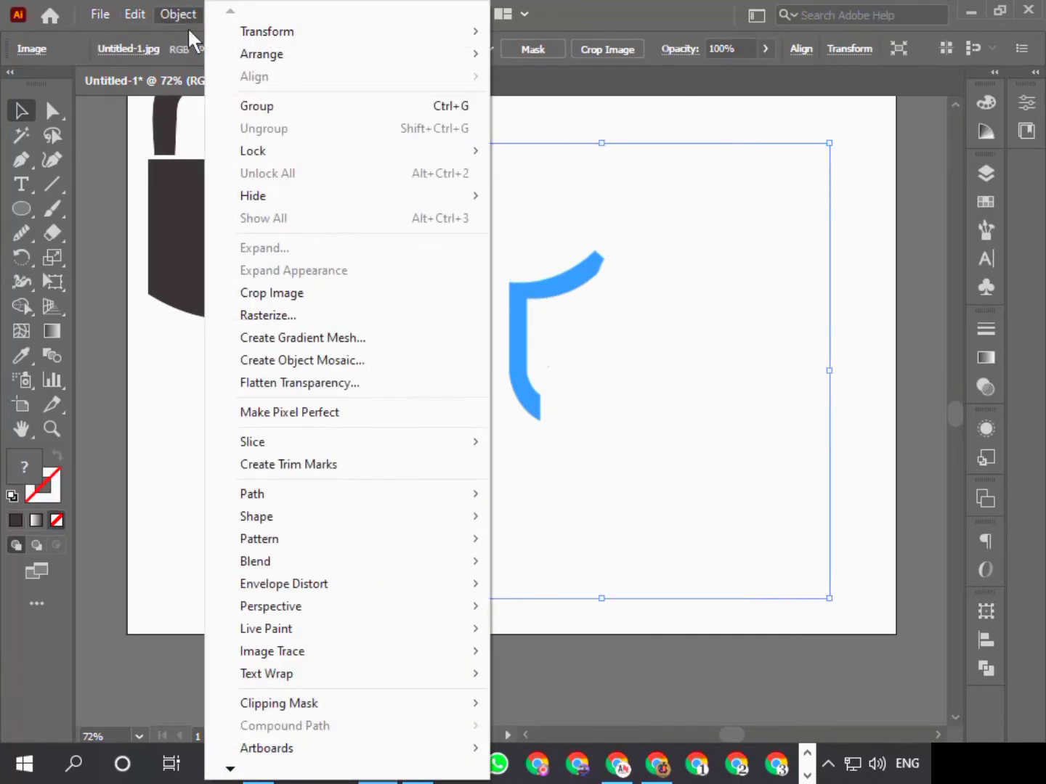
mouse_move(291, 150)
click(541, 150)
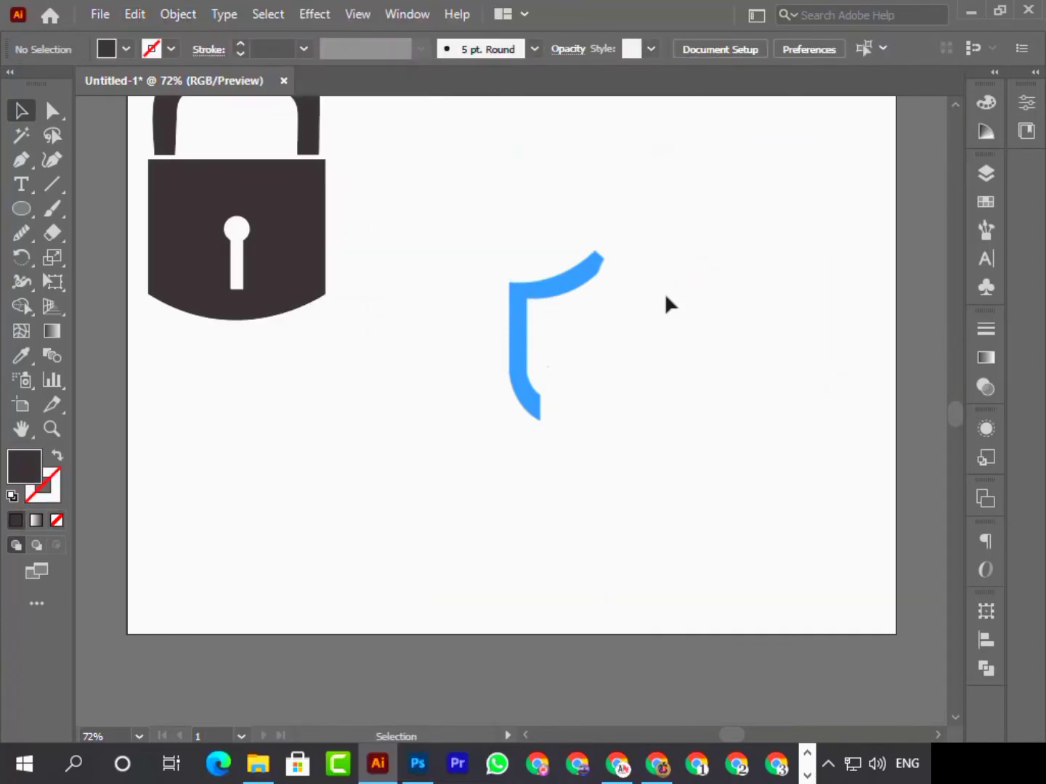
Start tracing the blue shape with the Pen tool, following its lower end, curved lower outer edge and long vertical side up to the corner.
key(z)
click(544, 289)
click(517, 494)
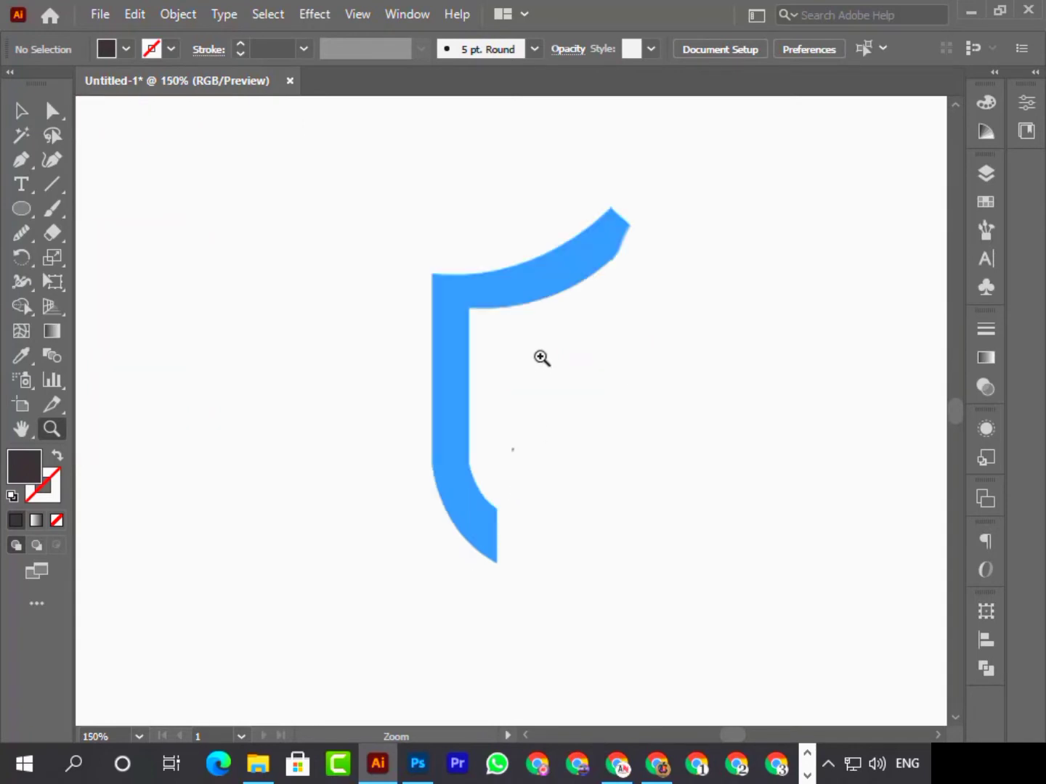
click(542, 358)
click(22, 113)
click(23, 160)
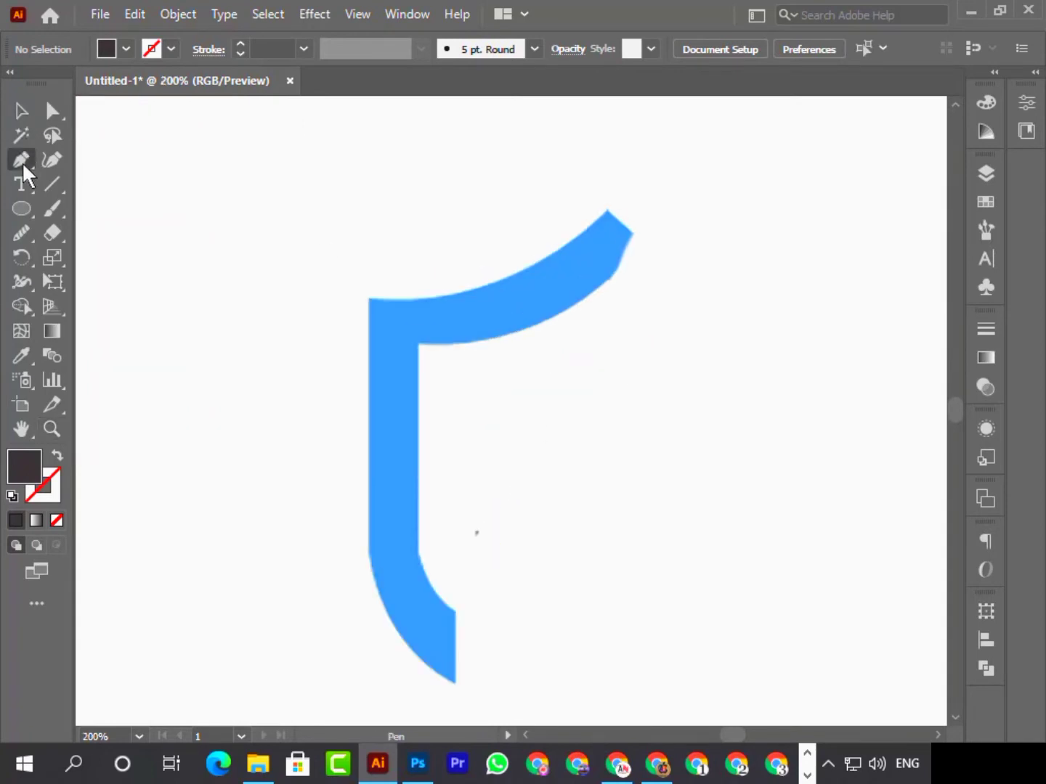
click(455, 612)
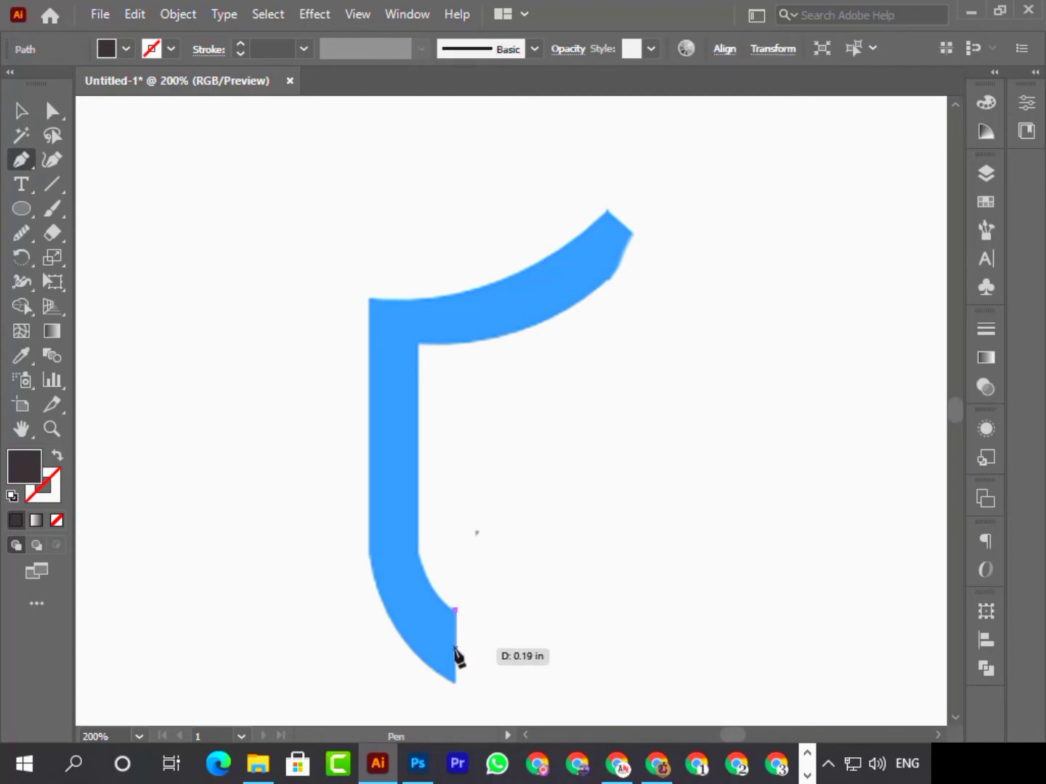
click(456, 683)
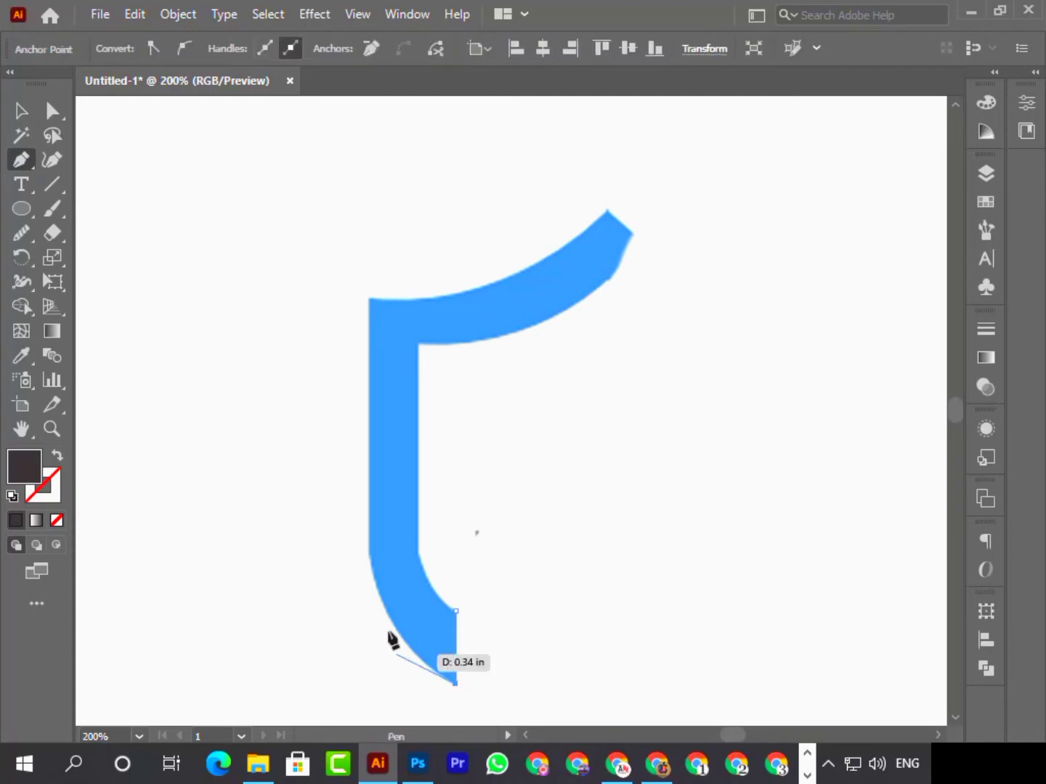
click(369, 552)
drag(361, 447, 361, 435)
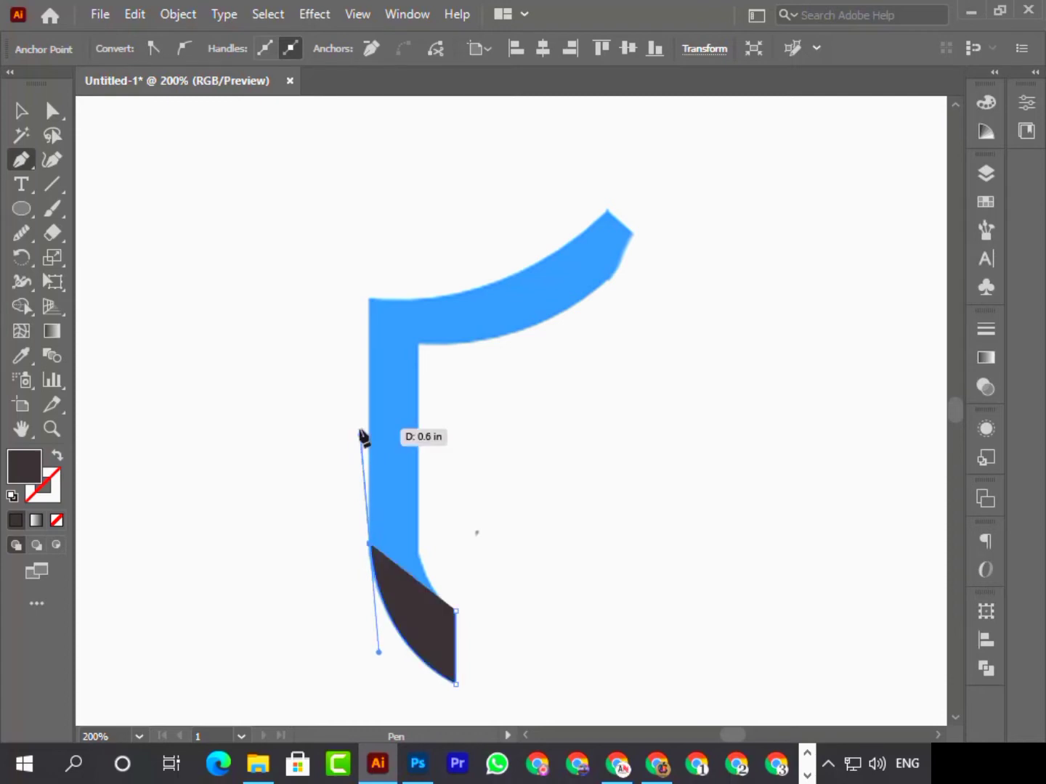
click(369, 300)
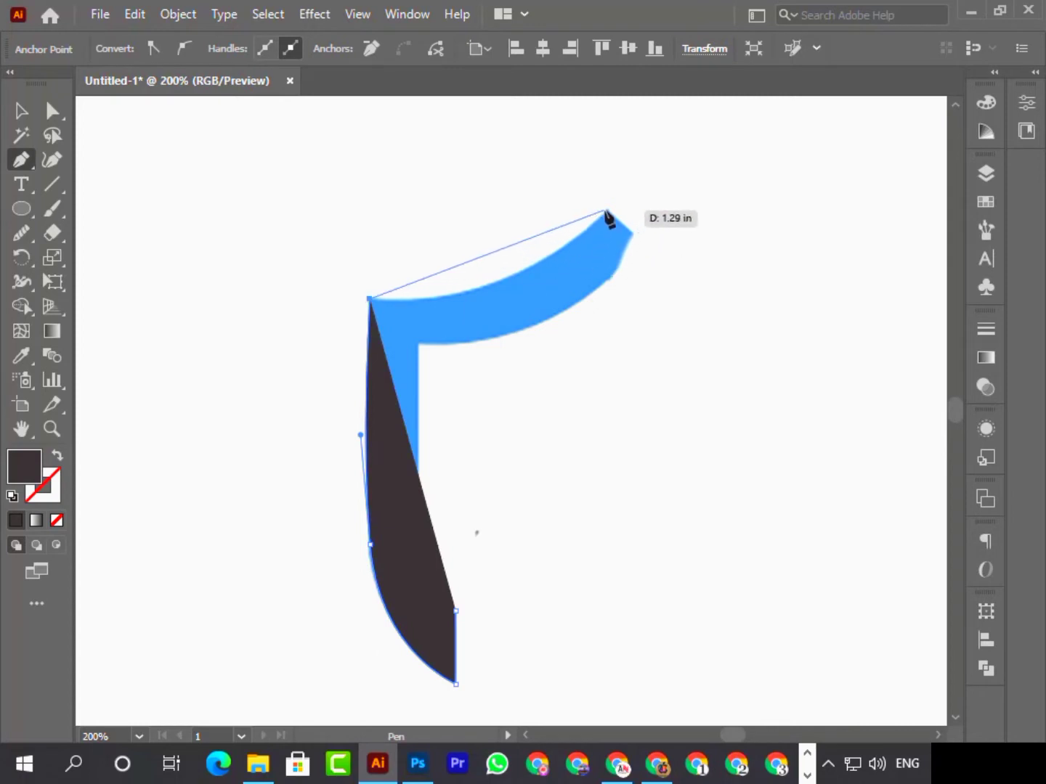
Set the partial traced path to no fill with a red stroke.
click(21, 110)
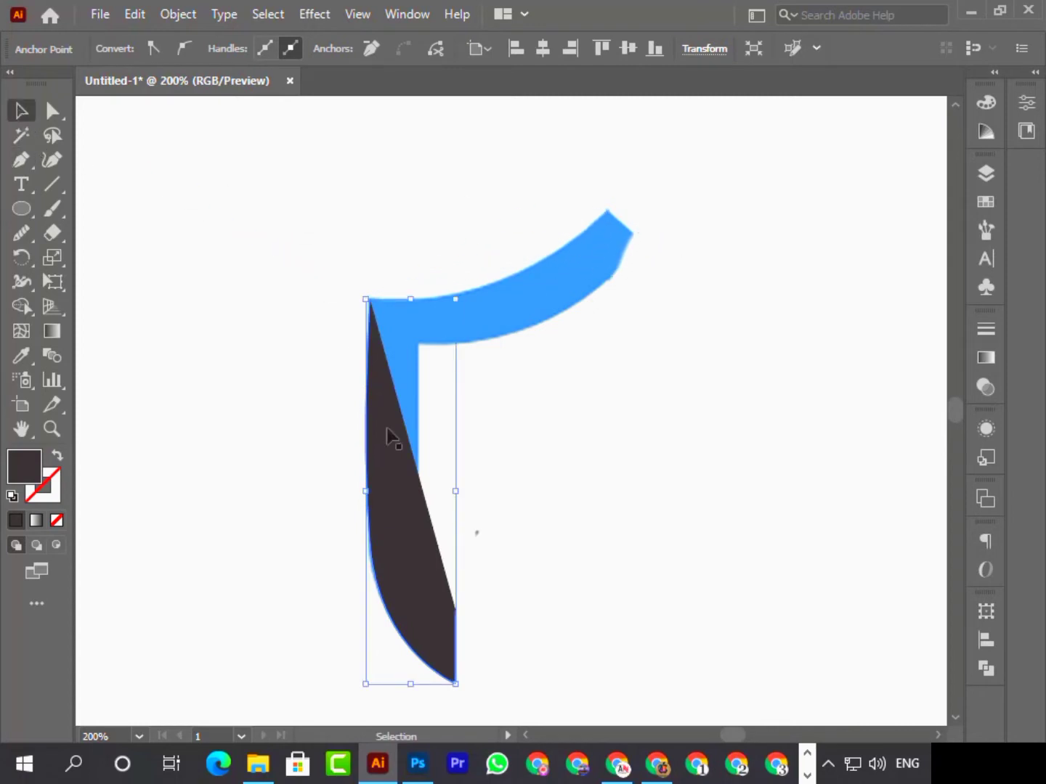
click(126, 50)
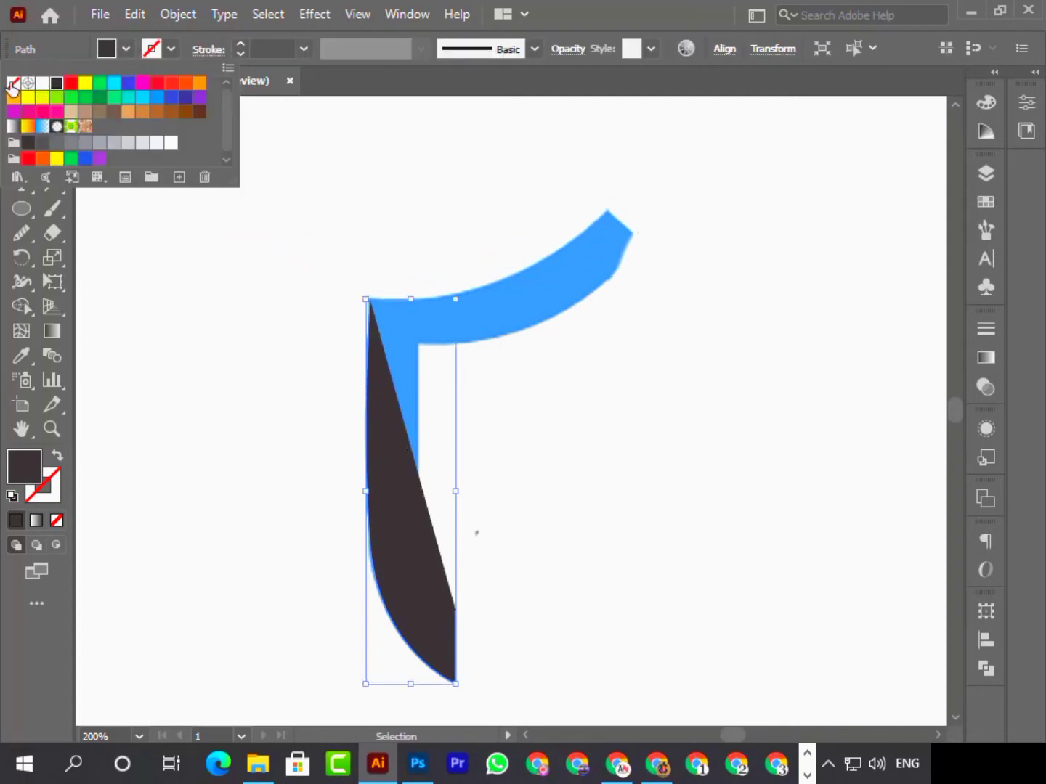
click(11, 83)
click(157, 47)
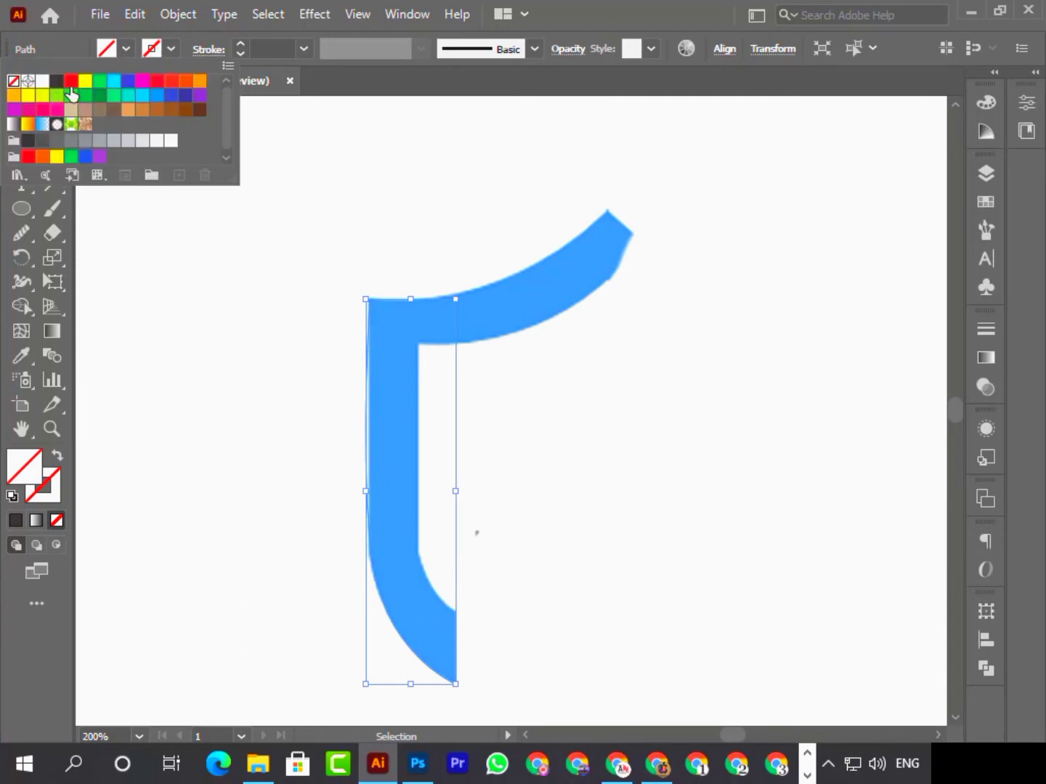
click(71, 86)
Continue the red path from the upper corner along the blue shape's curved upper edge to its tip, retracting the outgoing handle there.
click(21, 161)
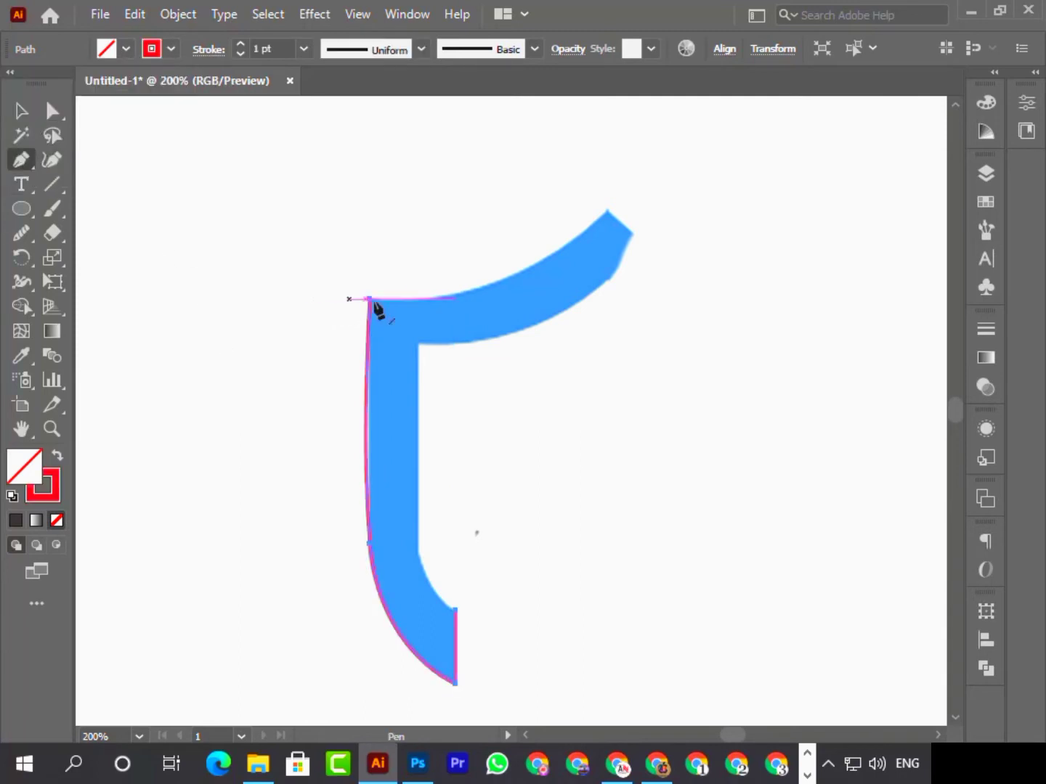
drag(370, 297, 554, 399)
key(space)
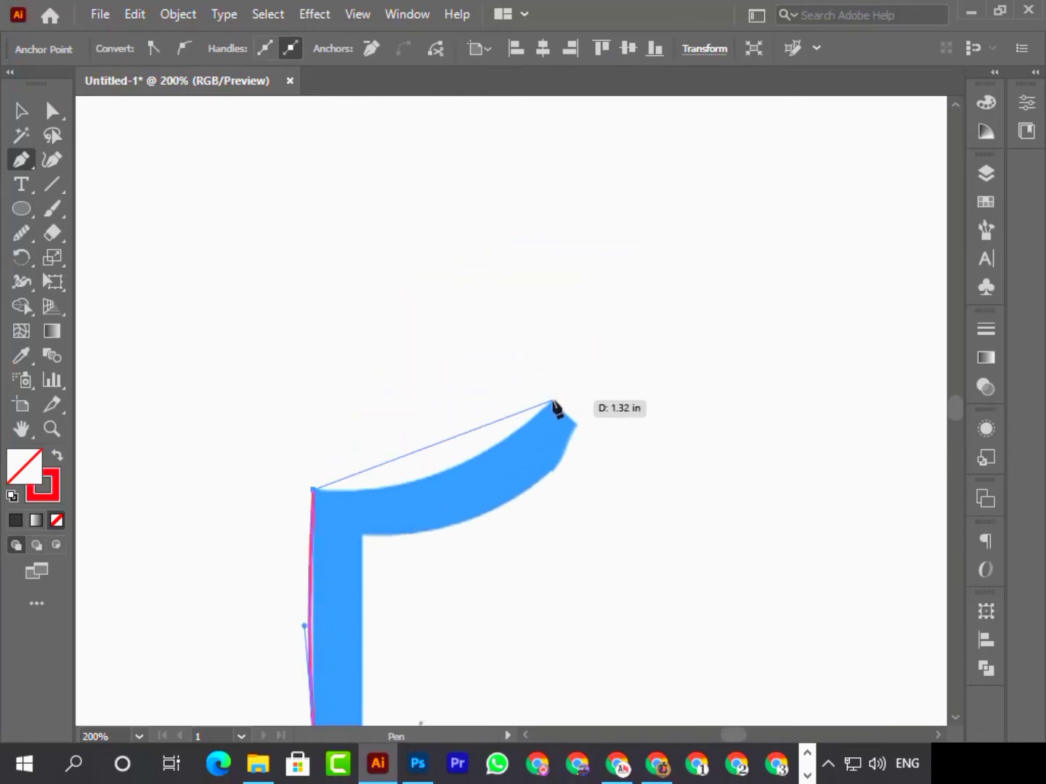
click(553, 400)
drag(552, 400, 650, 295)
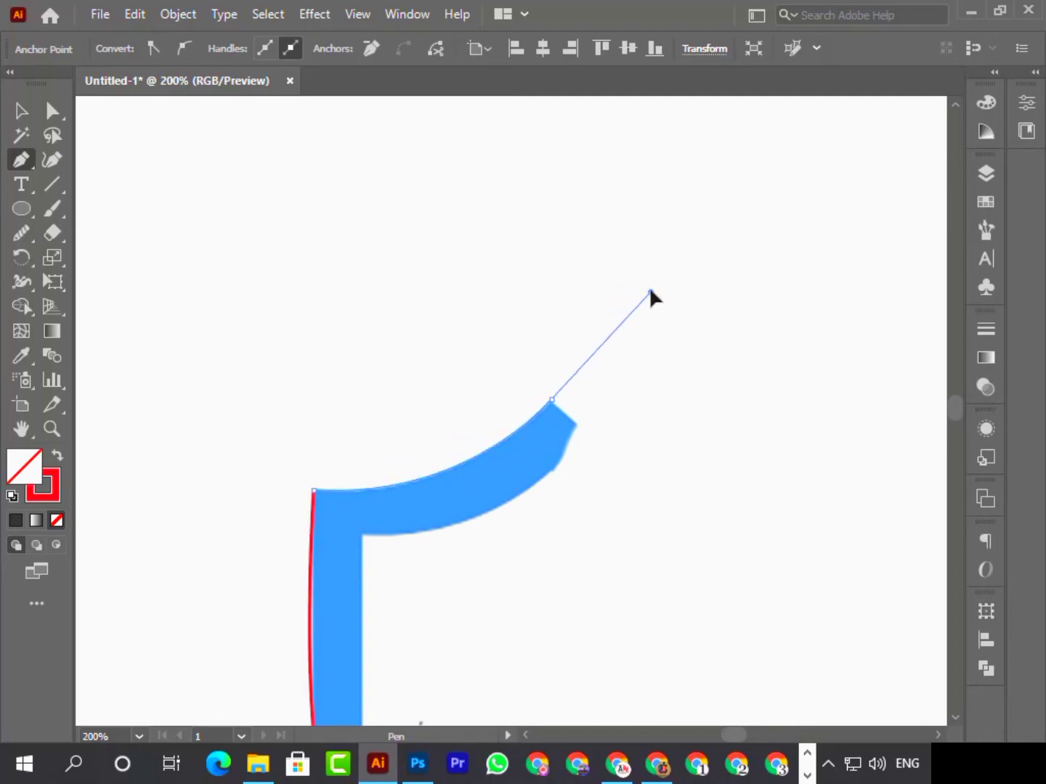
click(553, 399)
Trace the tip, the curved underside and the inner edge of the blue shape, closing the path at its starting anchor.
drag(579, 434, 584, 435)
key(space)
drag(400, 521, 313, 291)
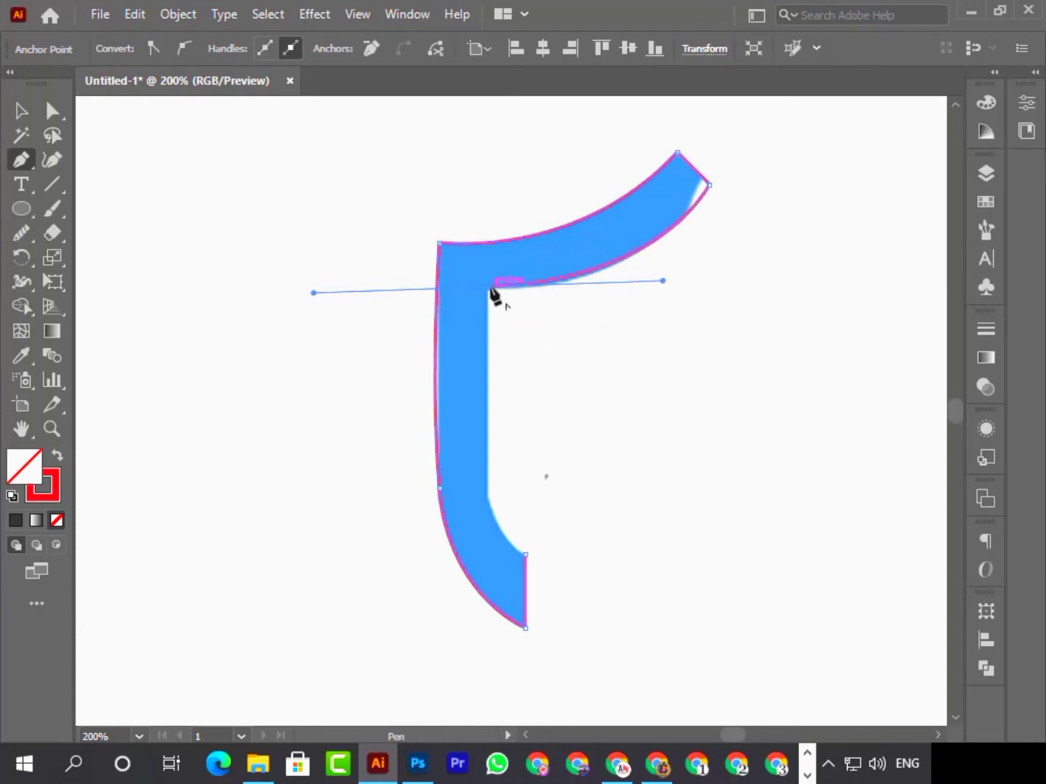
click(489, 289)
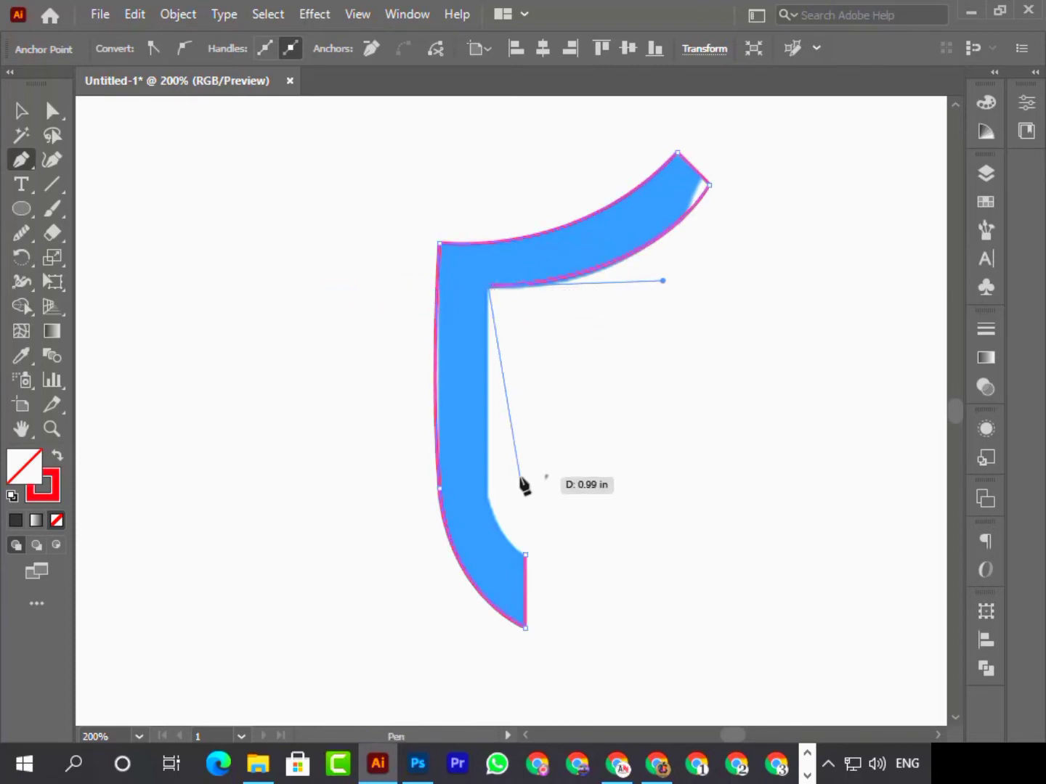
click(488, 497)
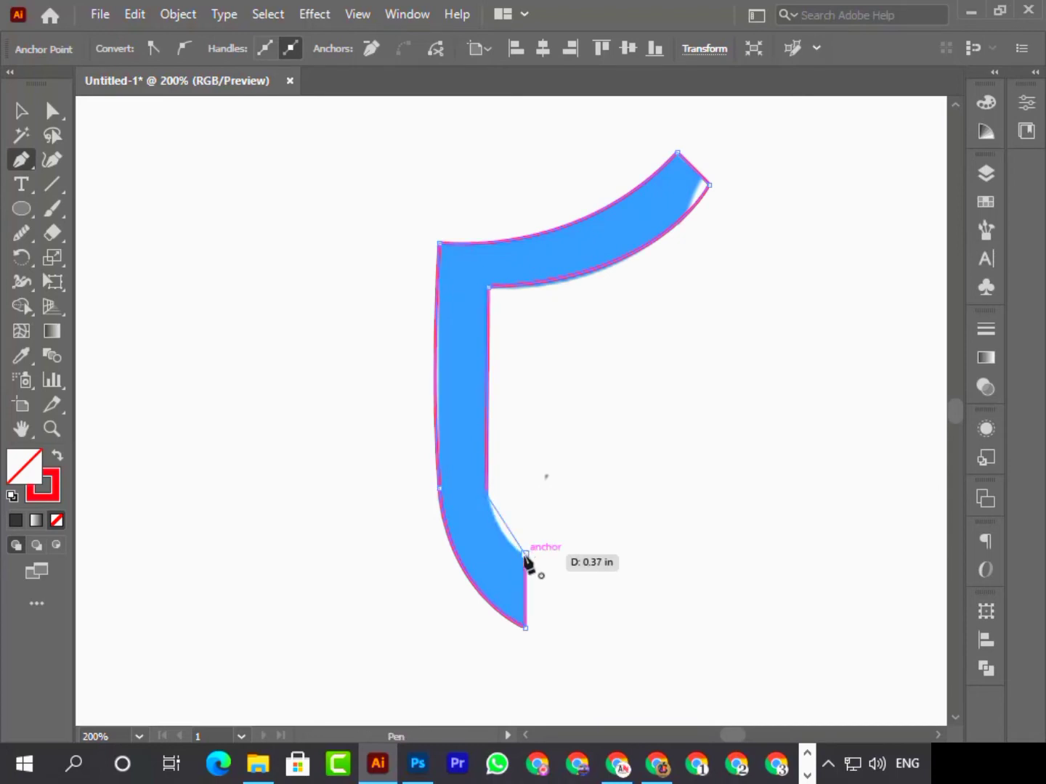
click(525, 554)
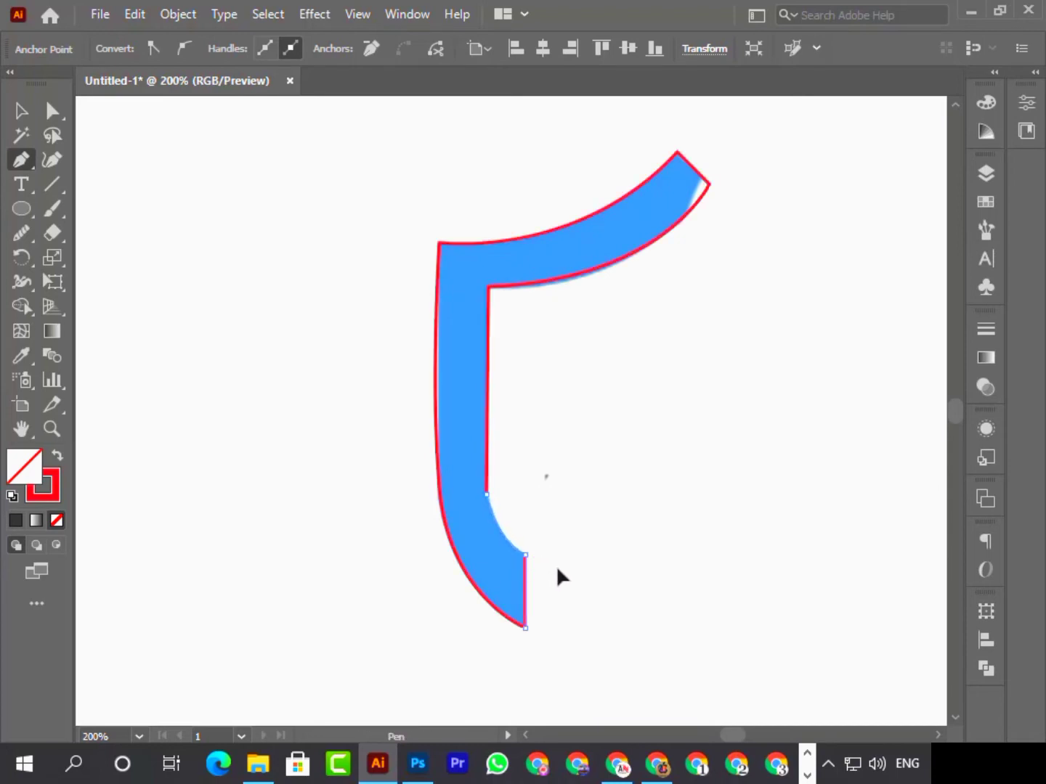
click(21, 110)
click(231, 375)
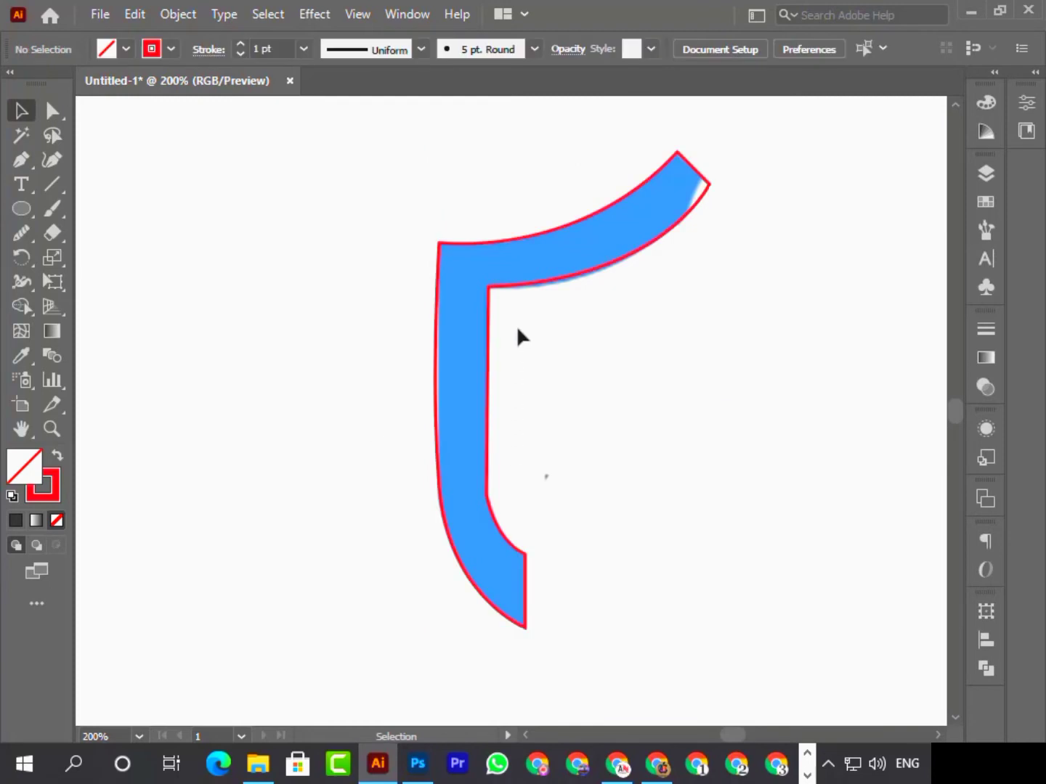
Move the red outline to the left off the reference image, and unlock and delete the image.
drag(518, 284, 212, 290)
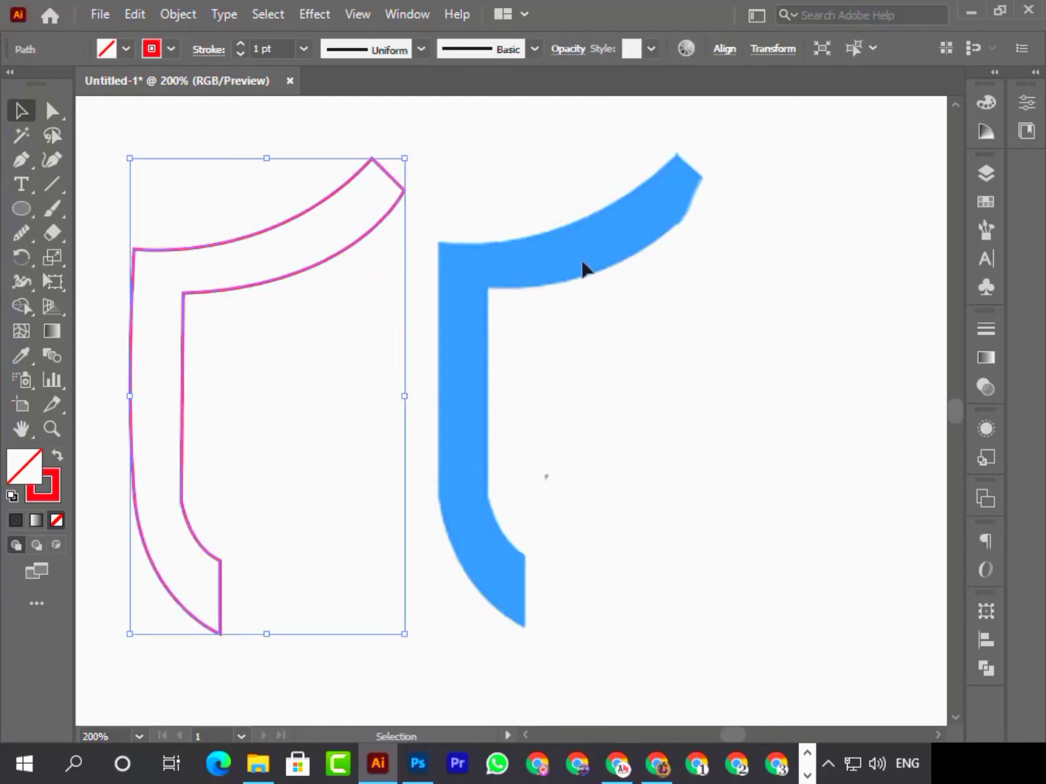
click(583, 271)
right_click(584, 263)
mouse_move(597, 276)
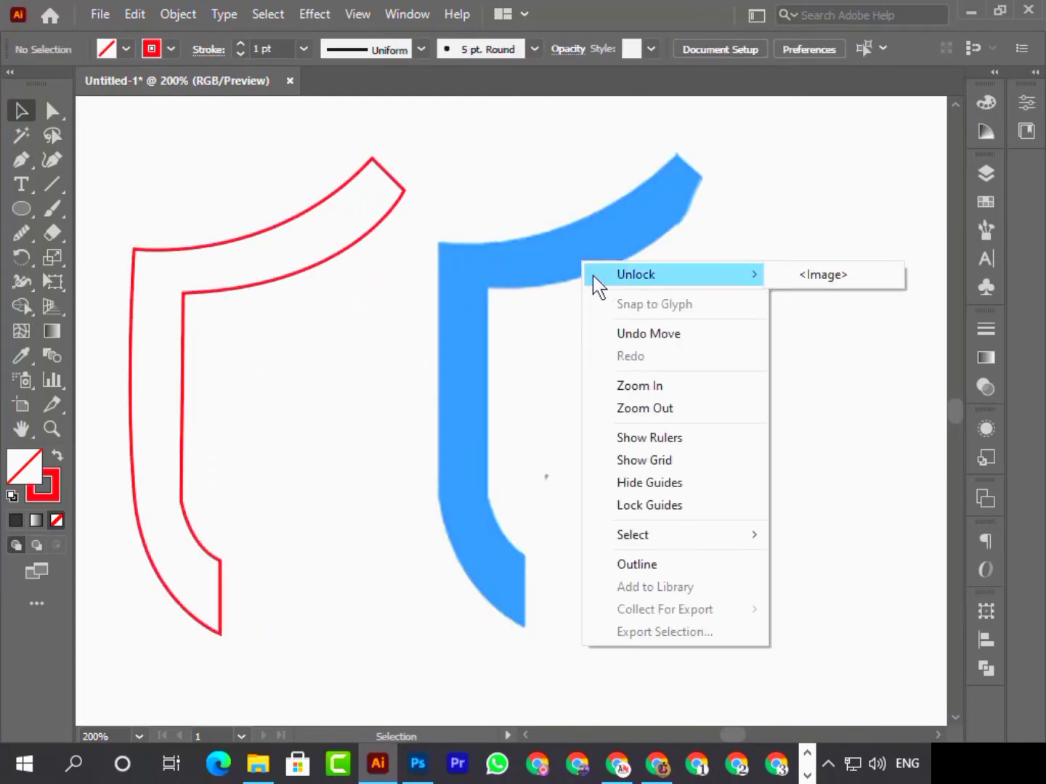
click(821, 274)
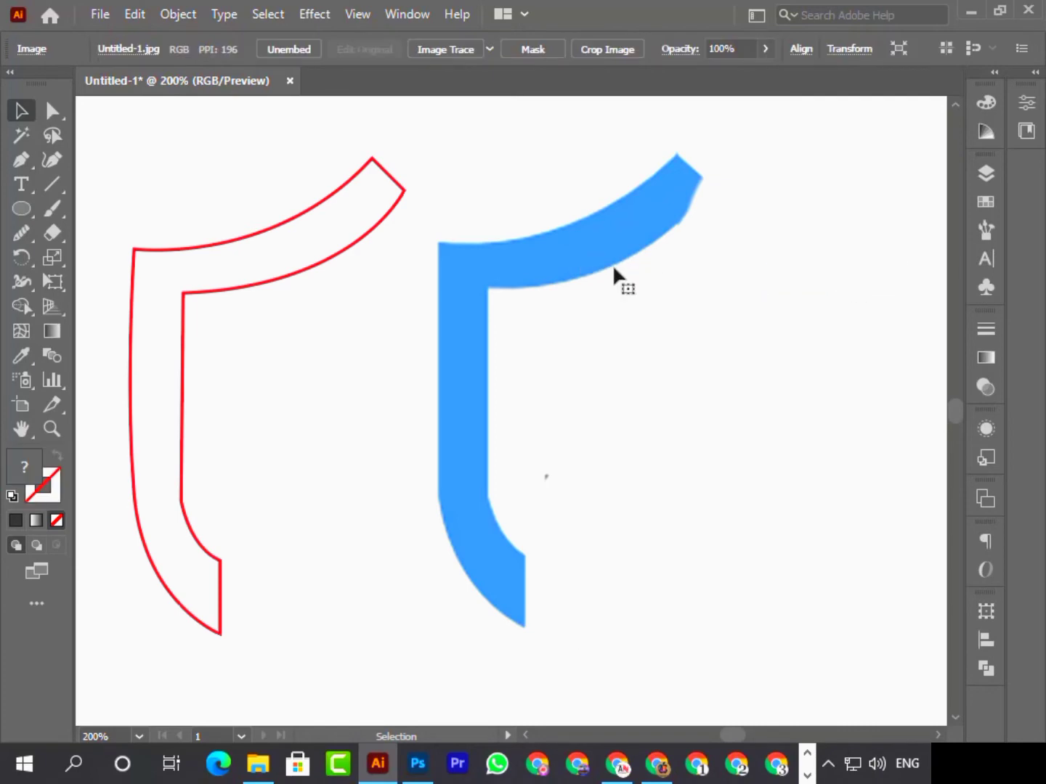
key(Delete)
Reflect a copy of the outline across the vertical axis and move it to the right so the two tips overlap as a shield.
click(140, 737)
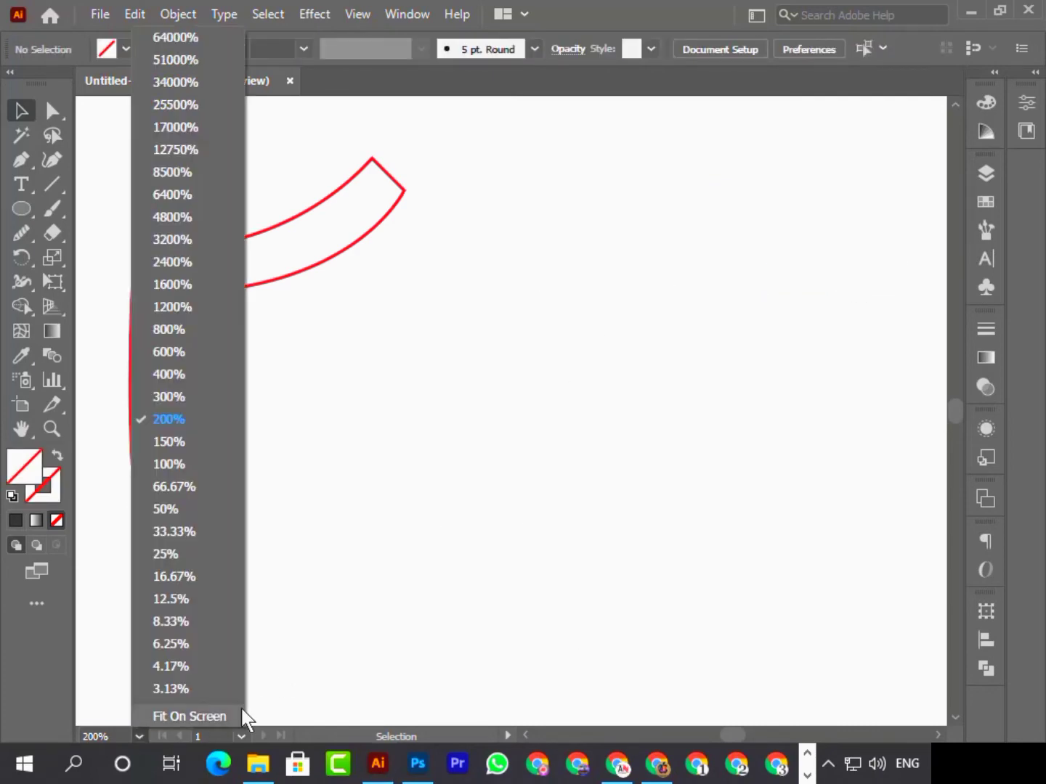
click(242, 716)
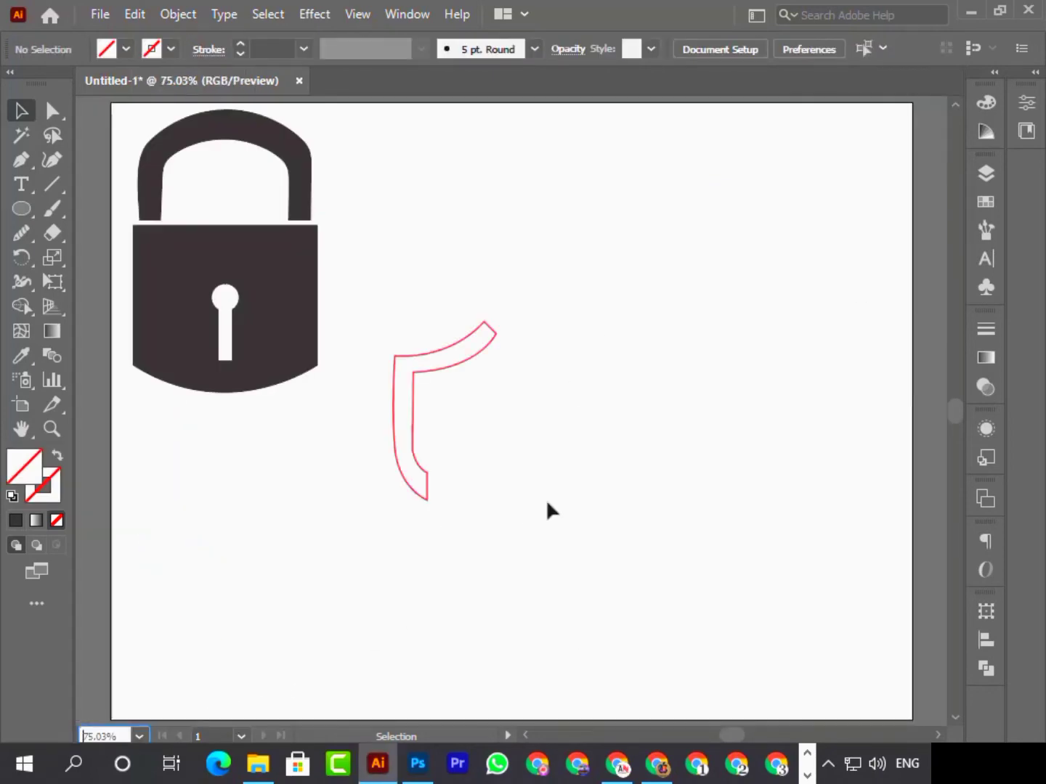
click(467, 357)
right_click(467, 358)
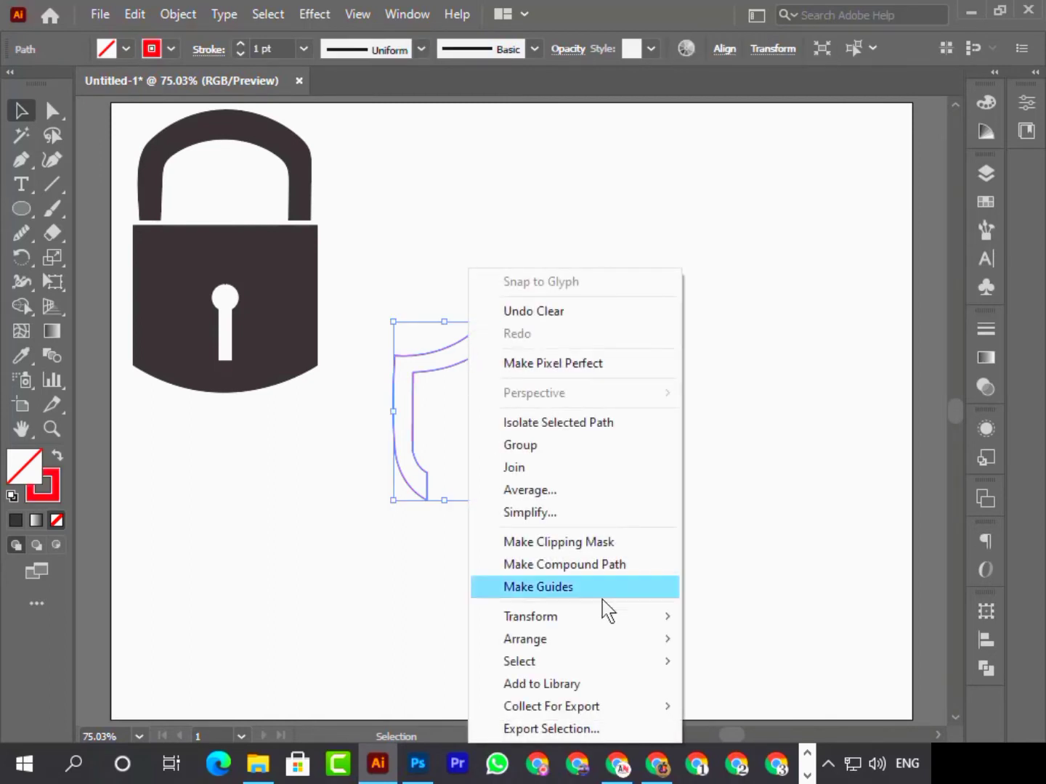
mouse_move(617, 623)
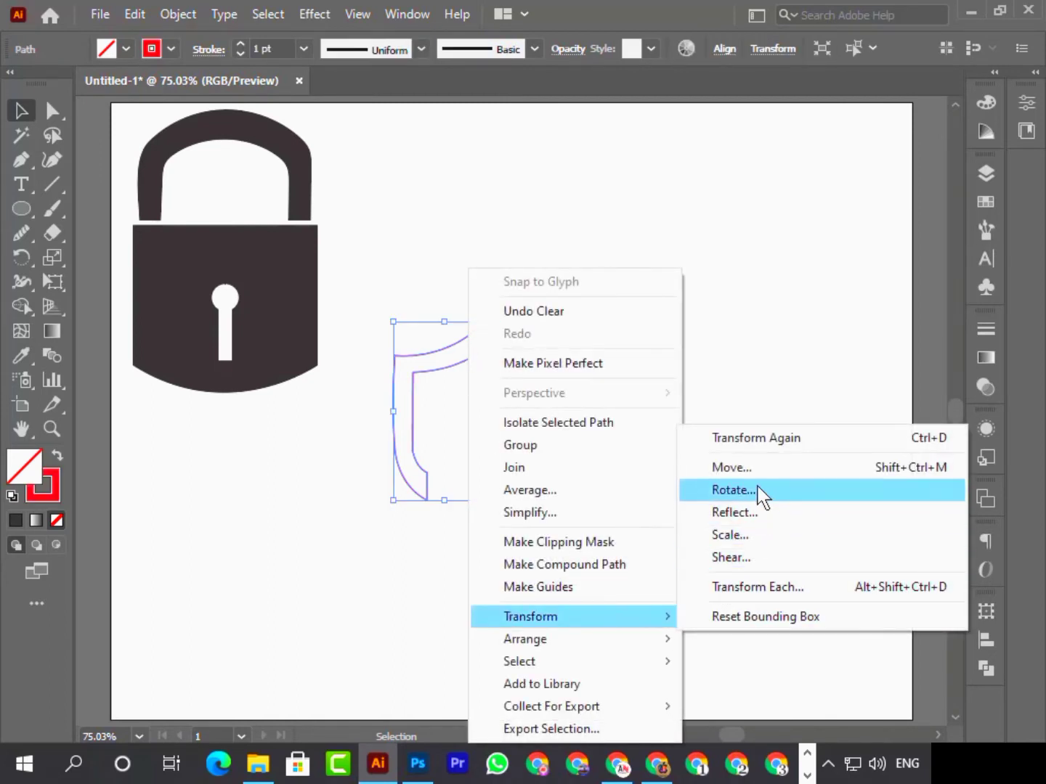
click(763, 509)
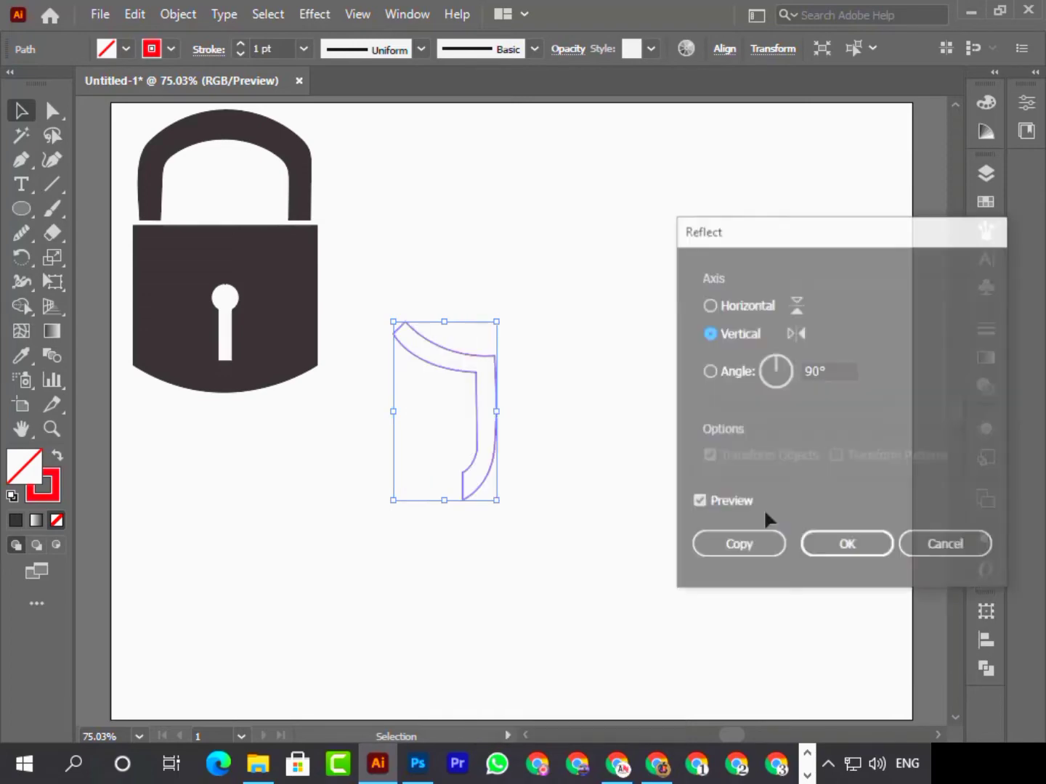
click(766, 549)
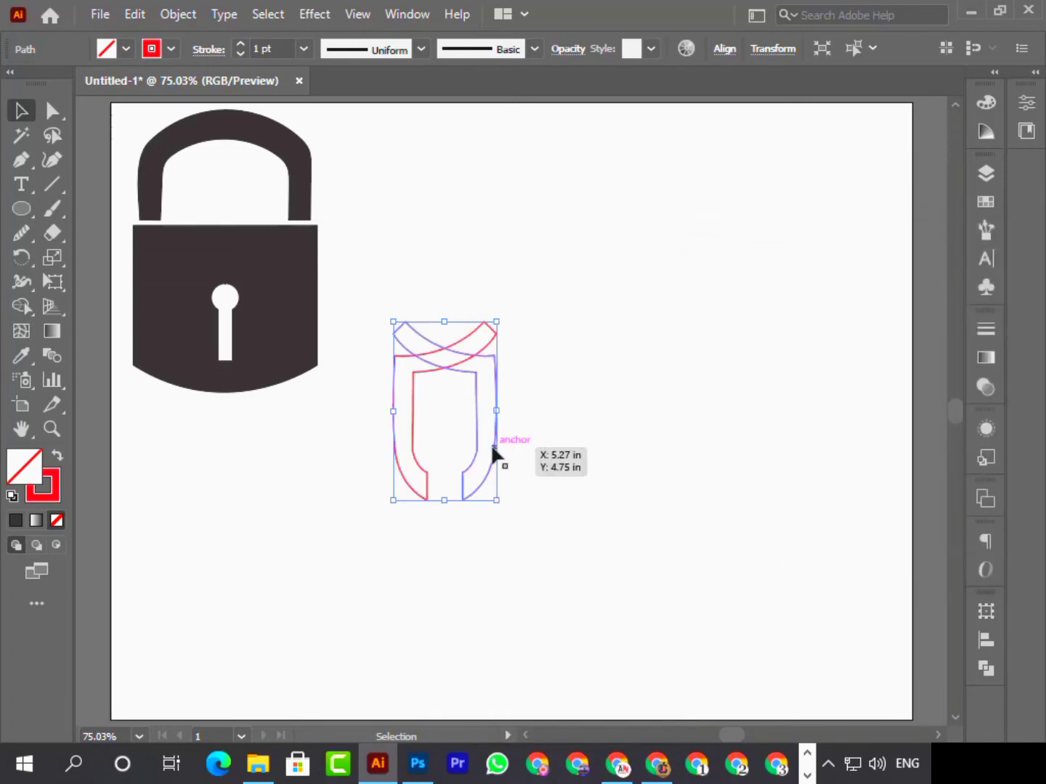
drag(500, 454, 575, 450)
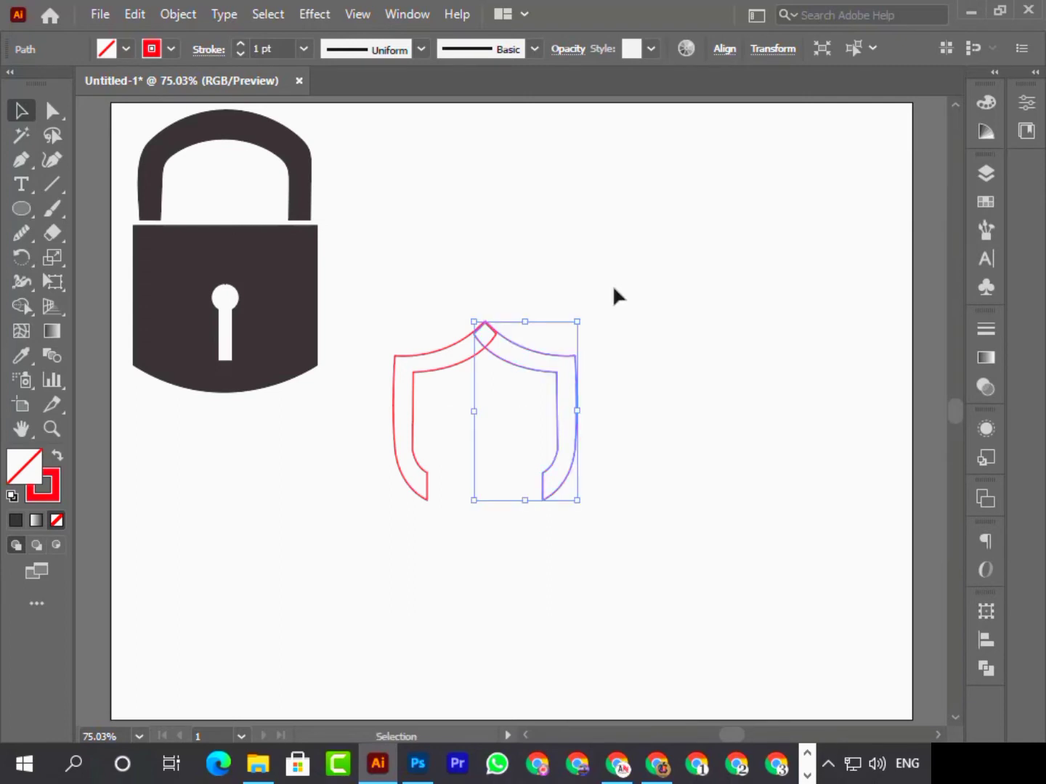
click(611, 284)
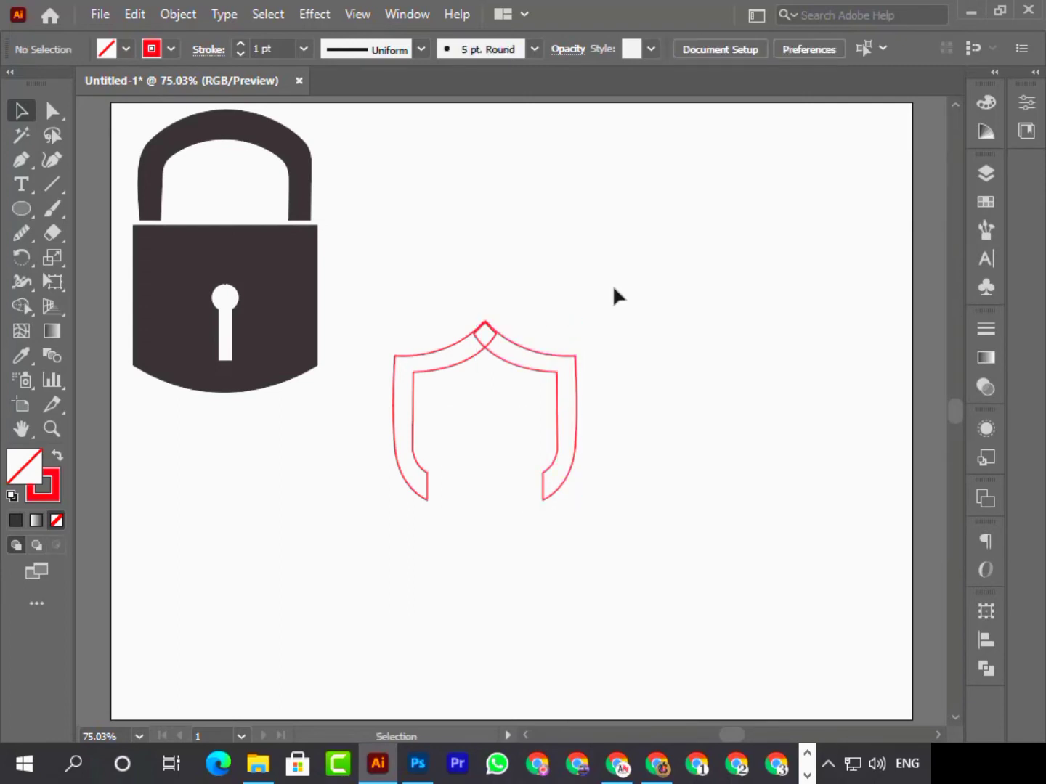
Fill the left half of the shield with the medium blue swatch.
click(419, 353)
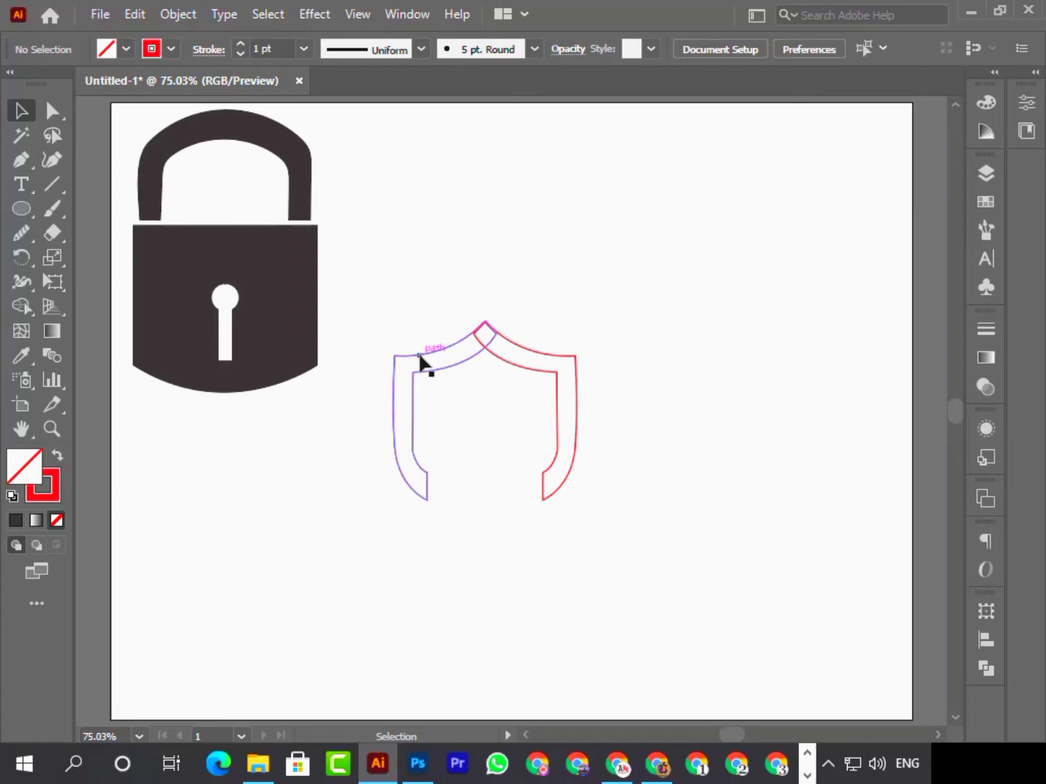
click(109, 45)
click(115, 82)
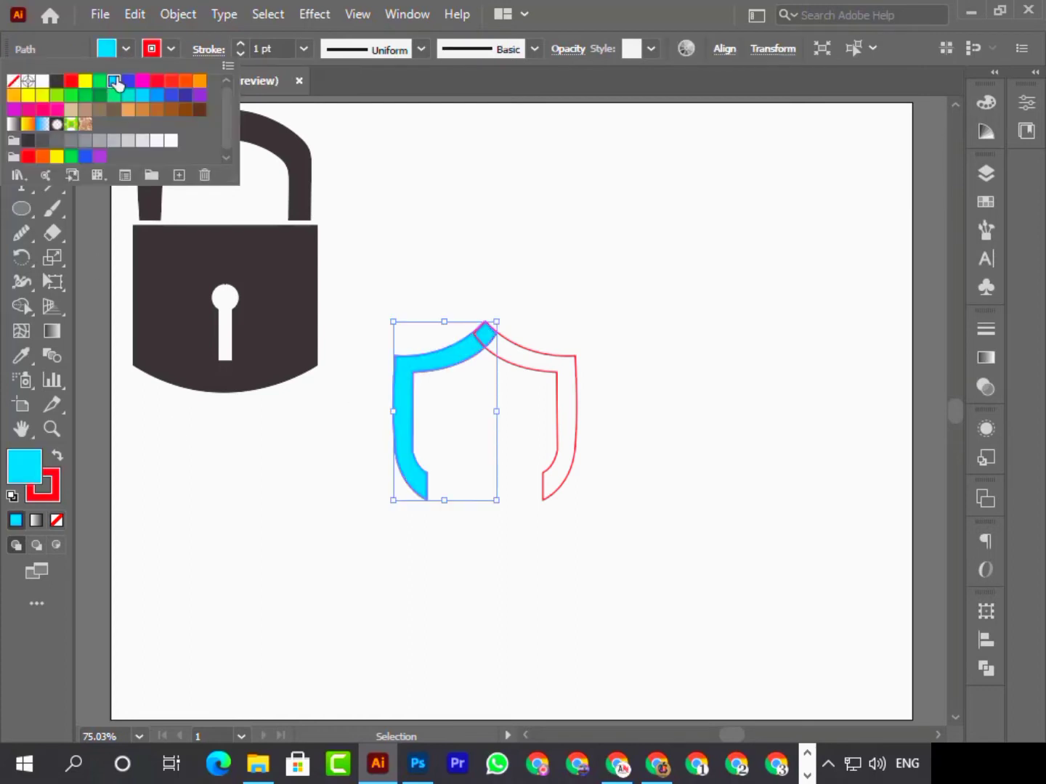
click(156, 96)
click(643, 215)
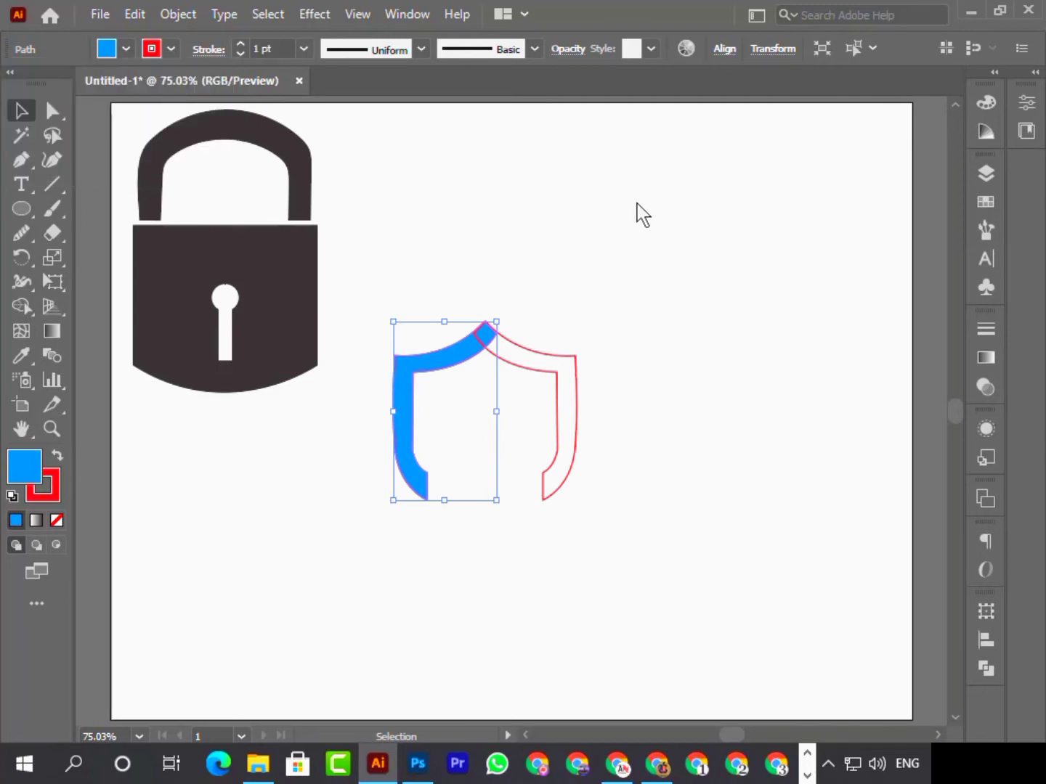
Fill the right half of the shield with the same medium blue swatch.
click(599, 327)
click(544, 356)
click(172, 49)
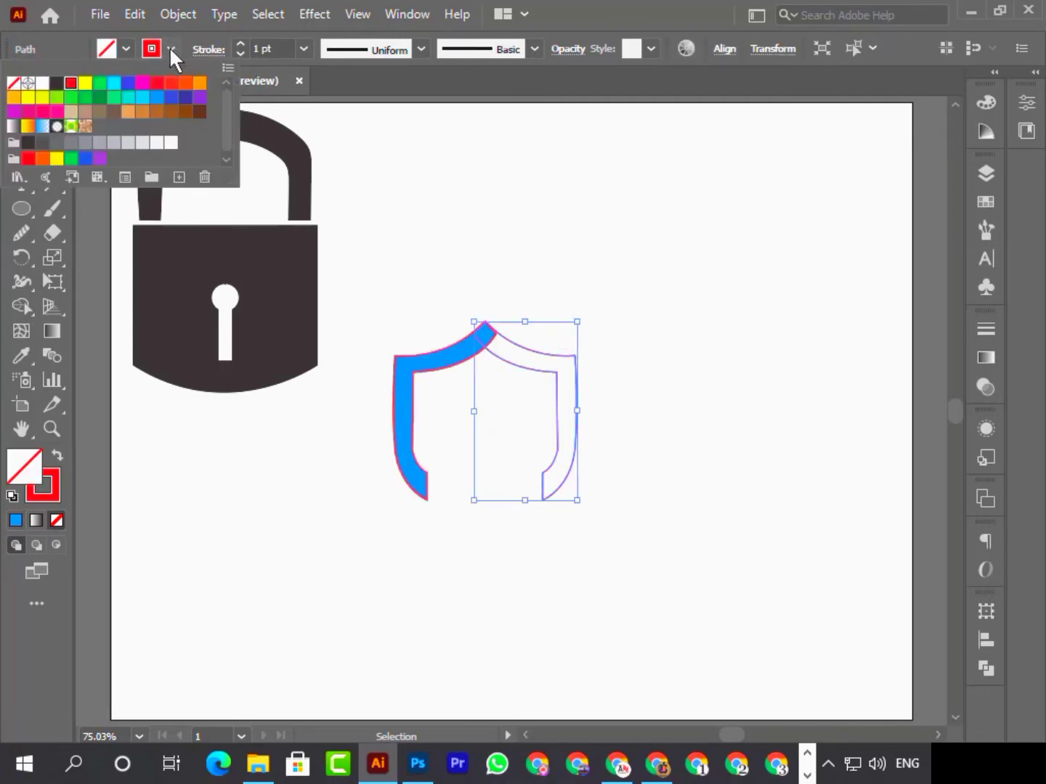
click(126, 50)
click(157, 95)
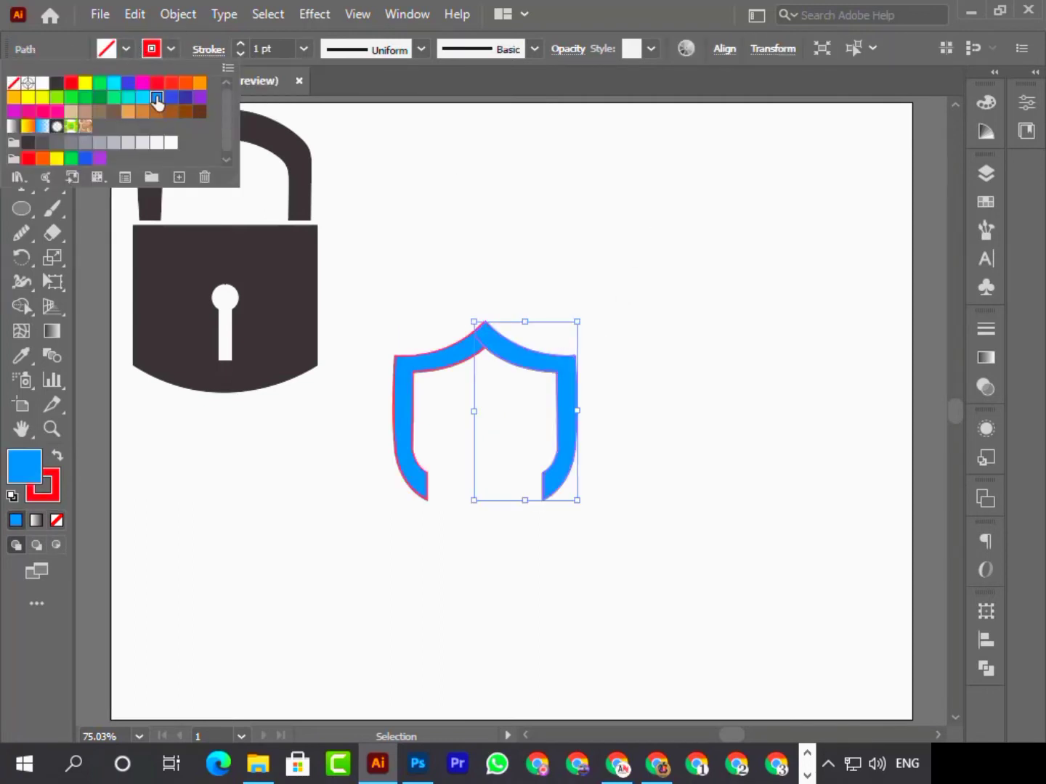
click(460, 229)
Remove the red stroke from the left half of the shield.
click(461, 360)
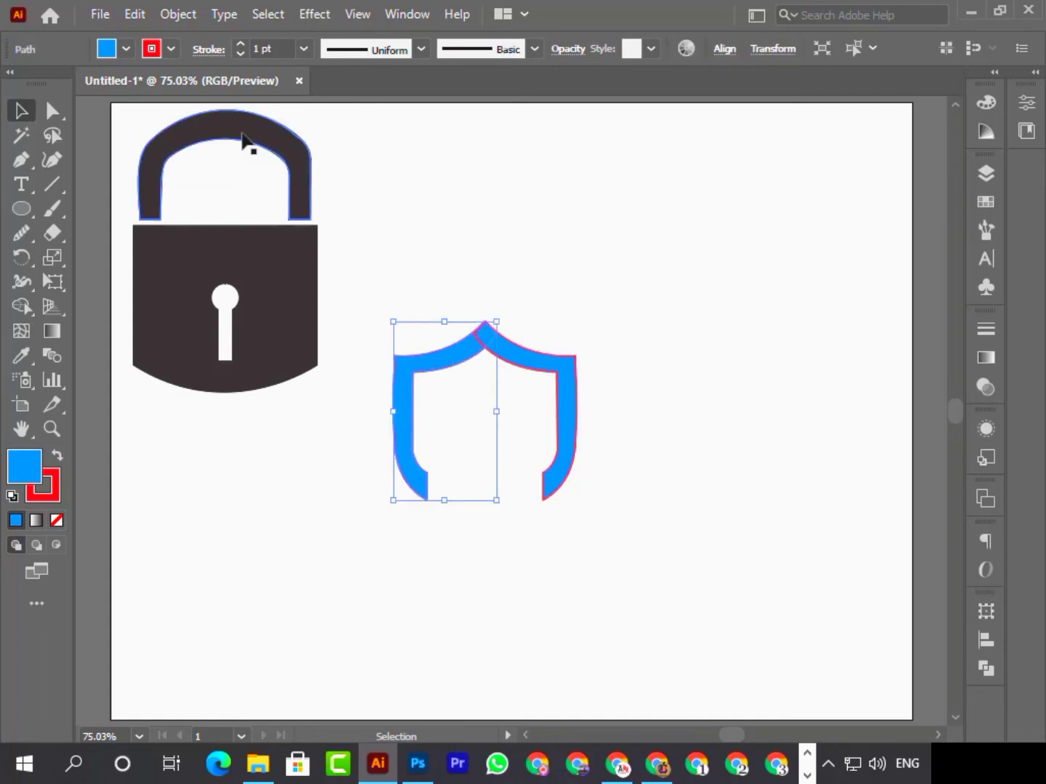
click(171, 48)
click(13, 83)
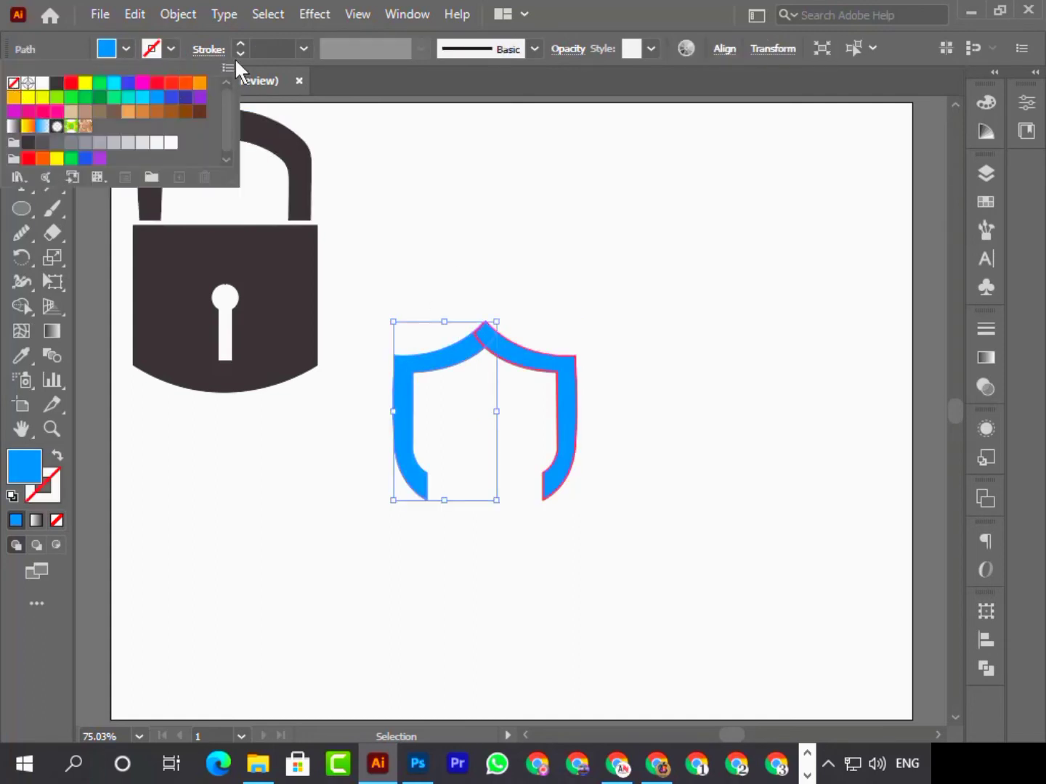
Remove the red stroke from the right half of the shield.
click(617, 339)
click(532, 362)
click(171, 49)
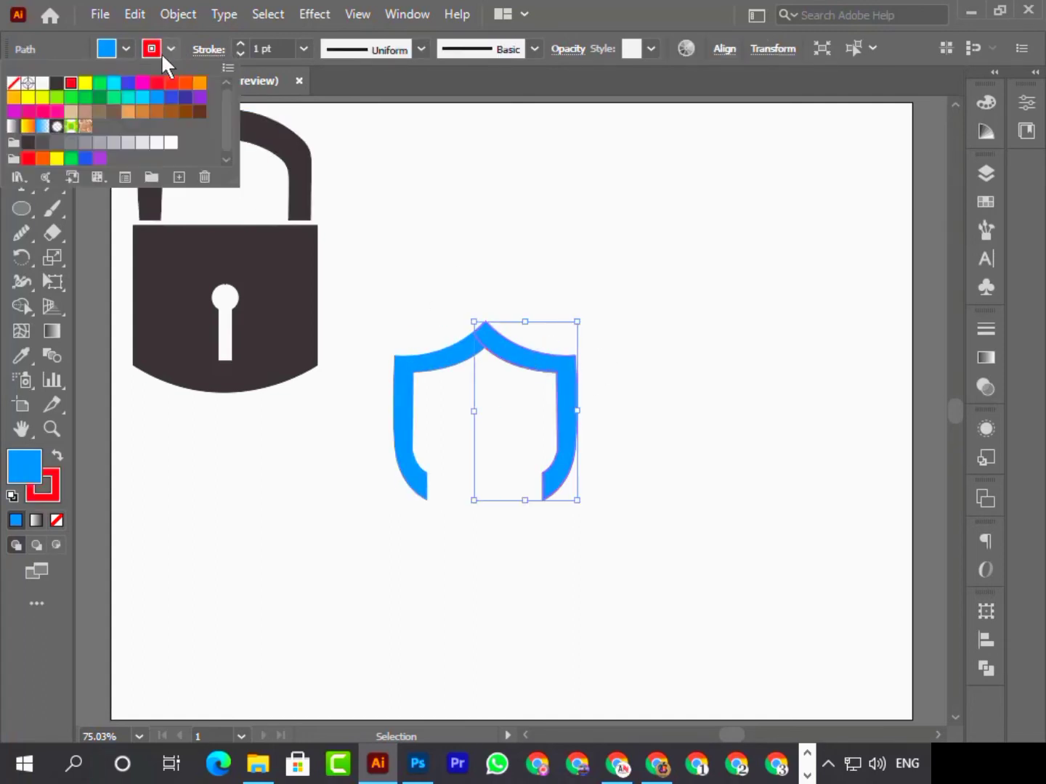
click(14, 87)
click(599, 181)
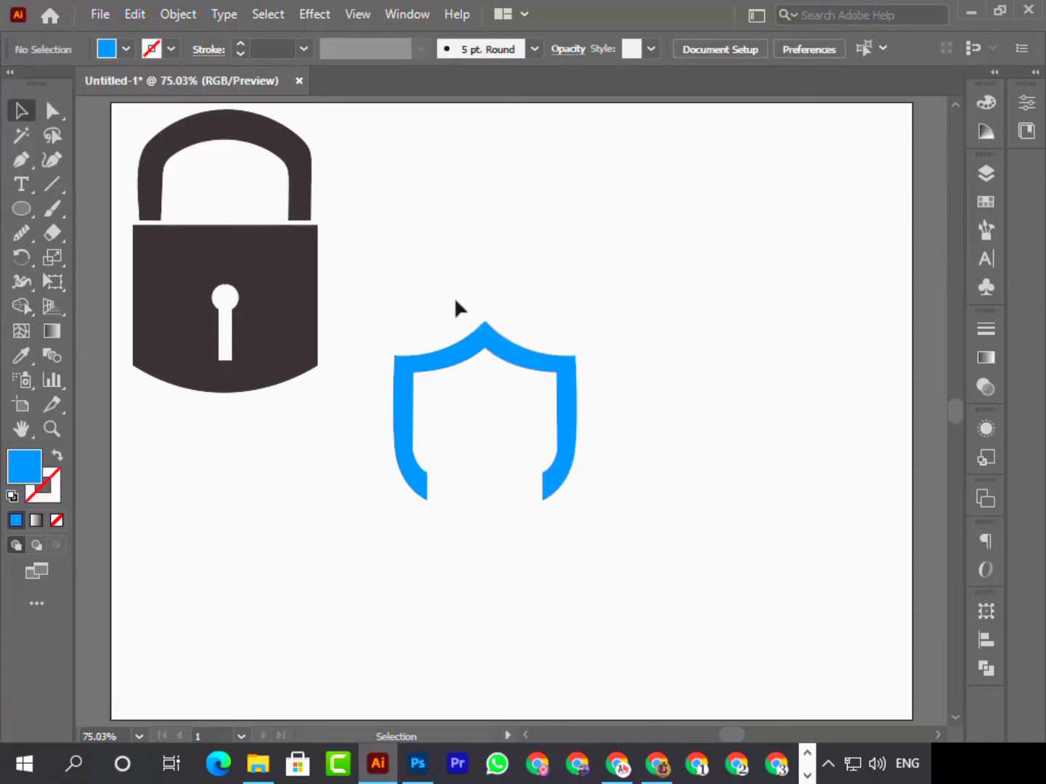
Group the two shield halves and move the shield up beside the padlock's shackle.
drag(527, 385, 526, 382)
right_click(527, 383)
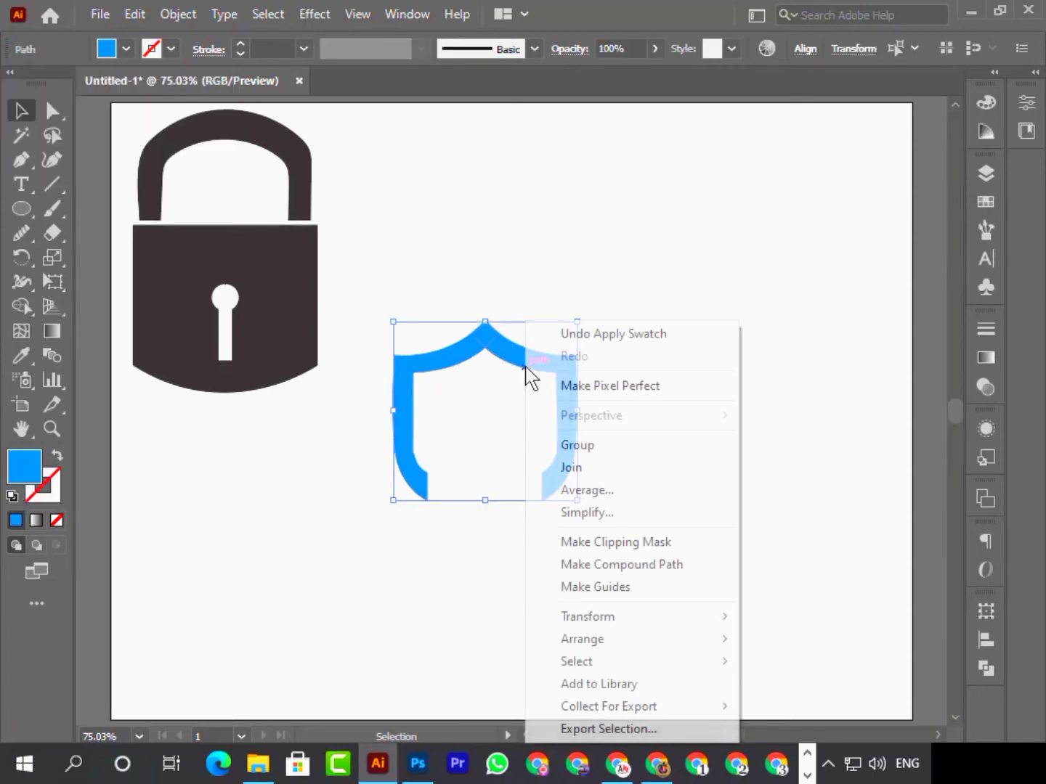
click(607, 449)
click(701, 275)
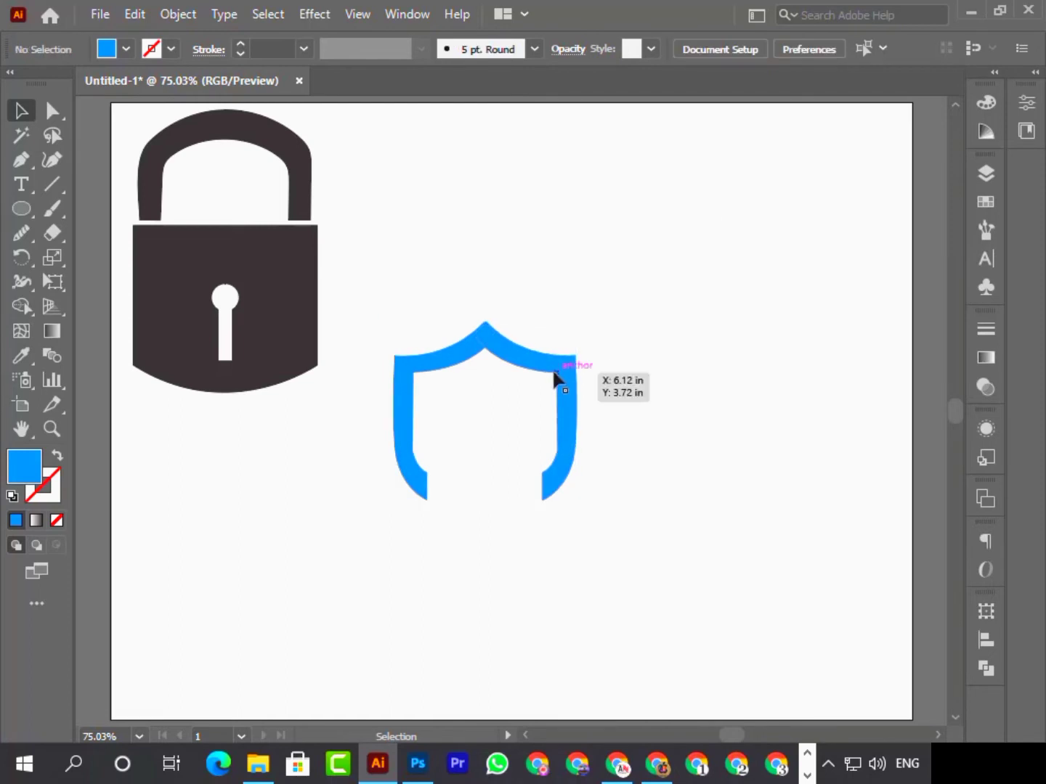
drag(545, 367, 506, 157)
click(650, 342)
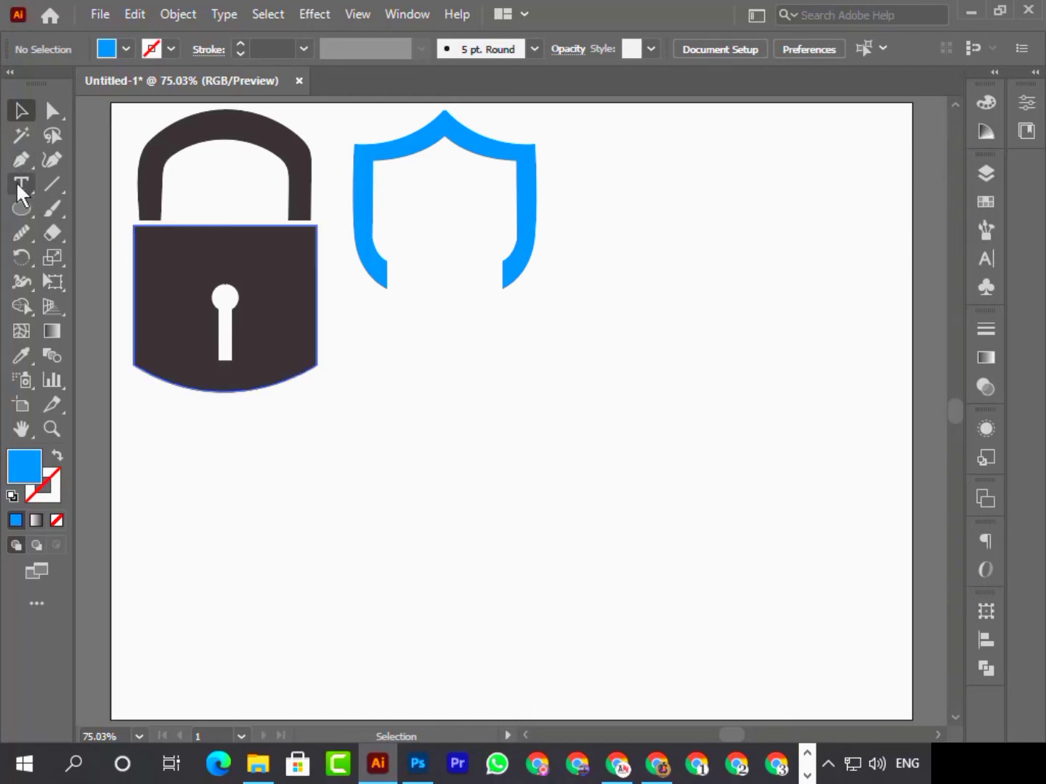
Add point text below the shield, enlarge it to about 55 pt and make it read MAJID.
key(t)
click(490, 430)
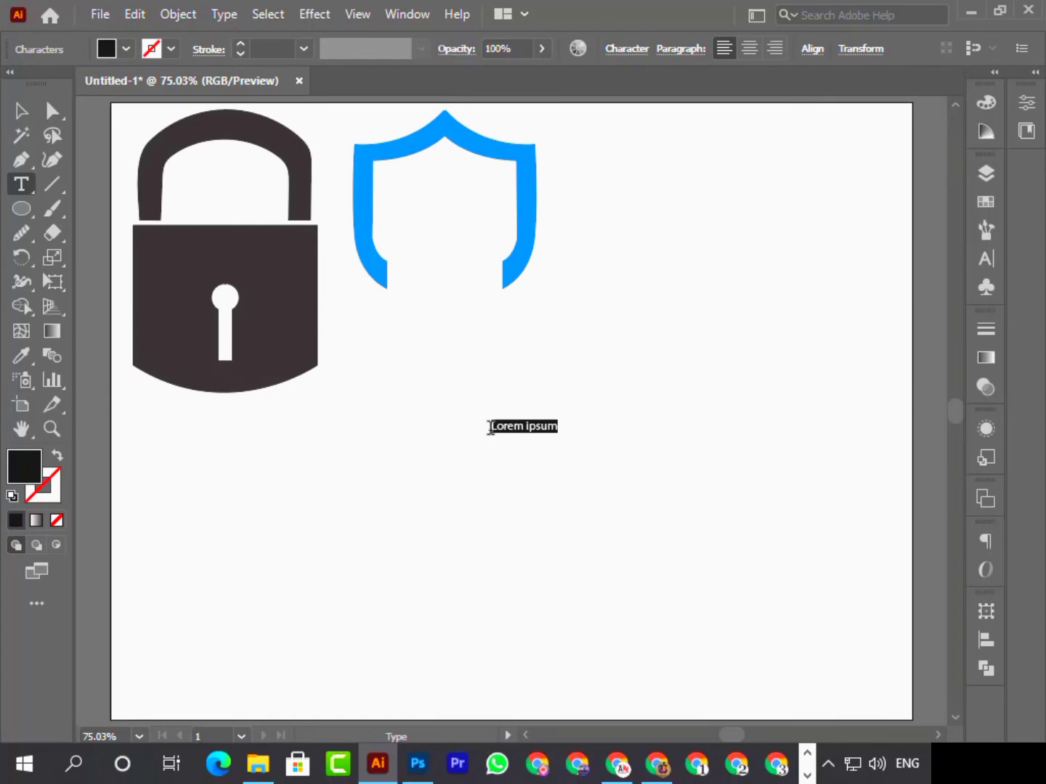
click(20, 115)
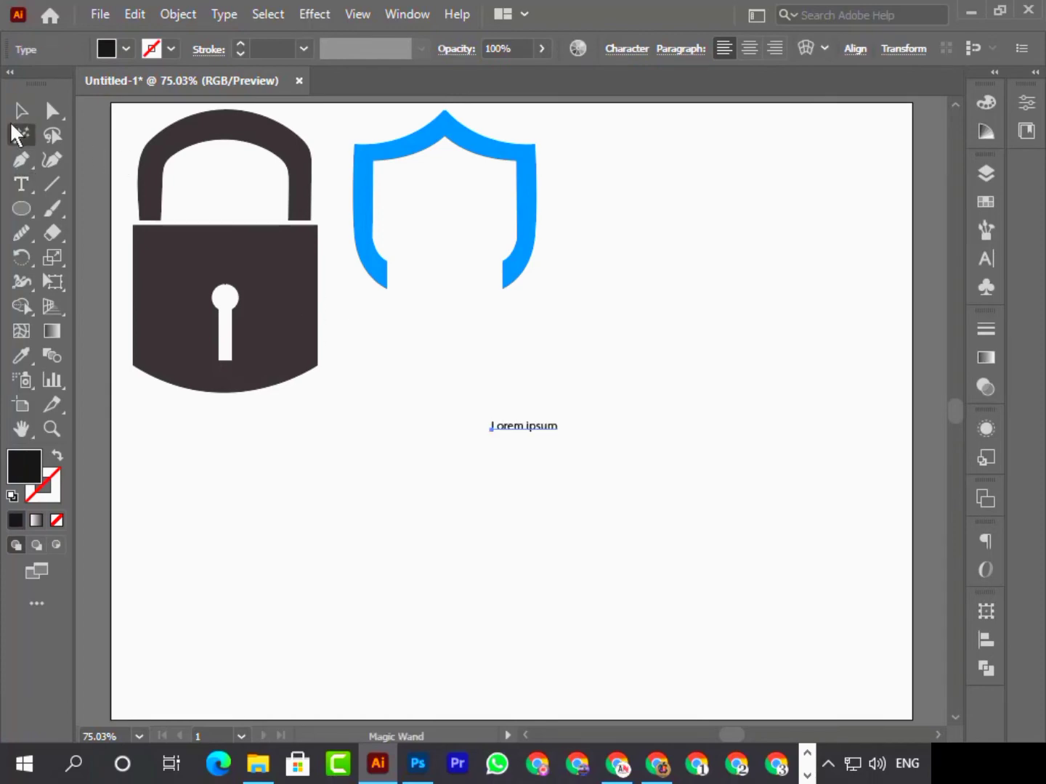
drag(525, 435, 530, 467)
double_click(524, 428)
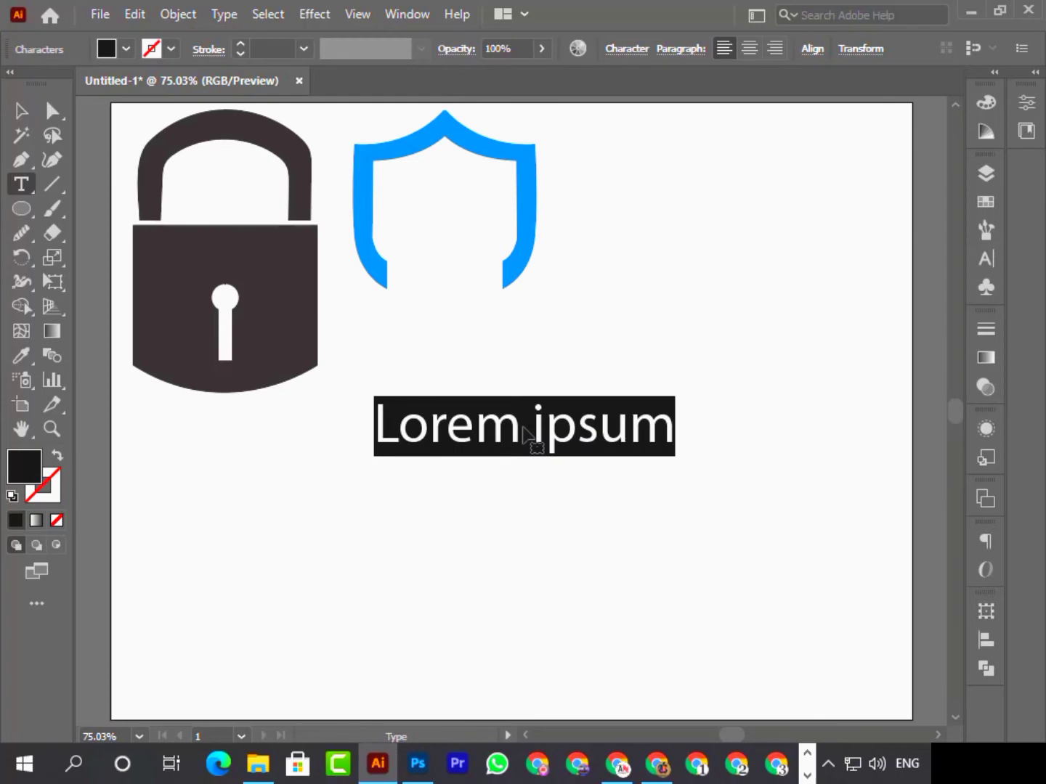
text(MAJID)
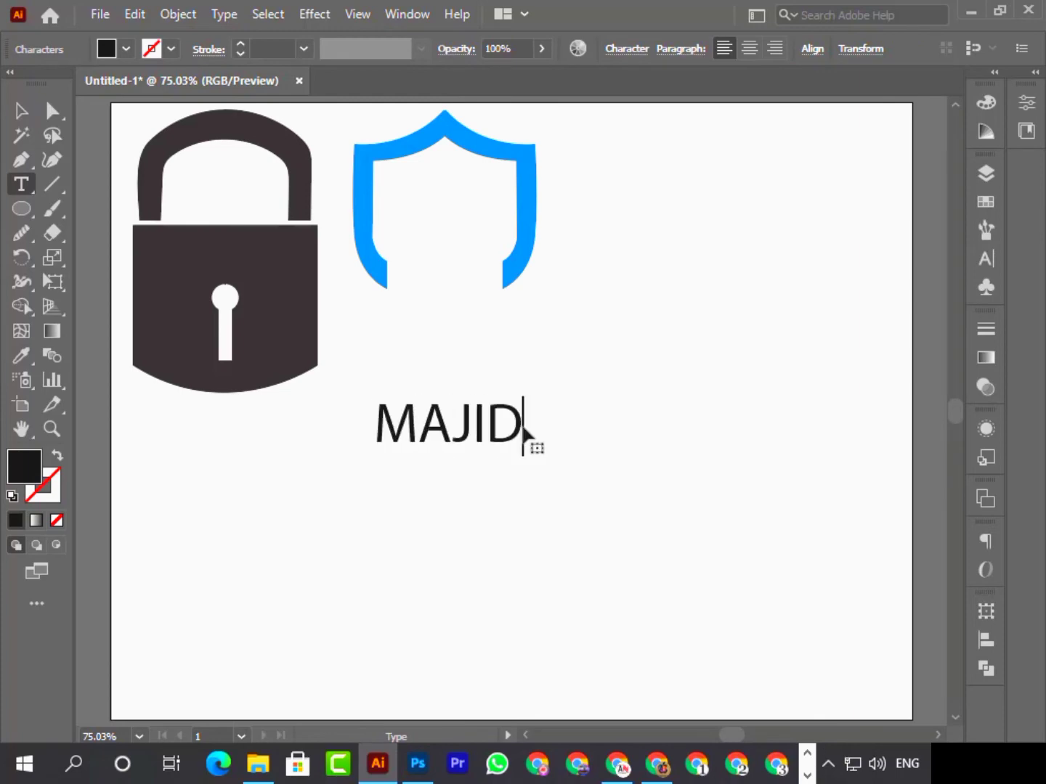
Set the font of the MAJID text to Chopsic Regular.
double_click(471, 424)
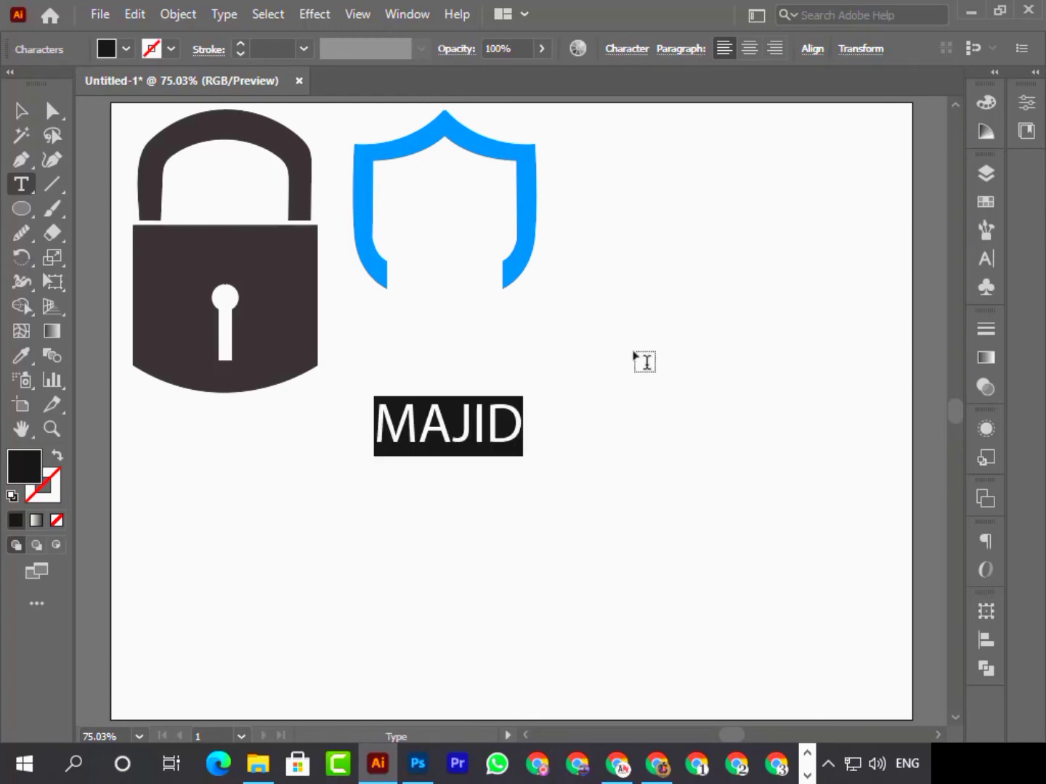
click(978, 167)
click(977, 170)
click(986, 257)
click(948, 195)
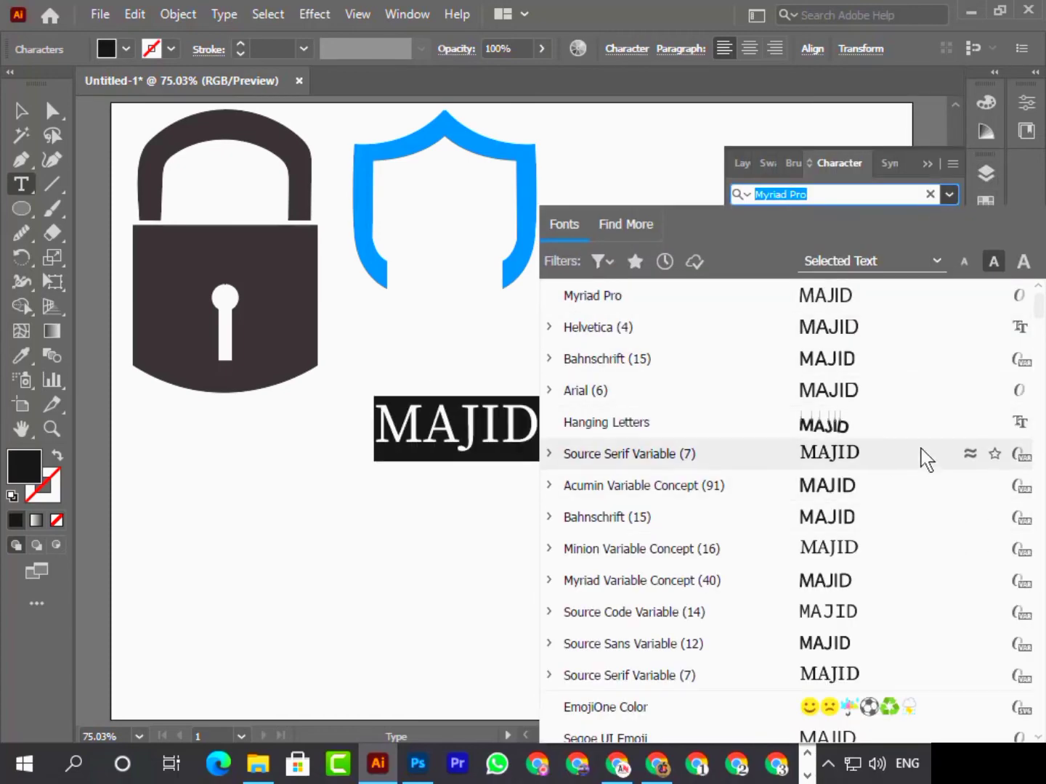
scroll(908, 492, down, 3)
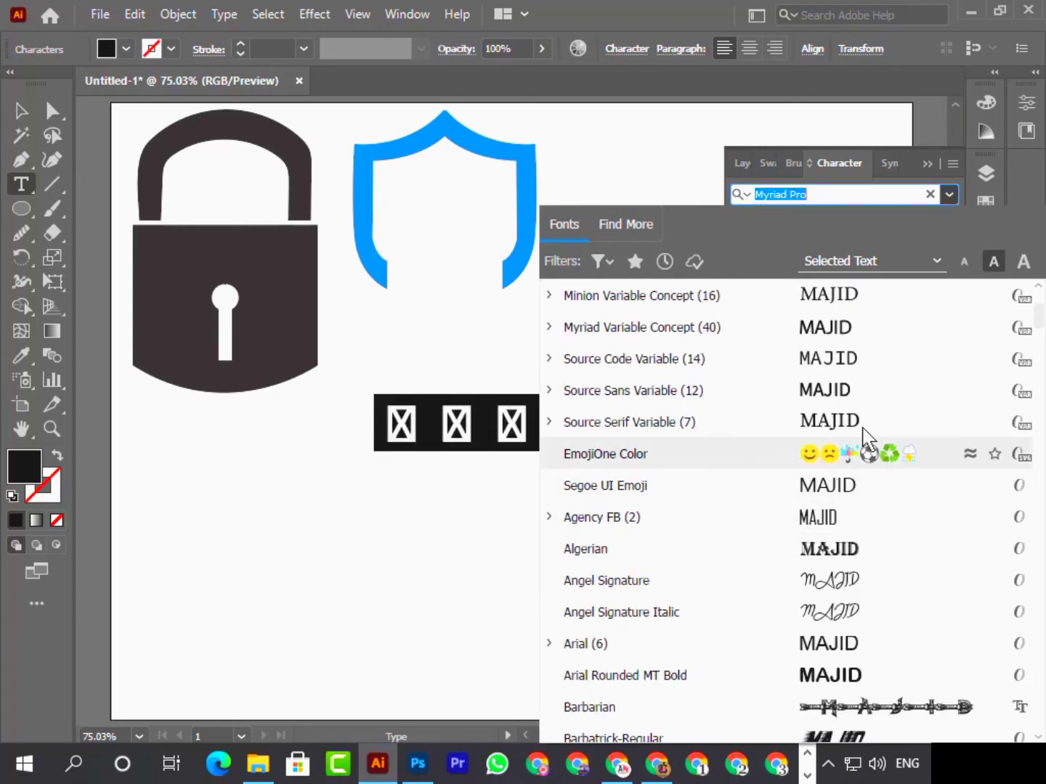
scroll(893, 496, down, 2)
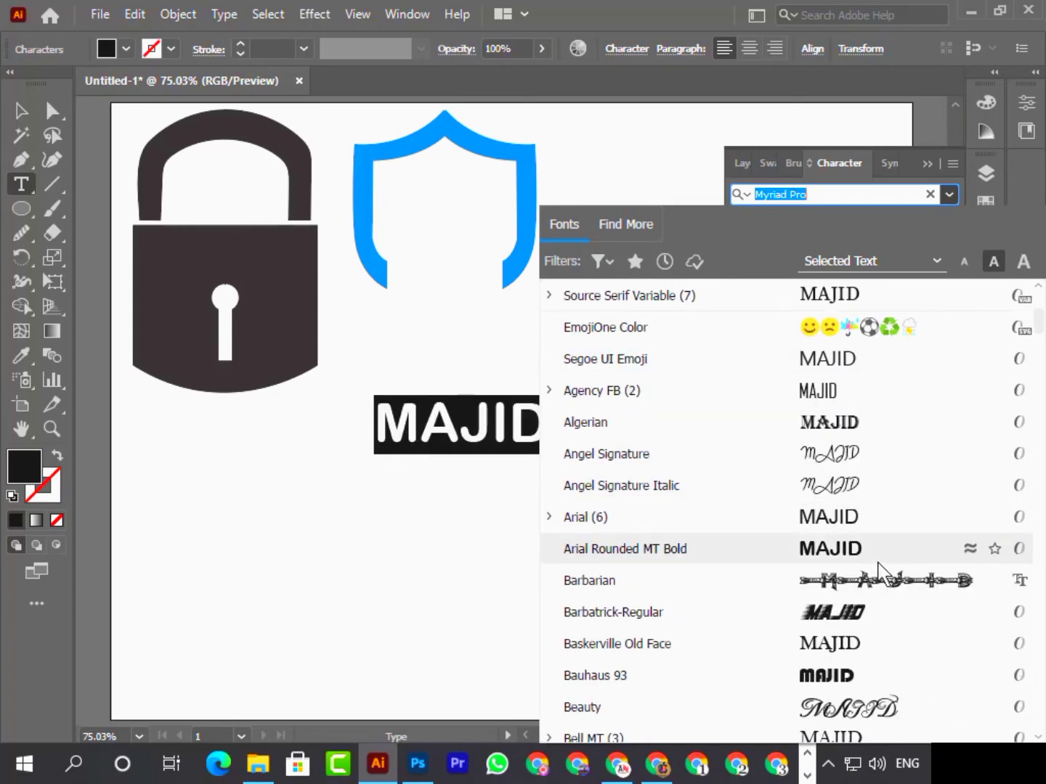
scroll(880, 570, down, 2)
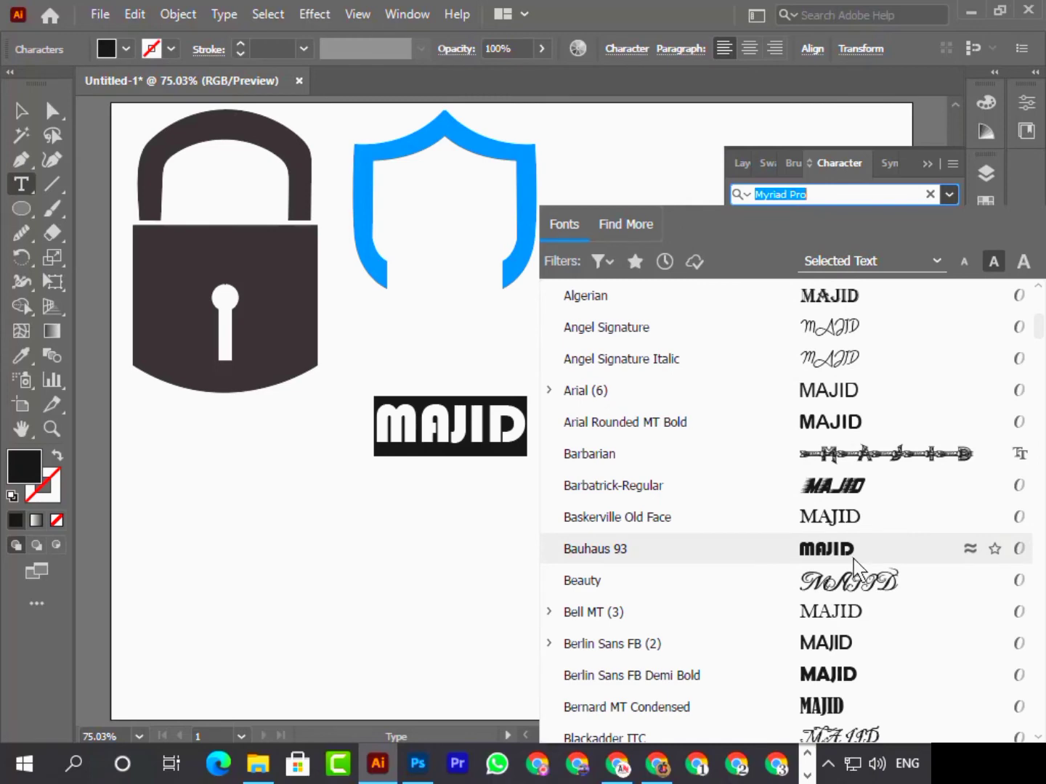
scroll(857, 563, down, 2)
scroll(857, 548, down, 4)
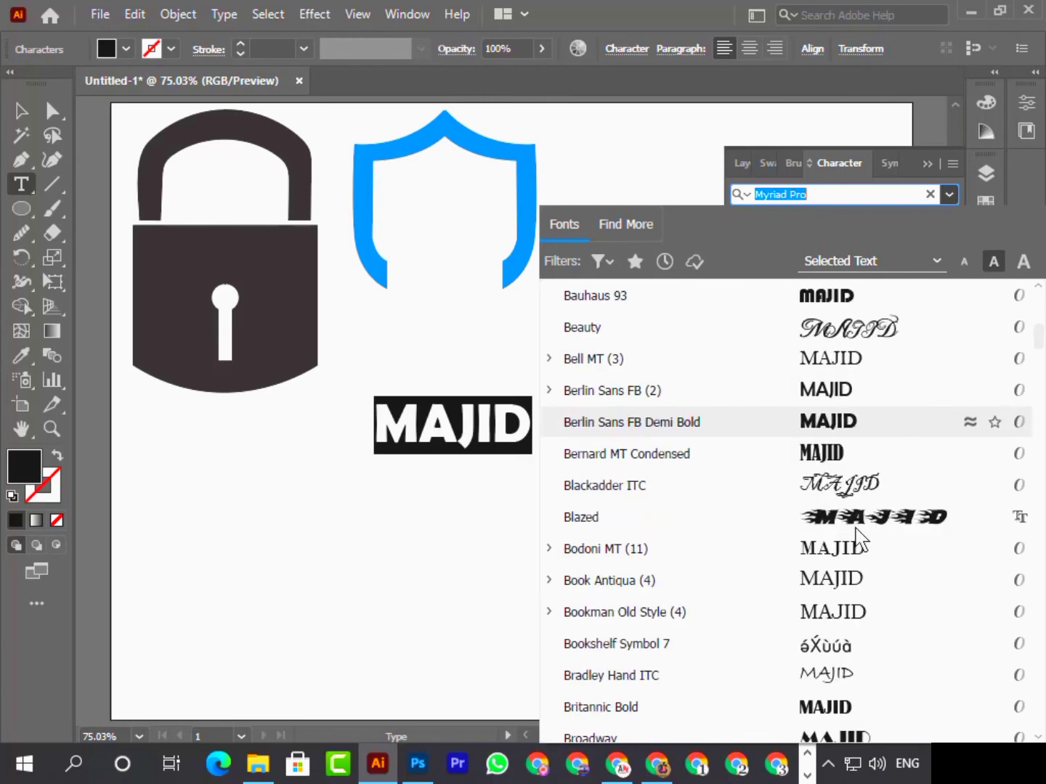
scroll(868, 585, down, 6)
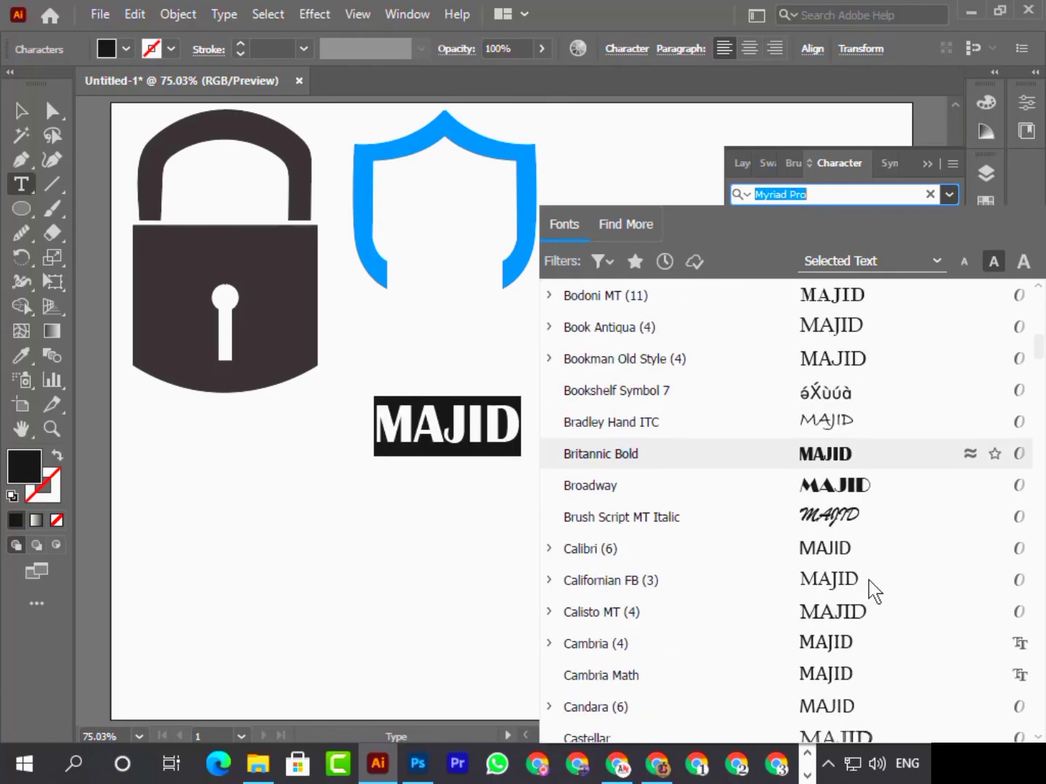
click(868, 677)
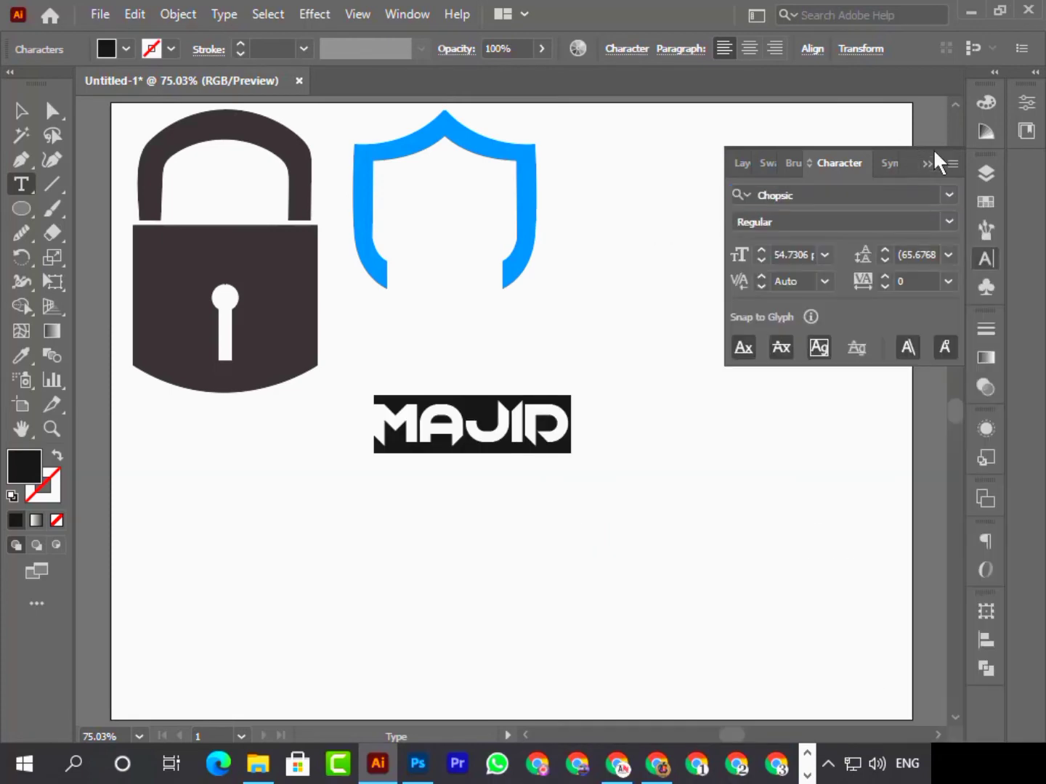
click(931, 164)
click(16, 108)
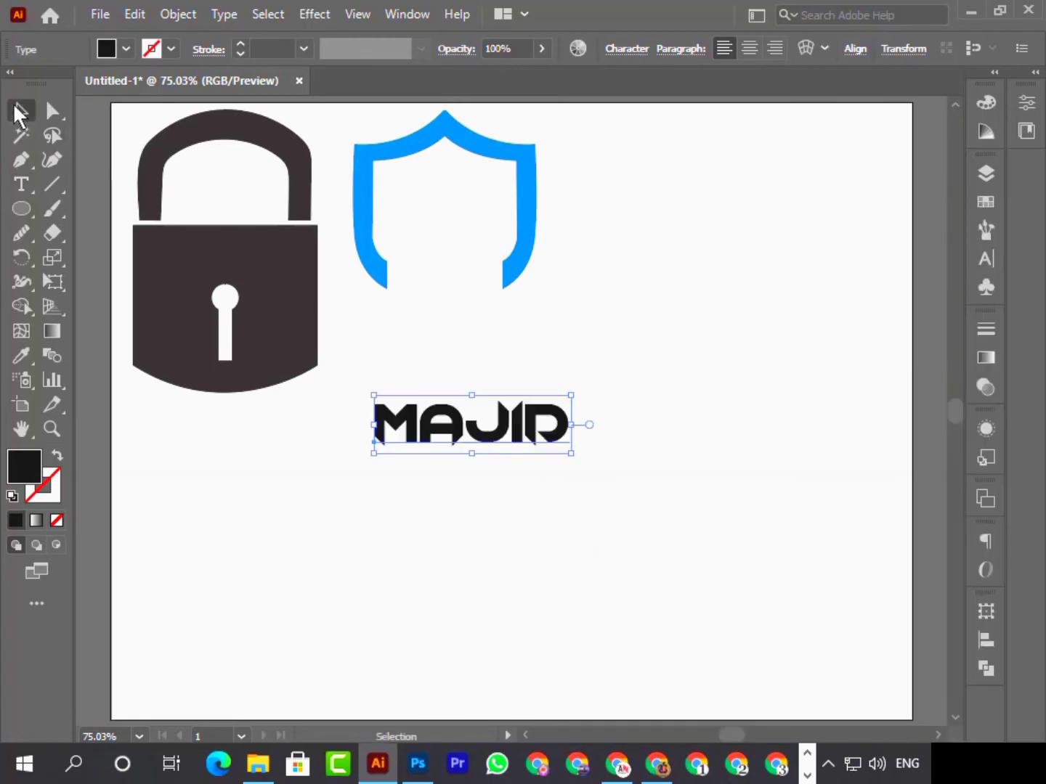
click(668, 562)
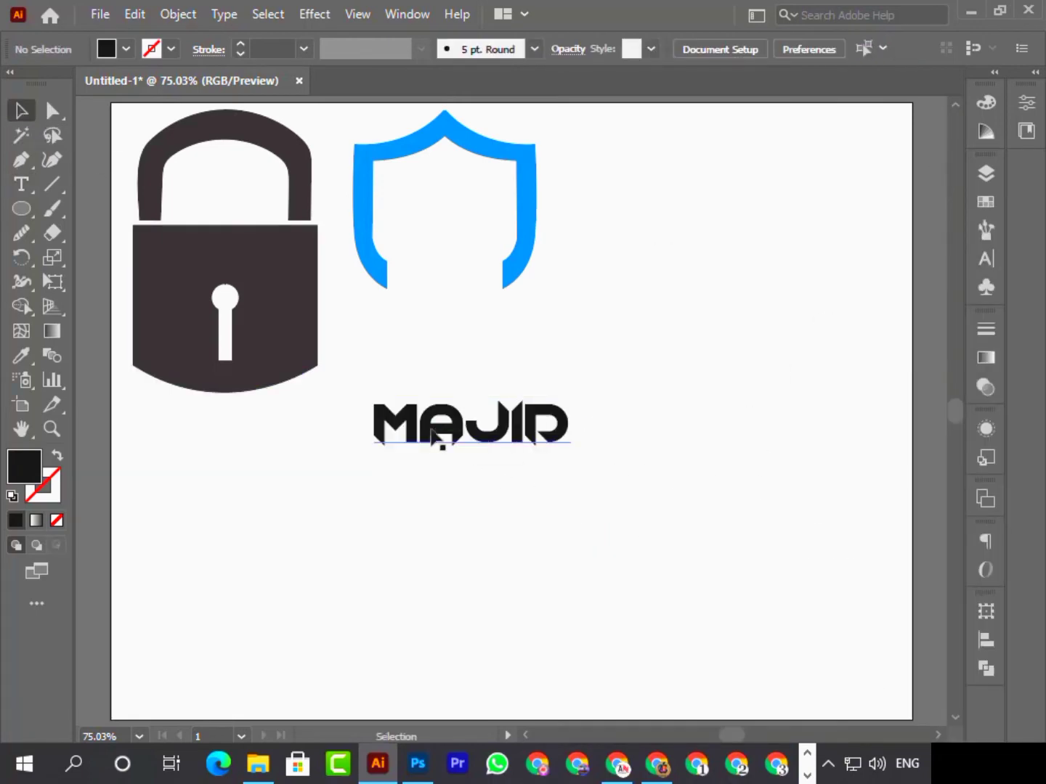
Fill the letters MA of the MAJID text with the same medium blue swatch as the shield.
click(458, 434)
double_click(462, 432)
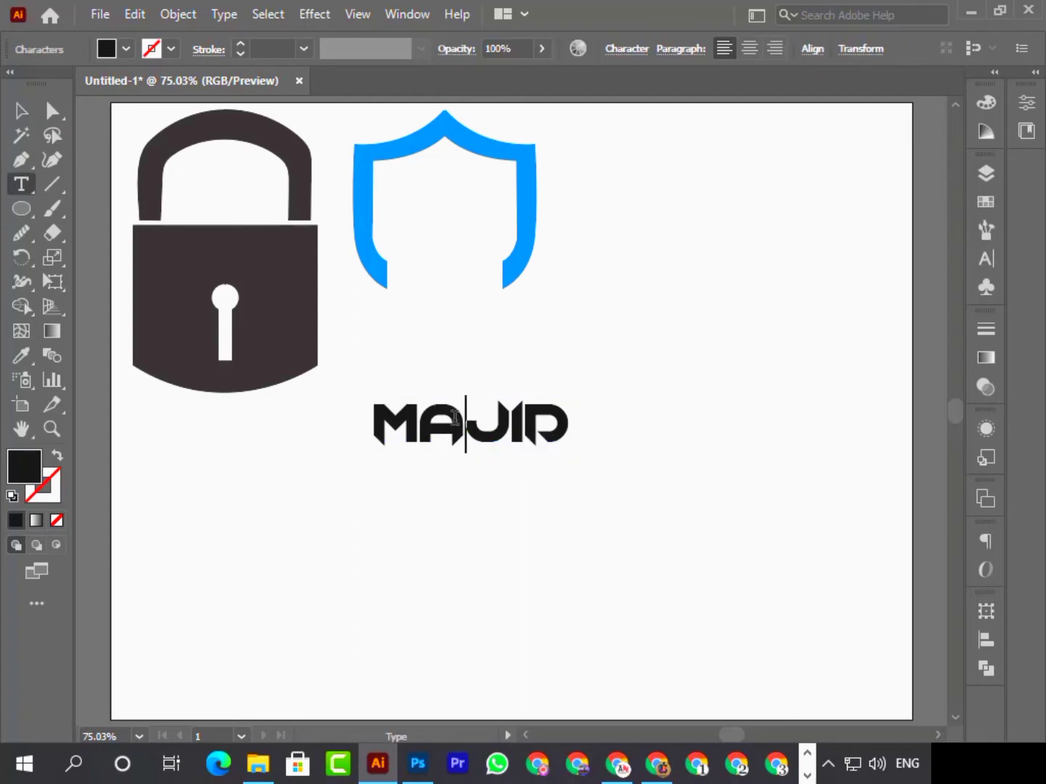
drag(454, 419, 378, 416)
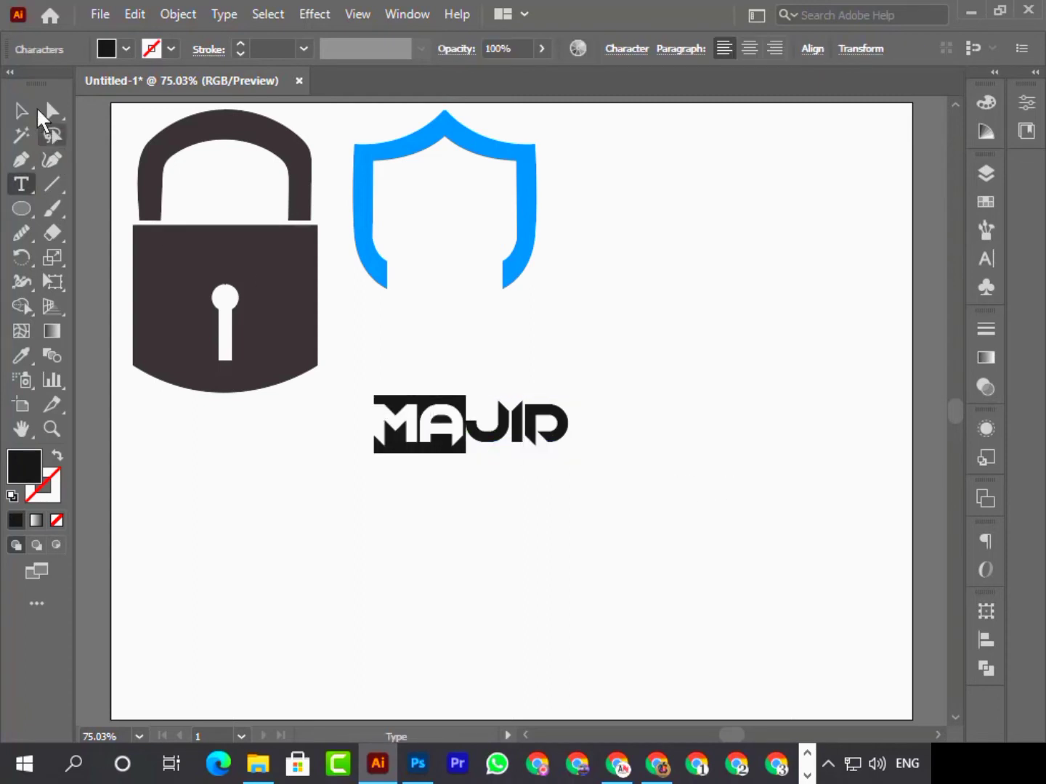
click(132, 50)
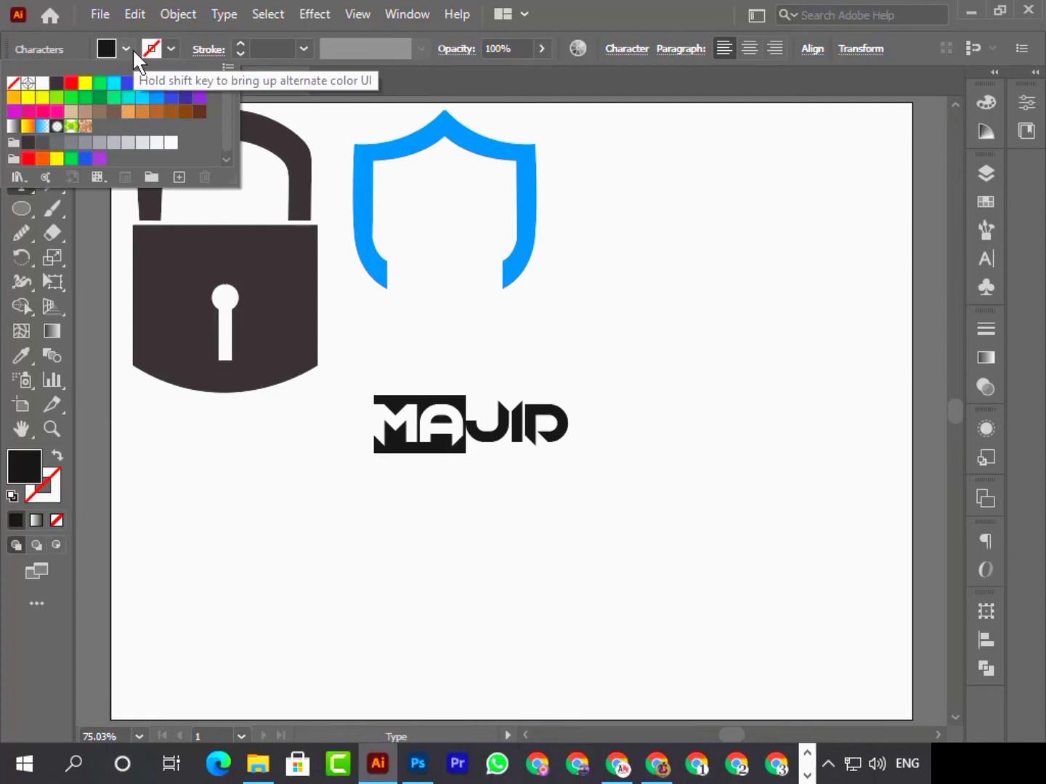
click(157, 99)
click(541, 418)
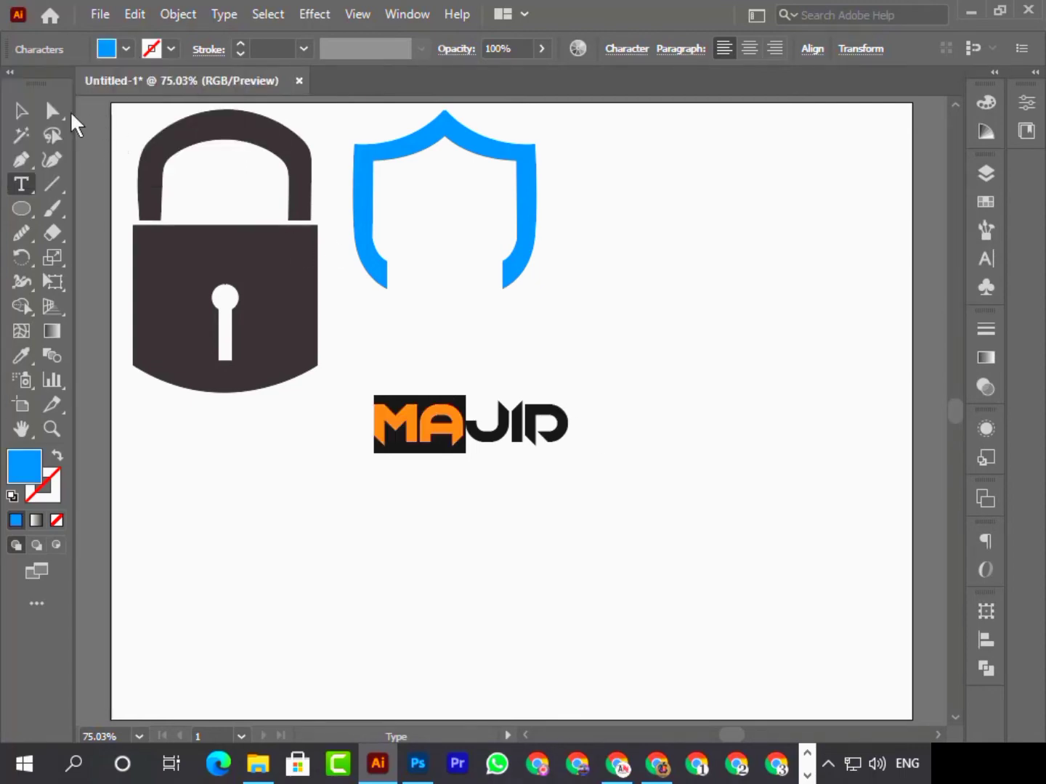
click(22, 110)
click(684, 383)
Match the letters JID to the padlock's dark color with the Eyedropper, and move the MAJID text directly beneath the shield.
double_click(485, 417)
drag(467, 425, 569, 430)
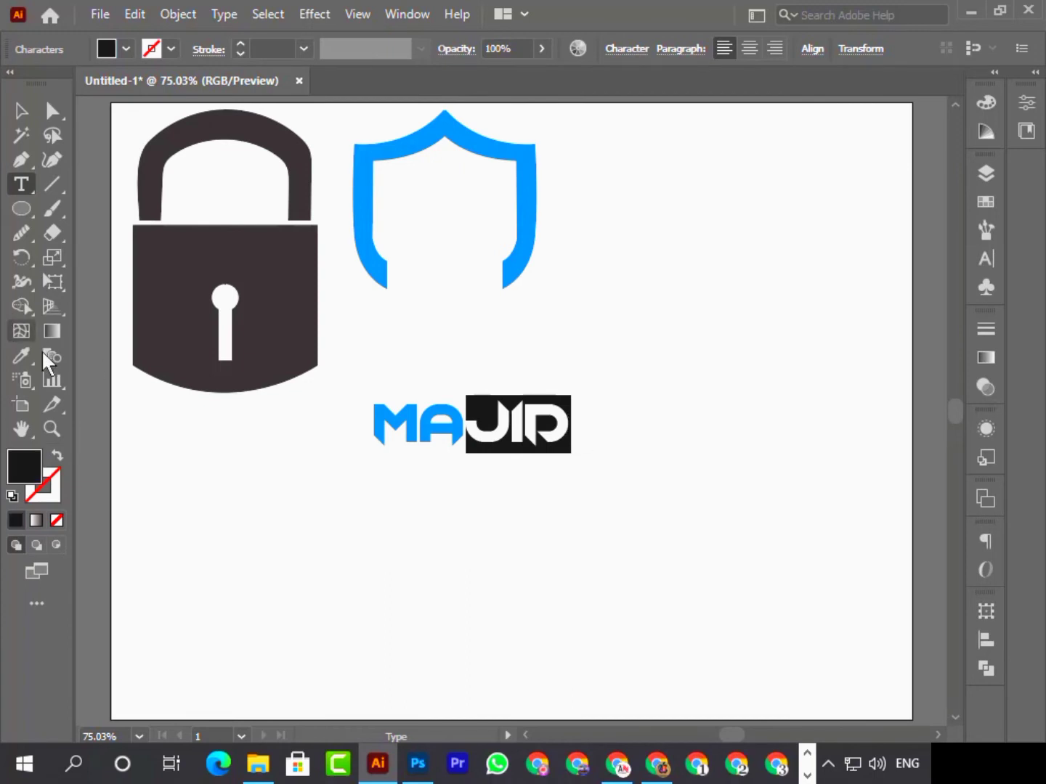
click(22, 356)
click(180, 290)
click(22, 116)
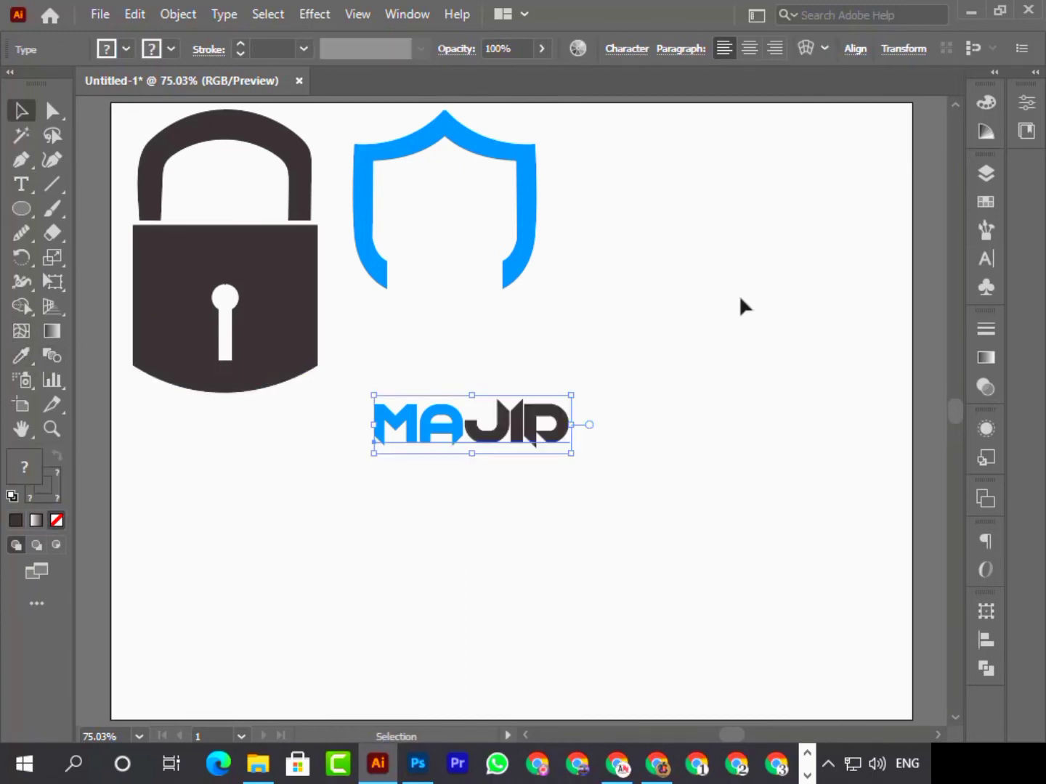
click(738, 294)
drag(520, 428, 501, 348)
Add a second text line reading Sicherheitsdienst below the MAJID text and enlarge it.
click(22, 184)
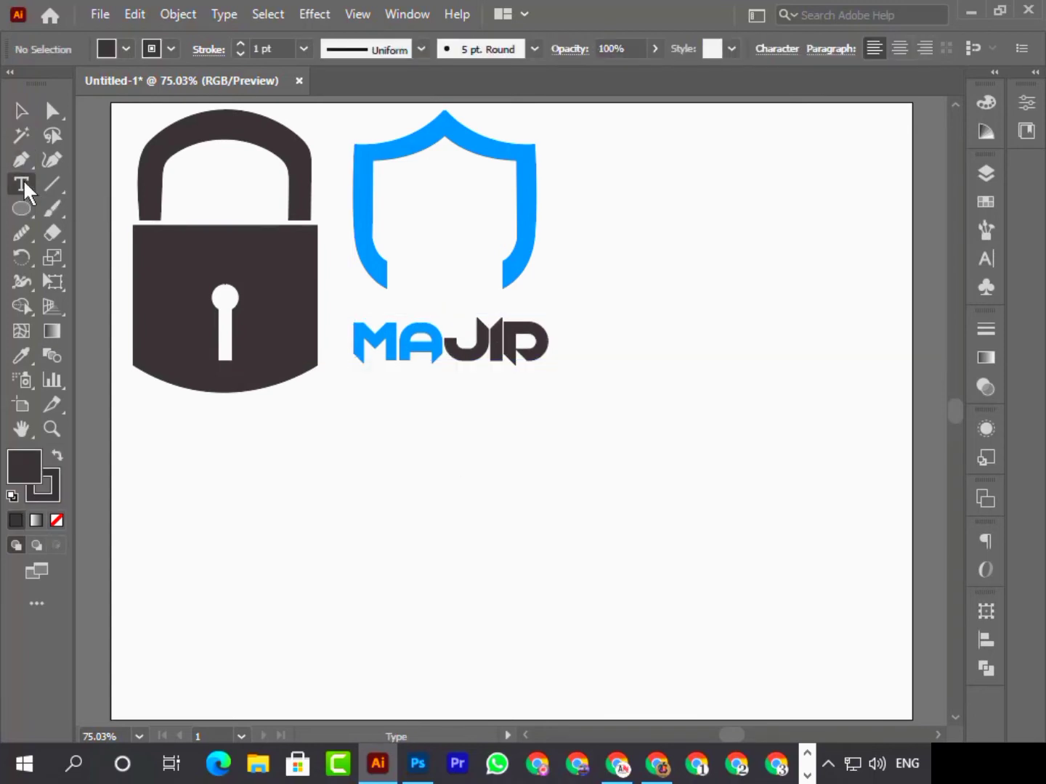
click(479, 461)
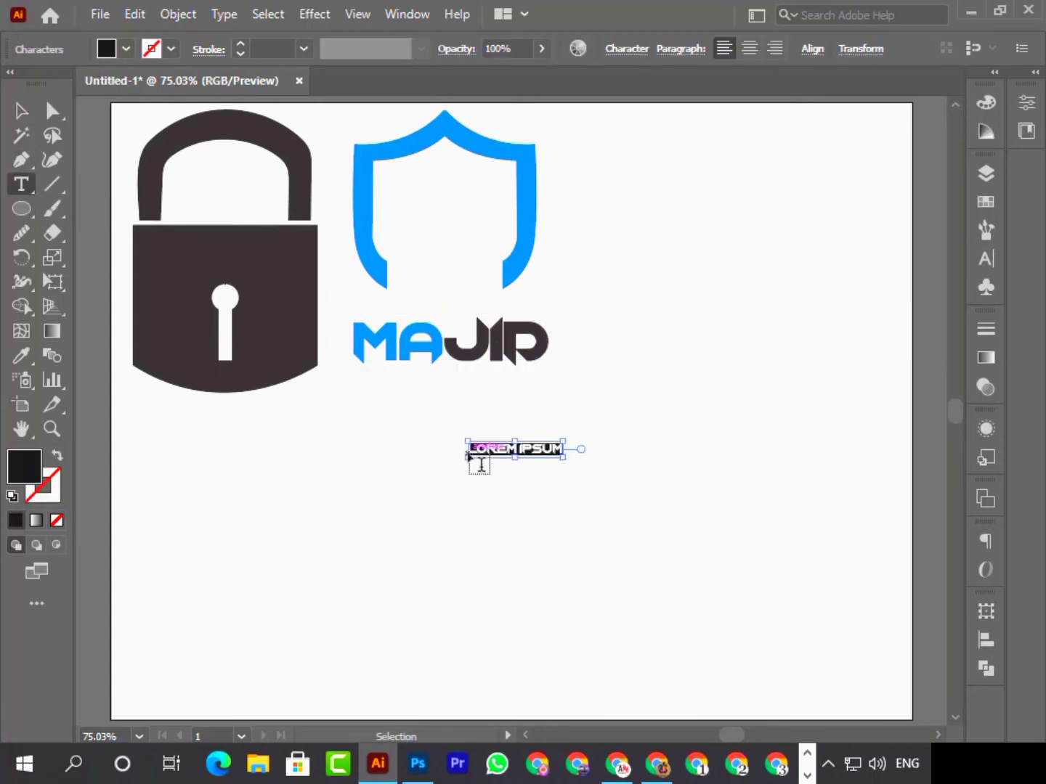
text(SICHERHEITSDIENST)
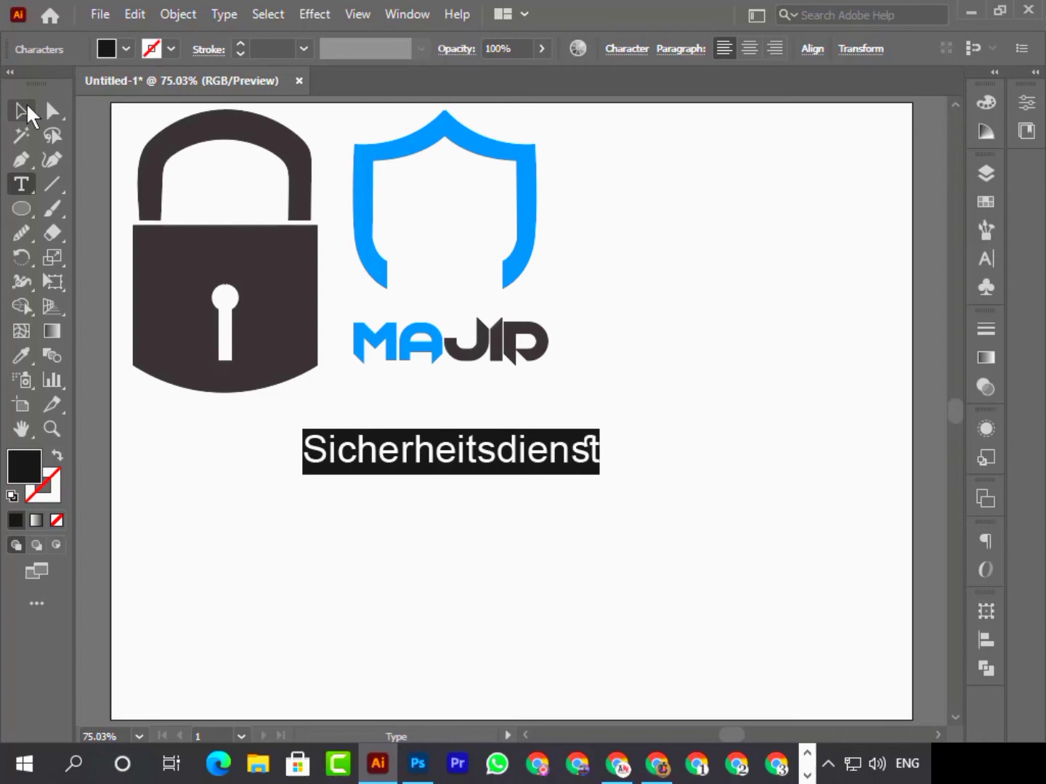
click(26, 108)
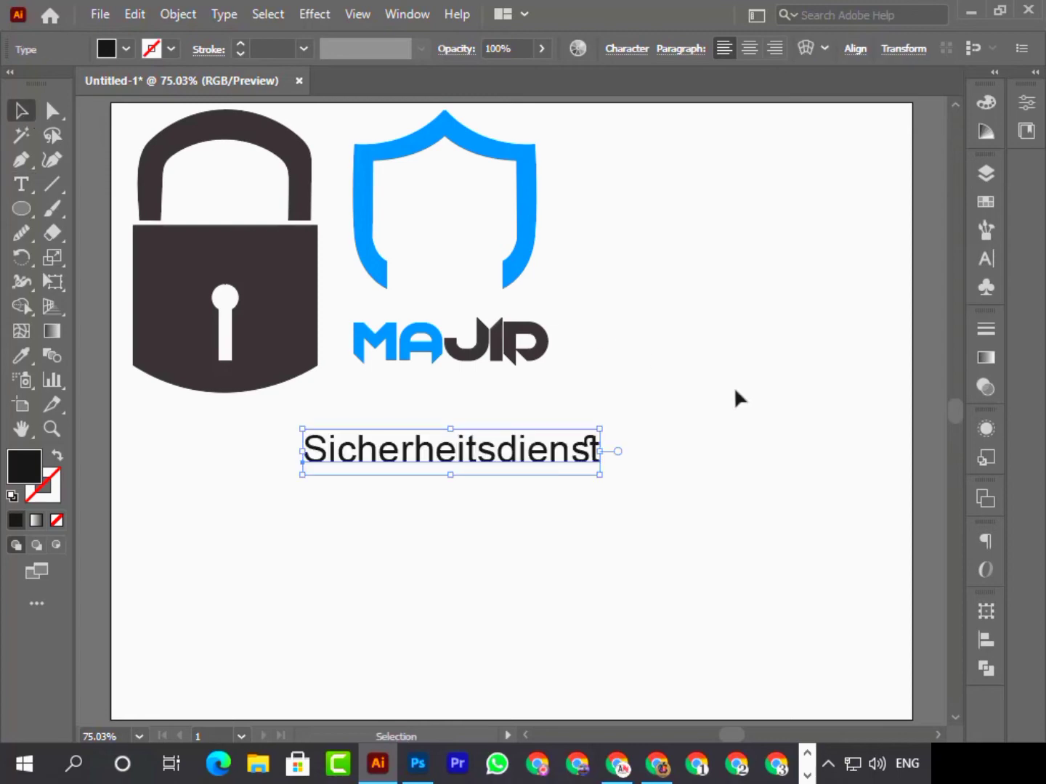
click(735, 386)
Set the font of the Sicherheitsdienst text to Bahnschrift.
double_click(553, 457)
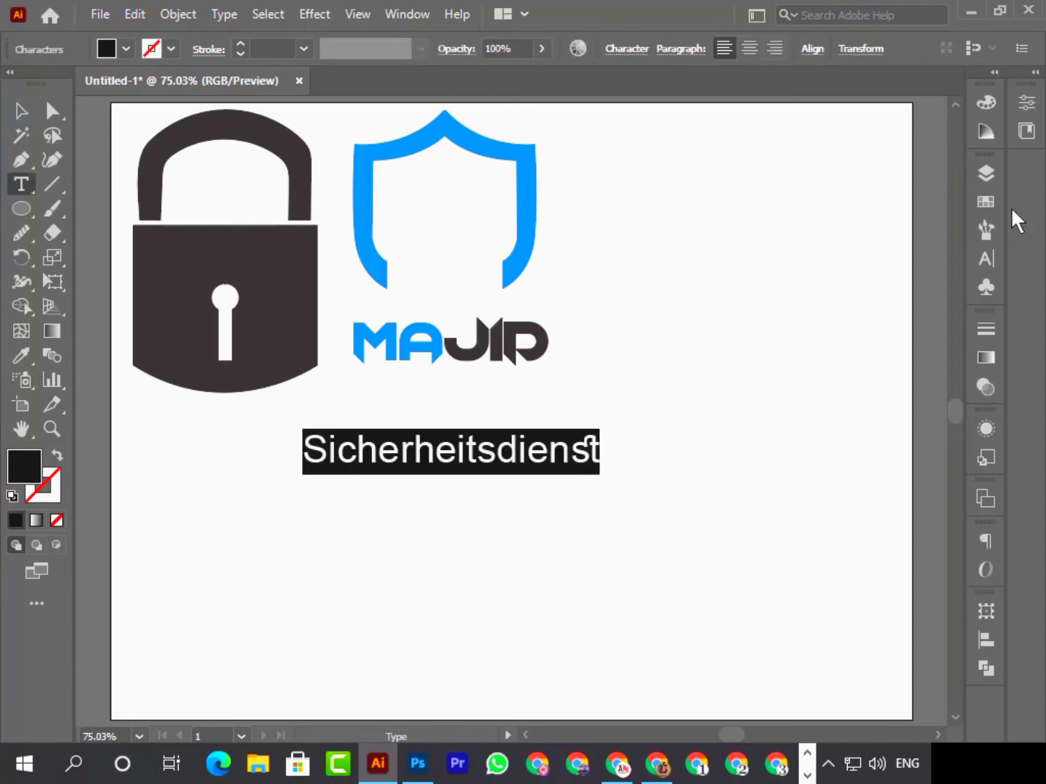
click(983, 262)
click(951, 192)
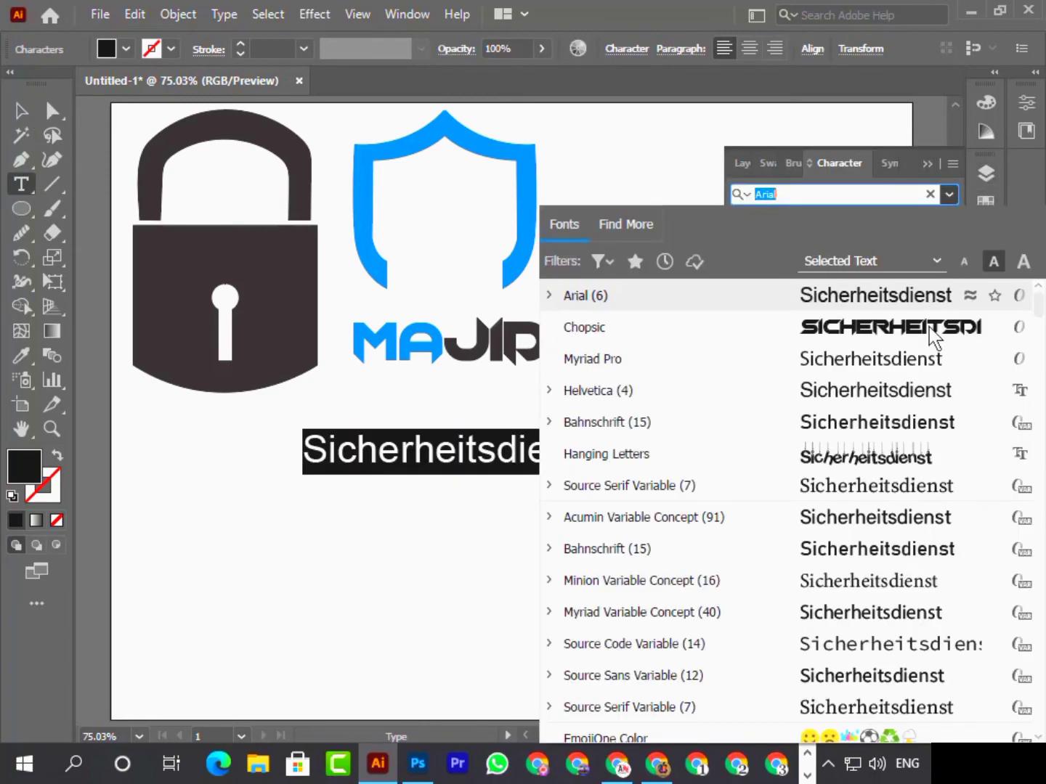
click(911, 428)
click(928, 164)
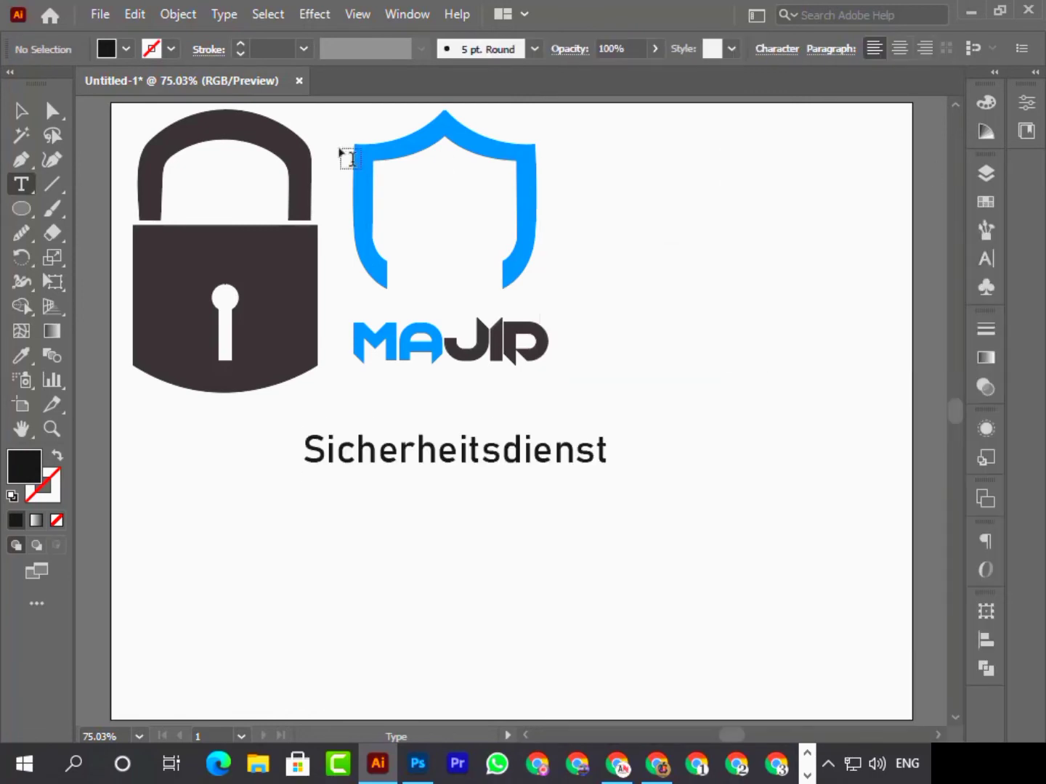
Move the padlock down to the lower part of the artboard and ungroup it.
click(20, 113)
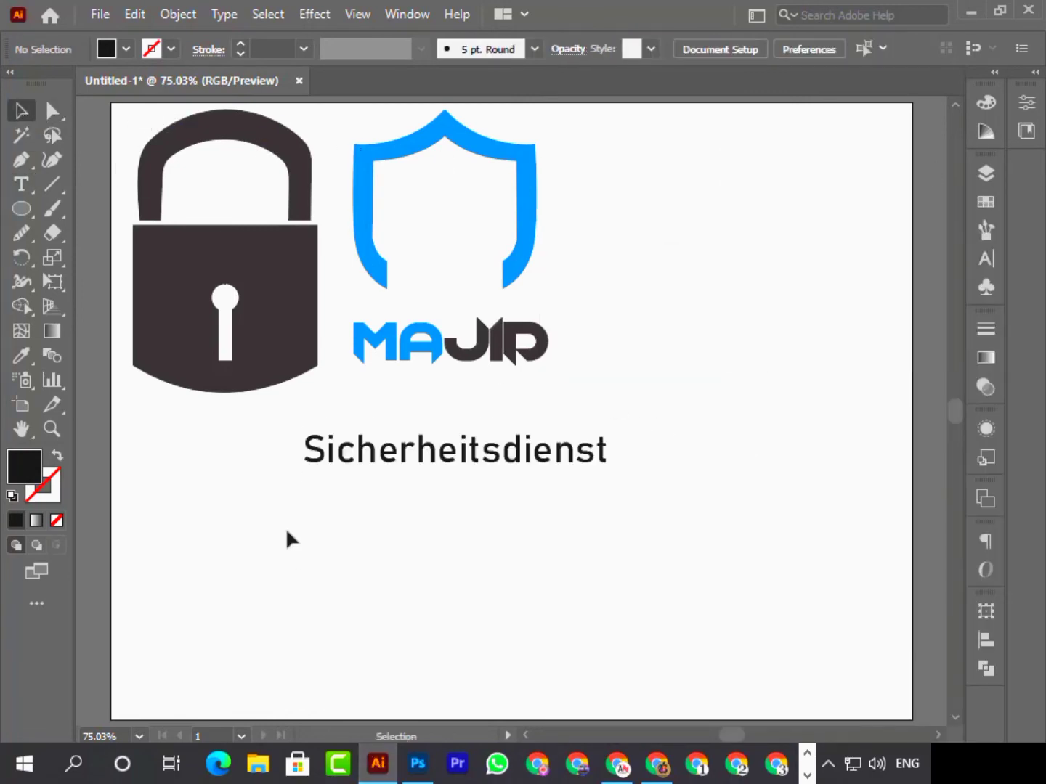
drag(200, 367, 212, 602)
right_click(212, 597)
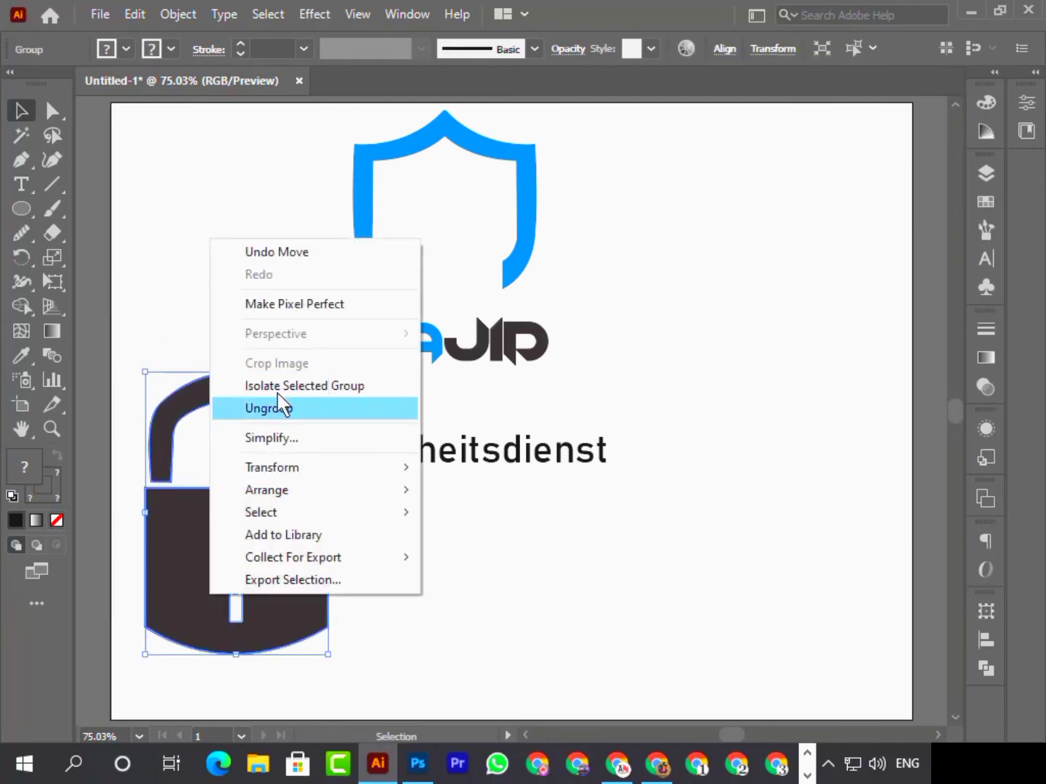
click(283, 409)
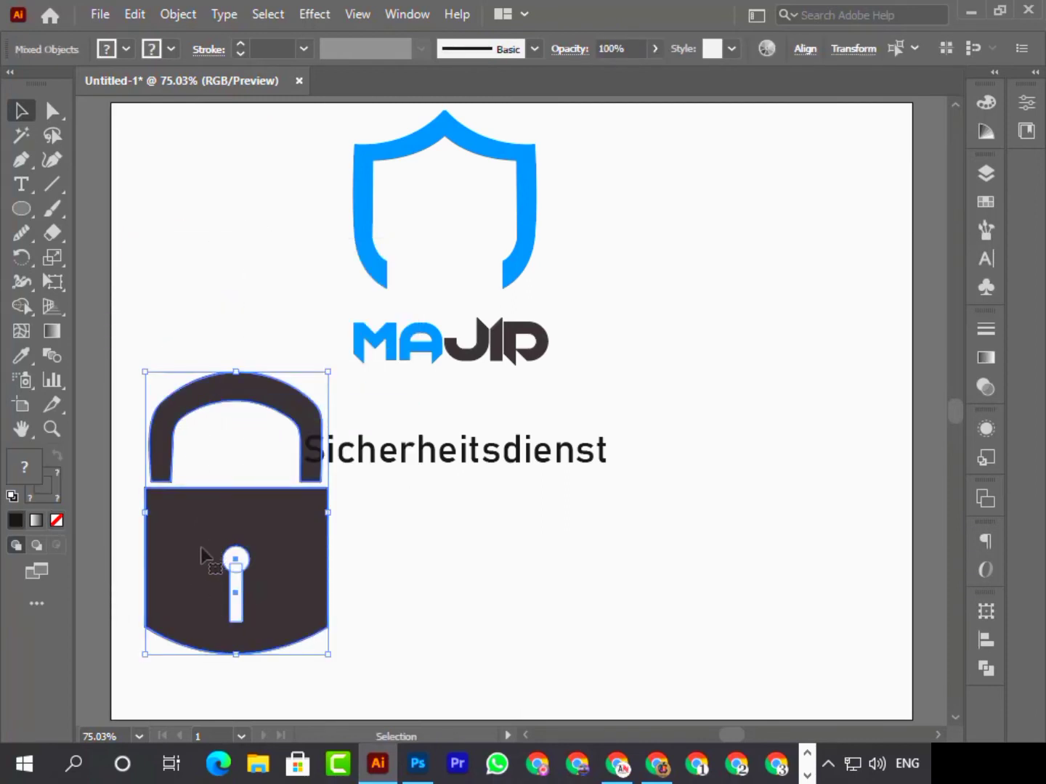
Move the padlock clear of the text and place its body in the Photoshop document, enlarged at the canvas center.
drag(203, 556, 673, 519)
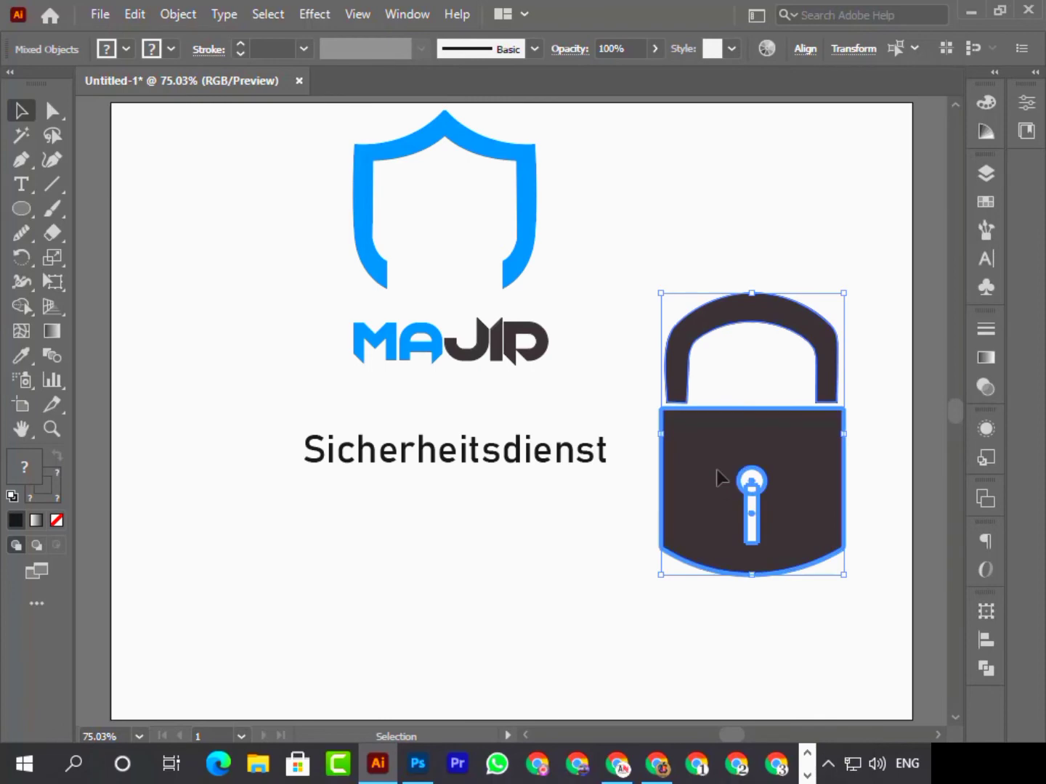
drag(718, 478, 434, 439)
double_click(674, 530)
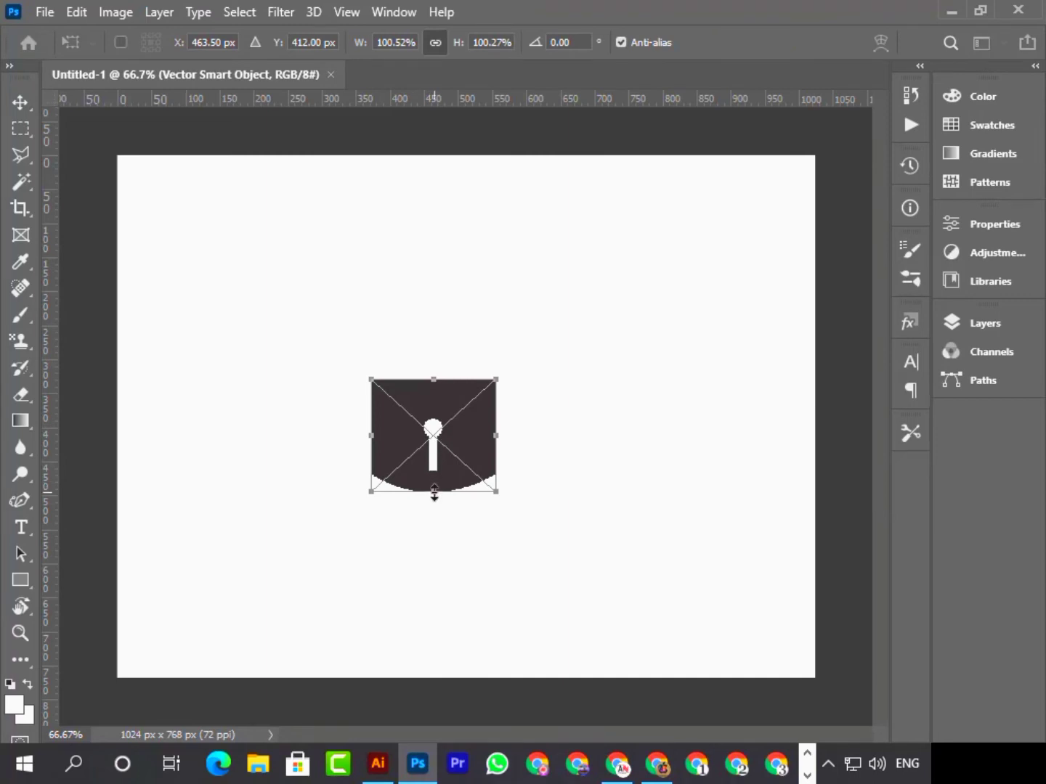
drag(435, 493, 435, 565)
drag(448, 491, 482, 447)
key(Return)
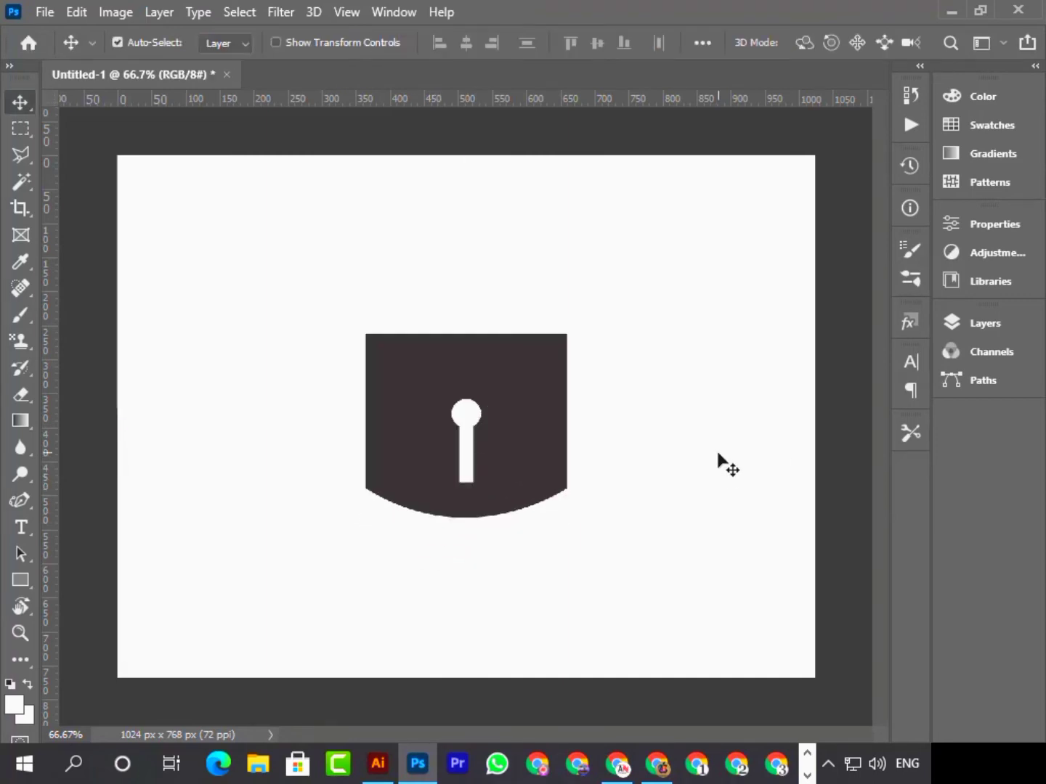
Place the padlock shackle from Illustrator in the Photoshop document, scaled to about 153% and sitting just above the lock body.
click(377, 763)
click(787, 596)
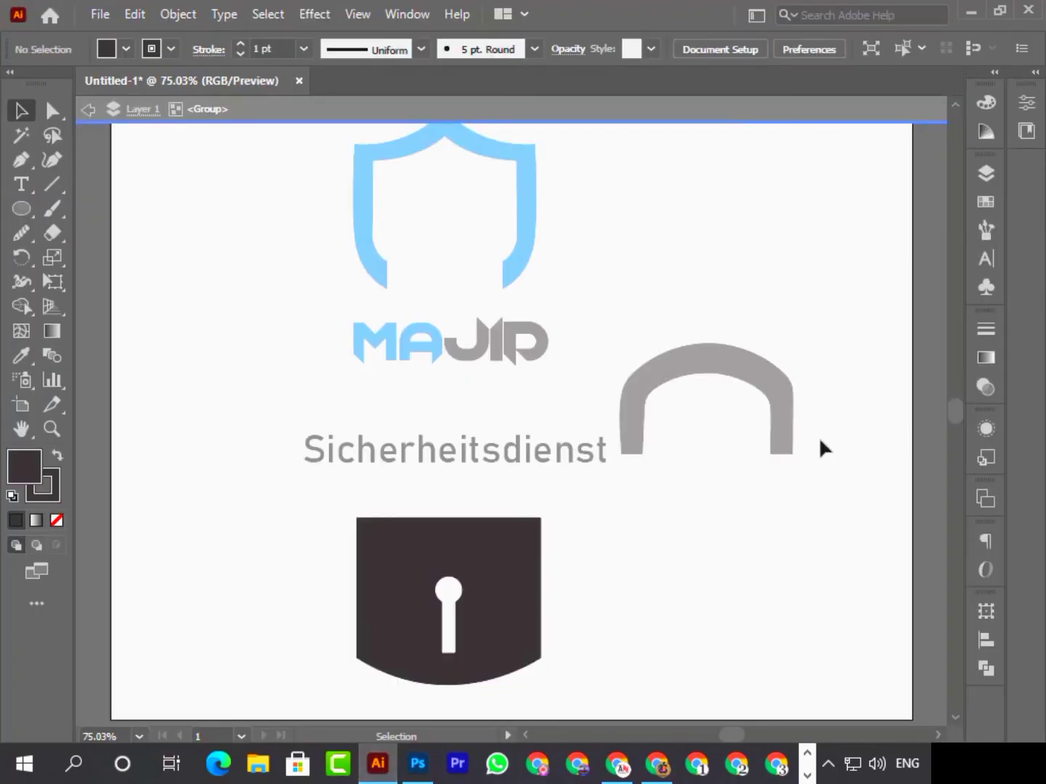
double_click(825, 448)
drag(782, 393, 468, 226)
key(Up)
key(Up)
key(Up)
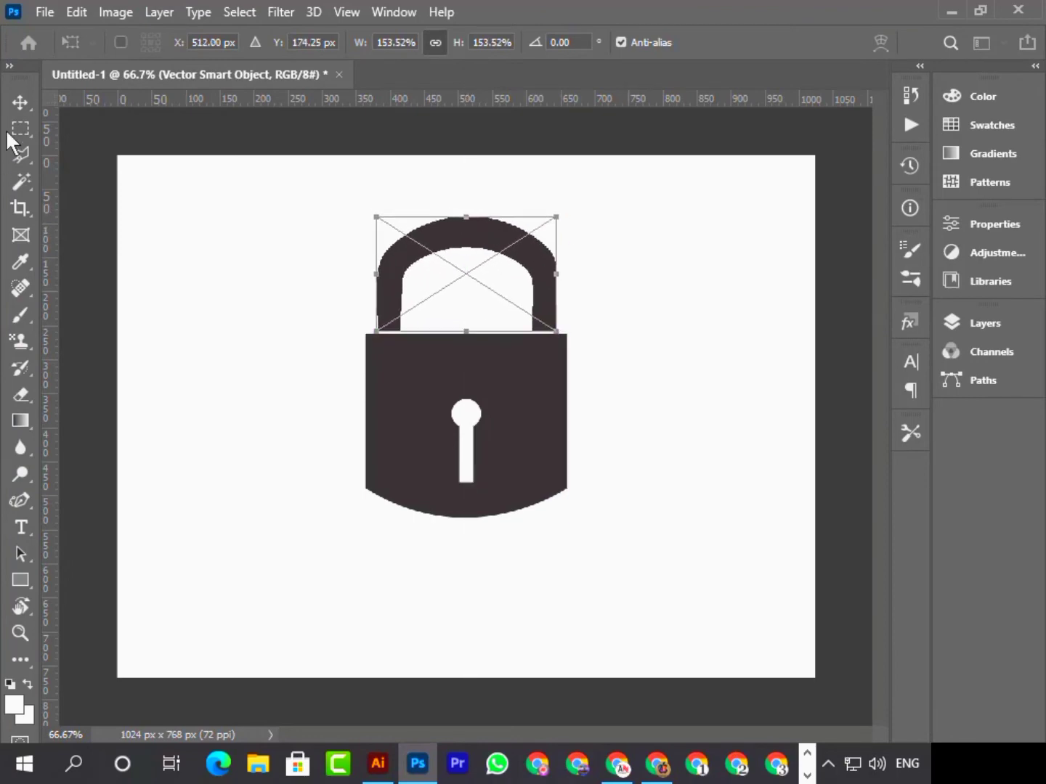
click(20, 102)
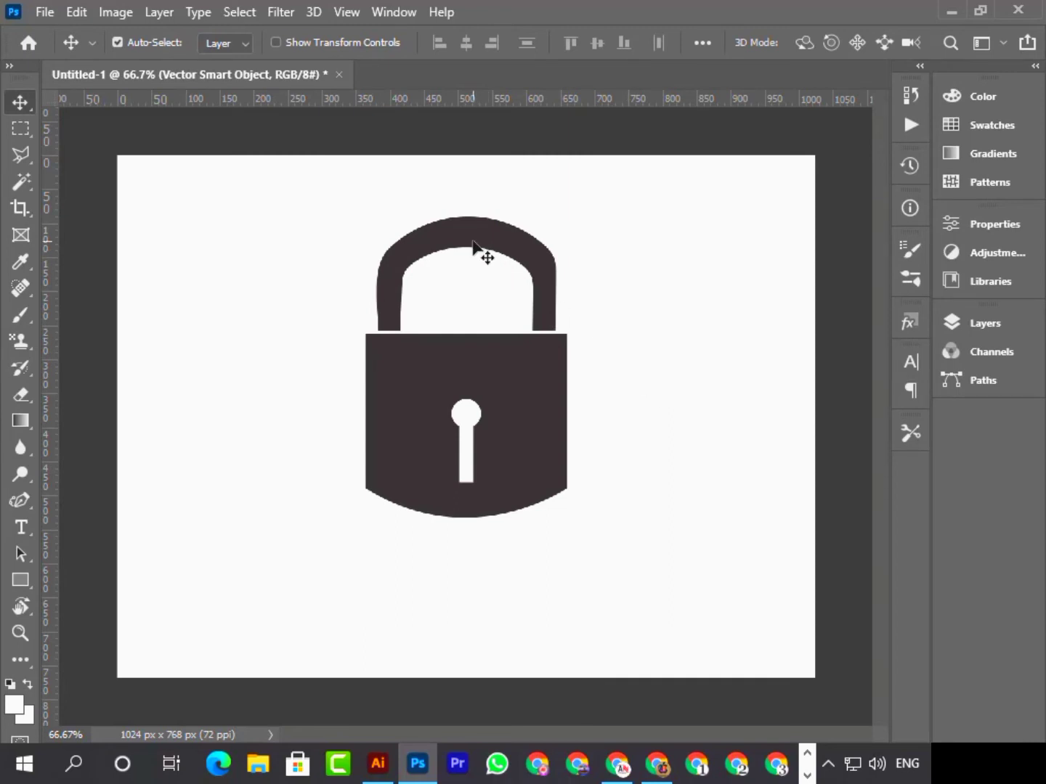
Scale the shackle down slightly so it is narrower than the lock body while staying centered above it.
key(ctrl)
key(ctrl+t)
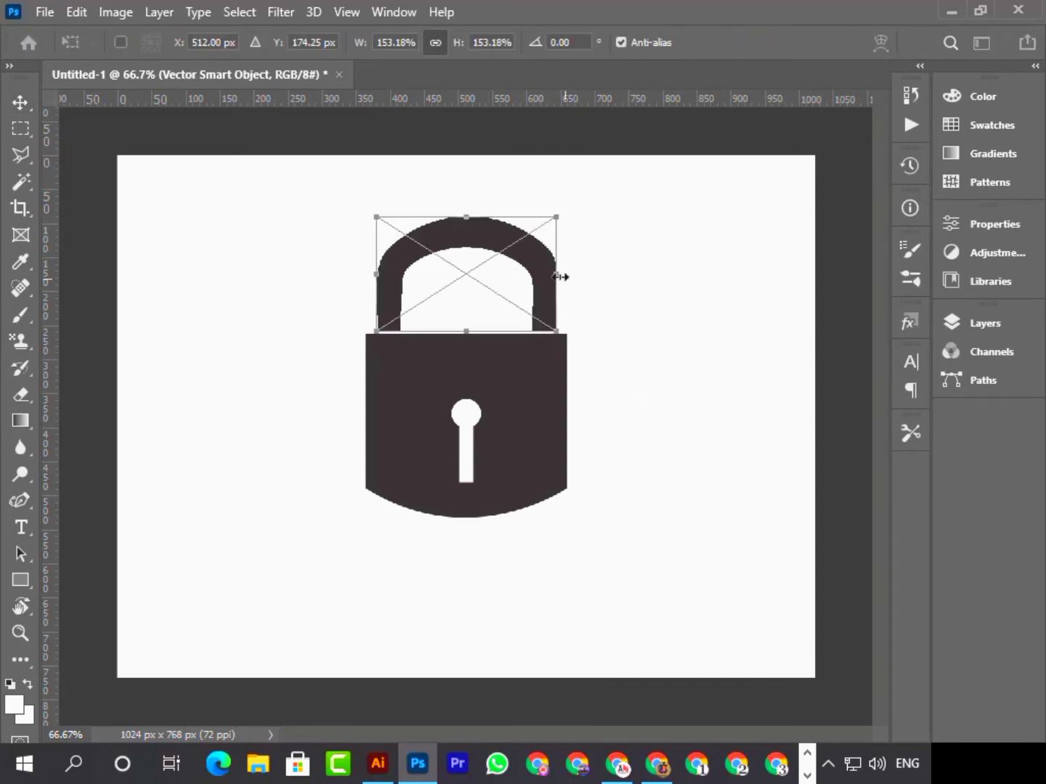
drag(553, 275, 535, 278)
click(24, 102)
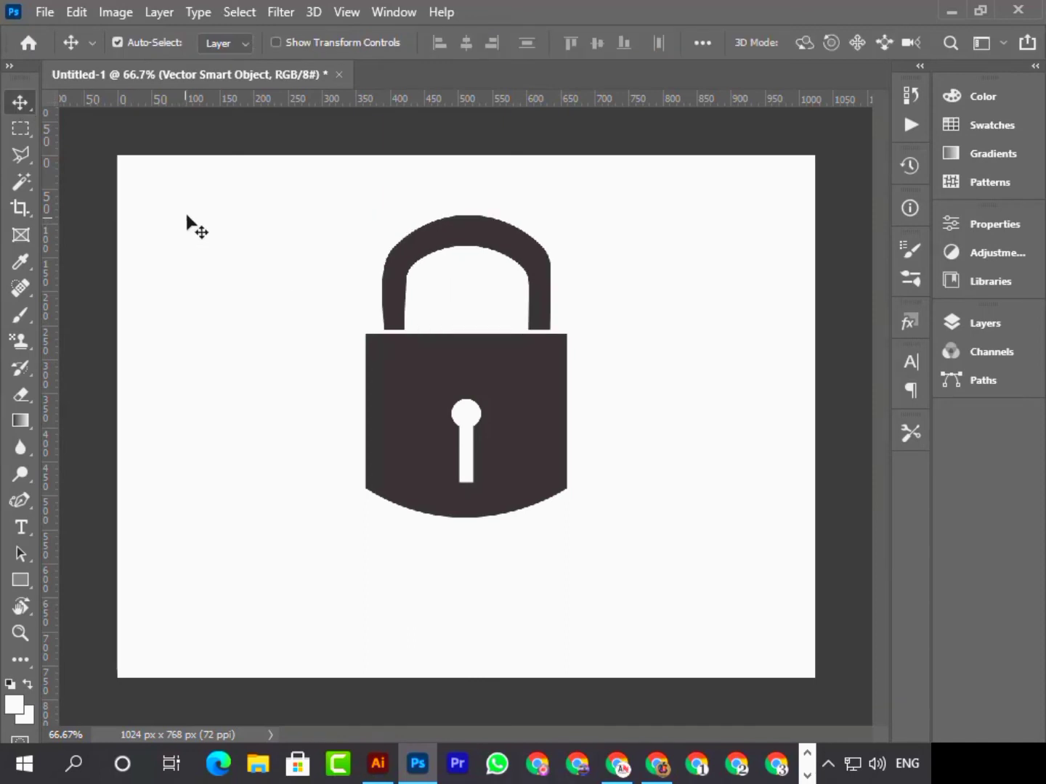
Select the shackle and lock body together and nudge the padlock slightly down the canvas.
drag(188, 216, 641, 508)
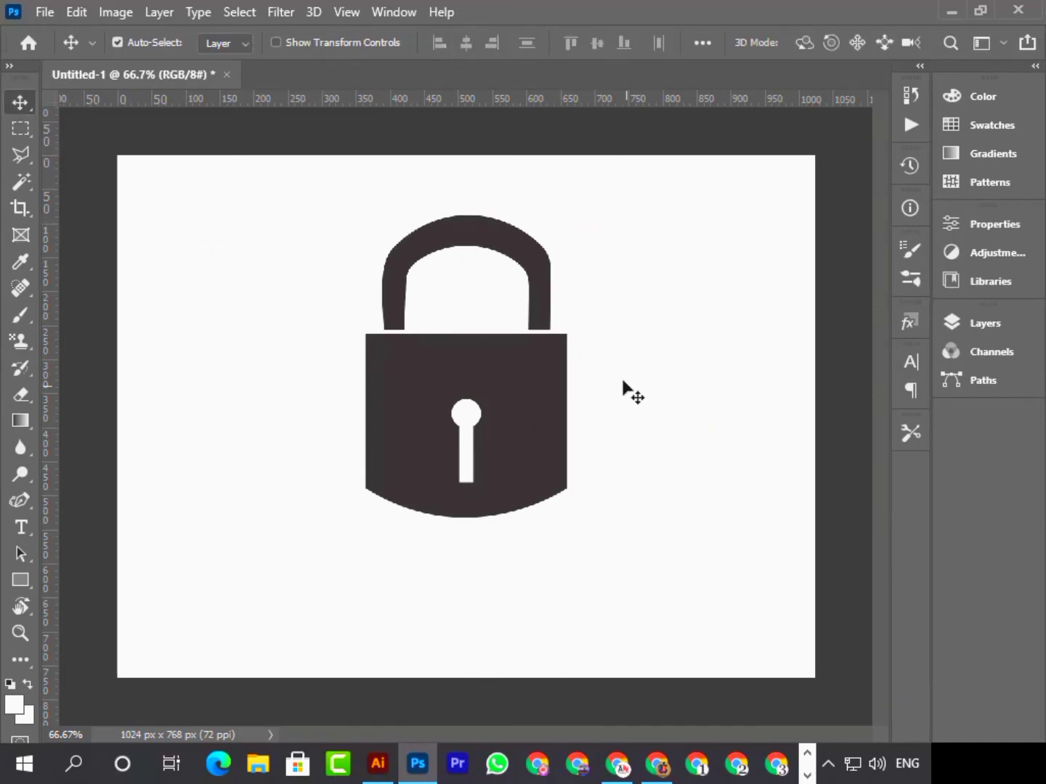
drag(405, 196, 533, 497)
key(Down)
key(Down)
key(Down)
key(Down)
key(Down)
key(Down)
key(Down)
key(Down)
key(Down)
key(Down)
key(Down)
key(Down)
key(Down)
key(Down)
key(Down)
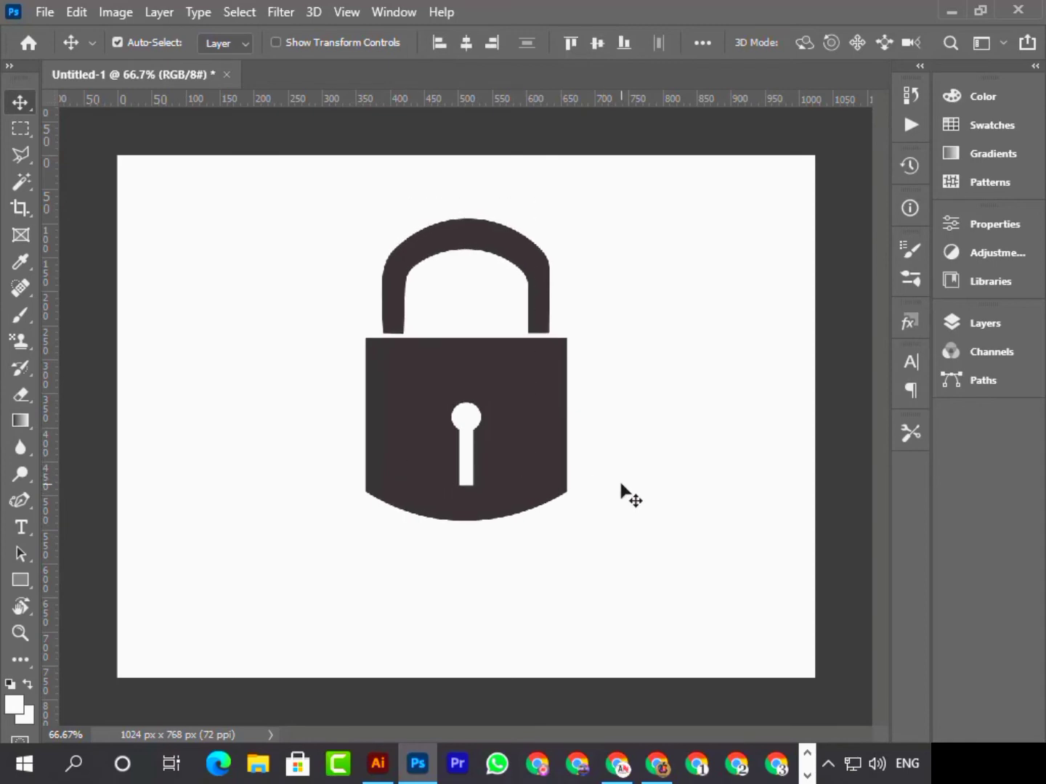
key(Down)
key(Down)
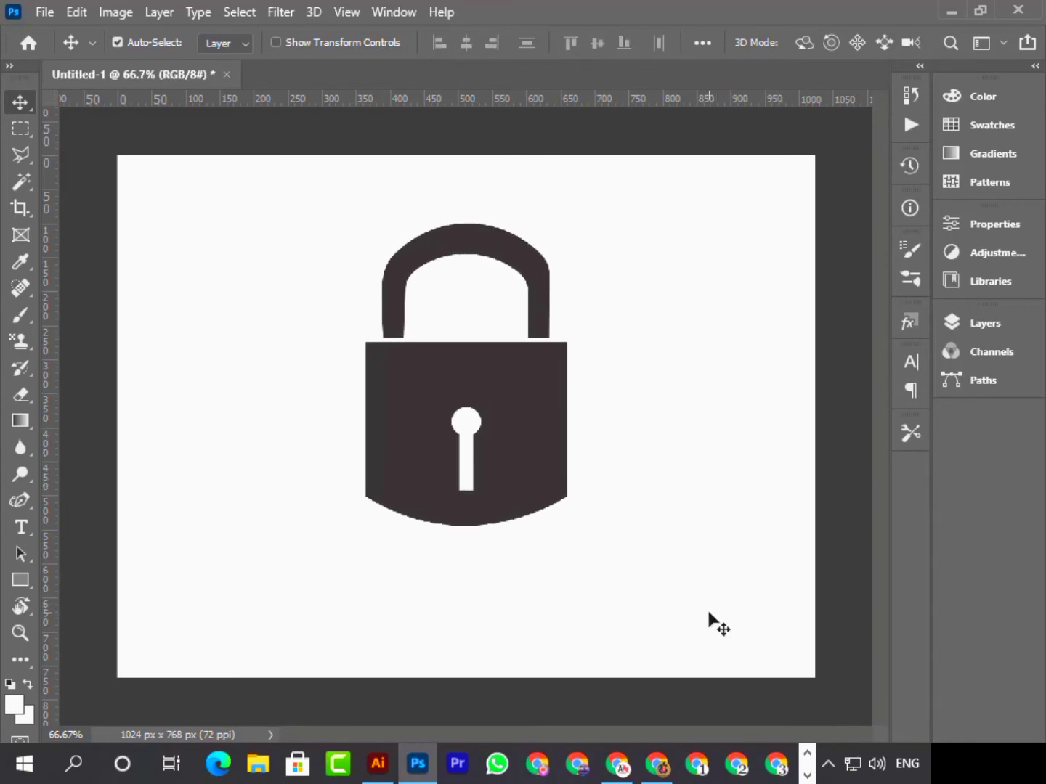
Place the blue shield from Illustrator in the Photoshop document and scale it to about 270% so it surrounds the padlock.
click(378, 763)
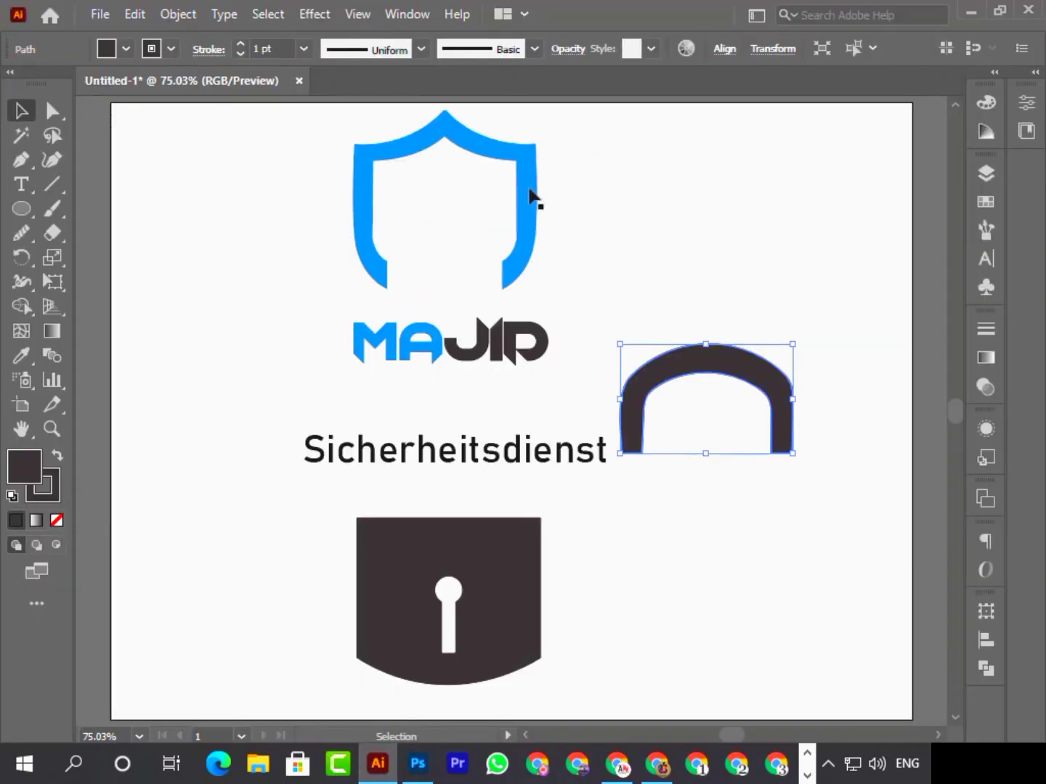
drag(533, 200, 481, 187)
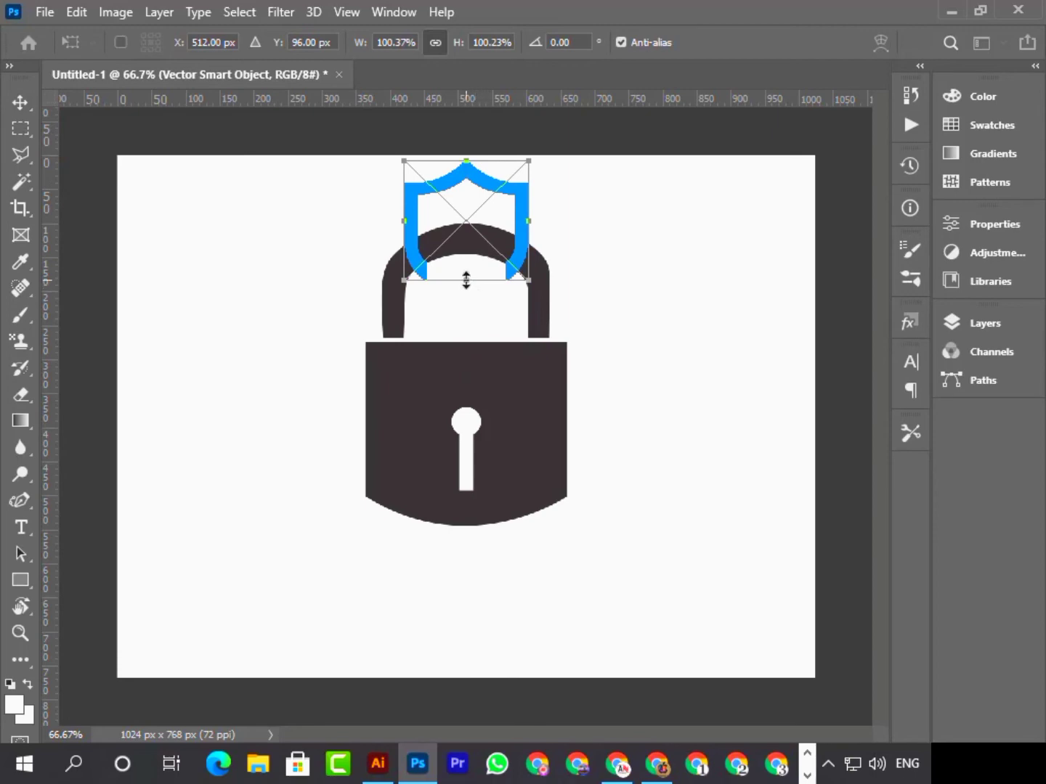
drag(467, 281, 478, 485)
key(Up)
key(Up)
key(Up)
key(Up)
key(Up)
key(Up)
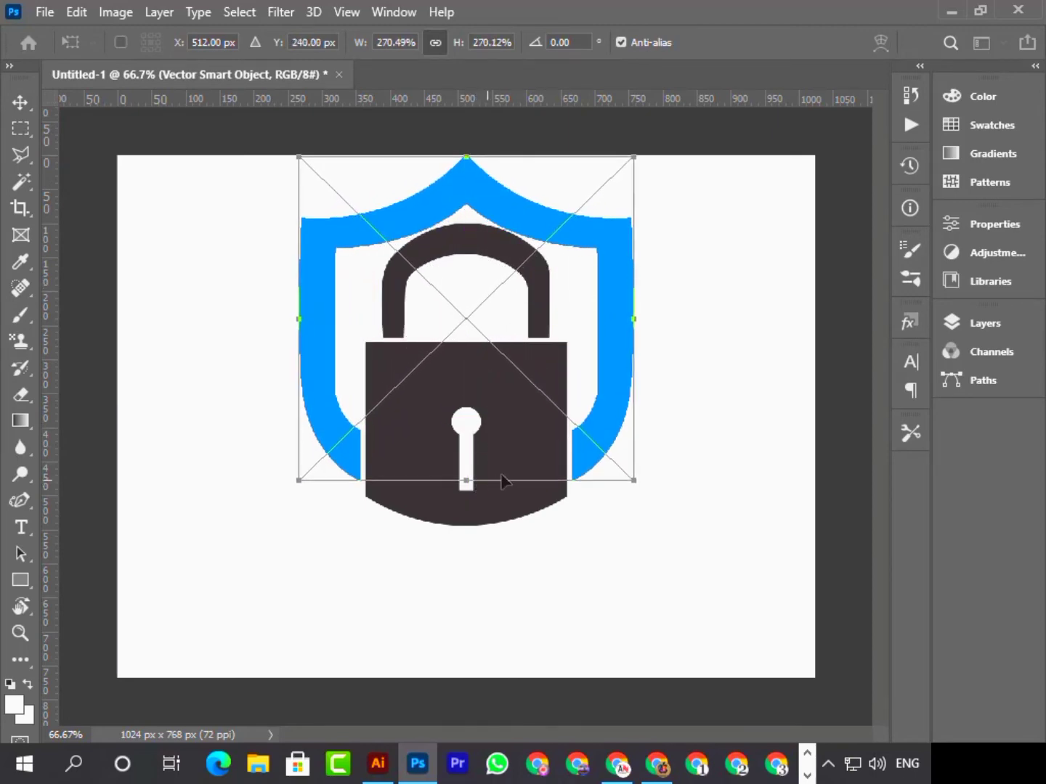
key(Up)
key(Up)
key(Up)
key(Up)
key(Right)
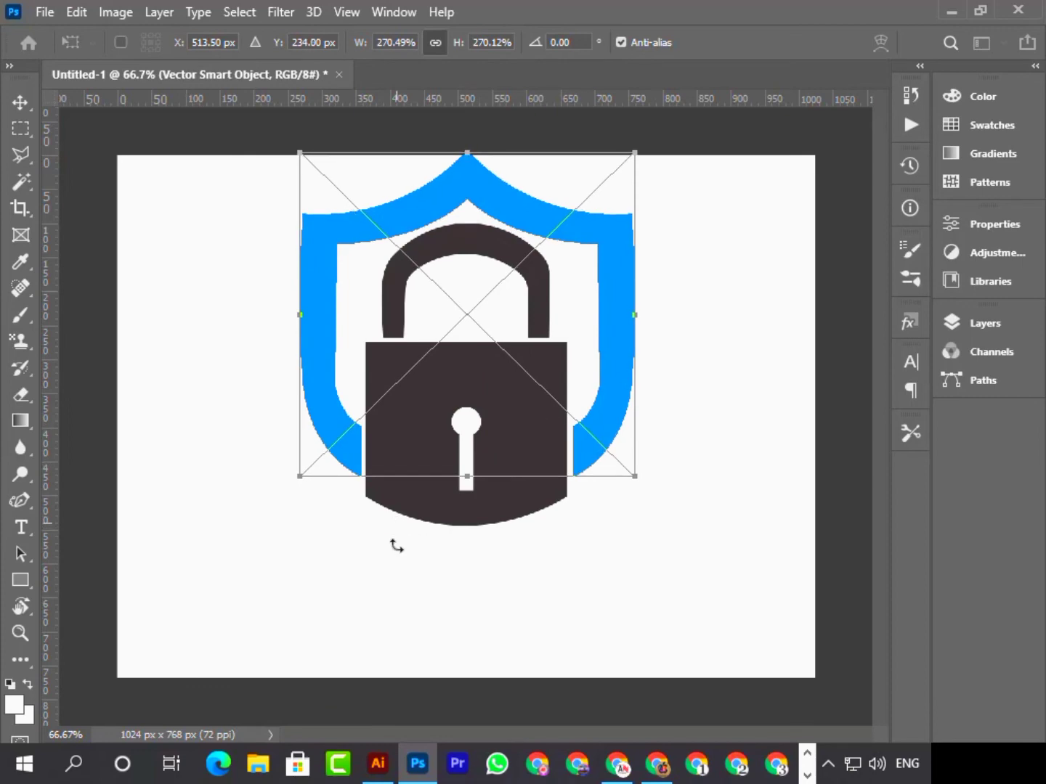
click(19, 101)
Select the shield and padlock together and nudge them down slightly from the canvas's upper edge.
drag(262, 202, 611, 461)
key(Down)
key(Down)
key(Down)
key(Down)
key(Down)
key(Down)
key(Down)
key(Down)
key(Down)
key(Down)
key(Down)
key(Down)
key(Down)
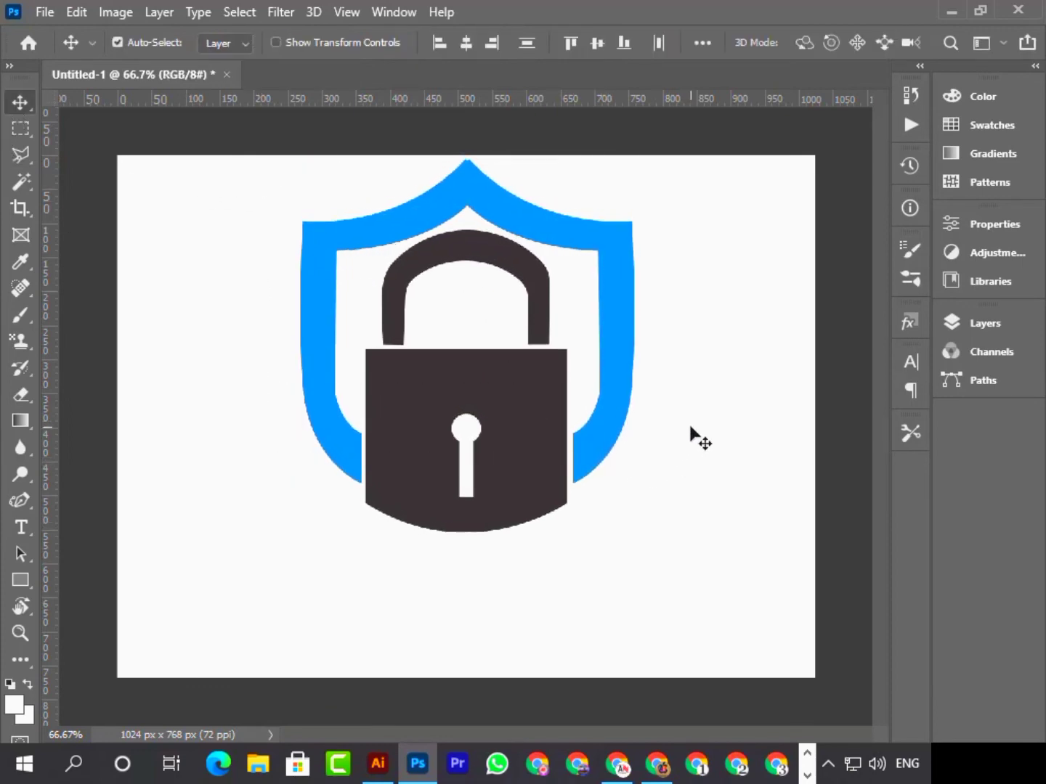
click(691, 427)
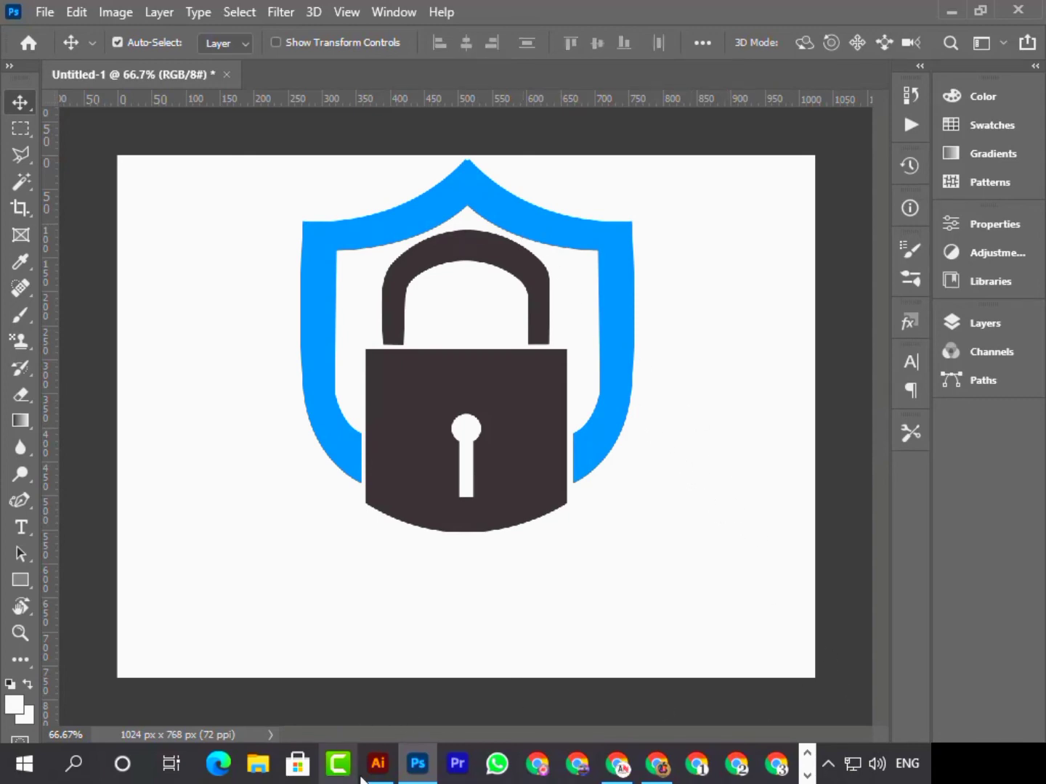
Scale the padlock down inside the shield and move it lower, leaving a gap between the shackle and the shield.
key(alt+Tab)
key(alt+Tab)
click(518, 404)
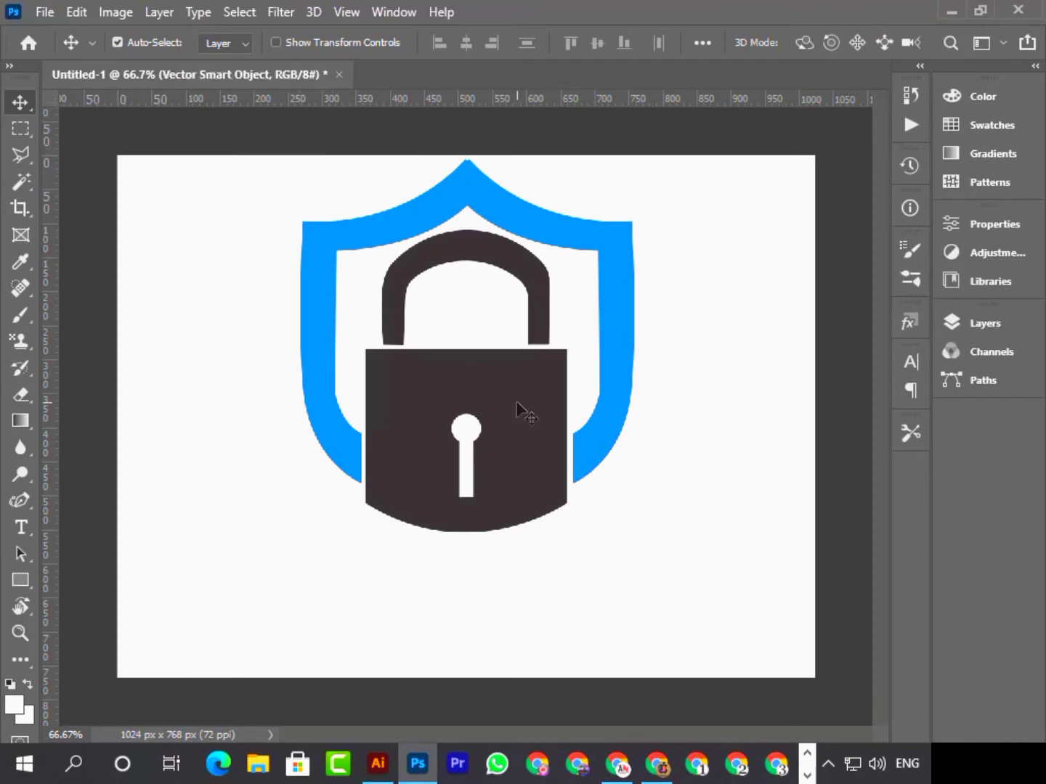
key(ctrl+t)
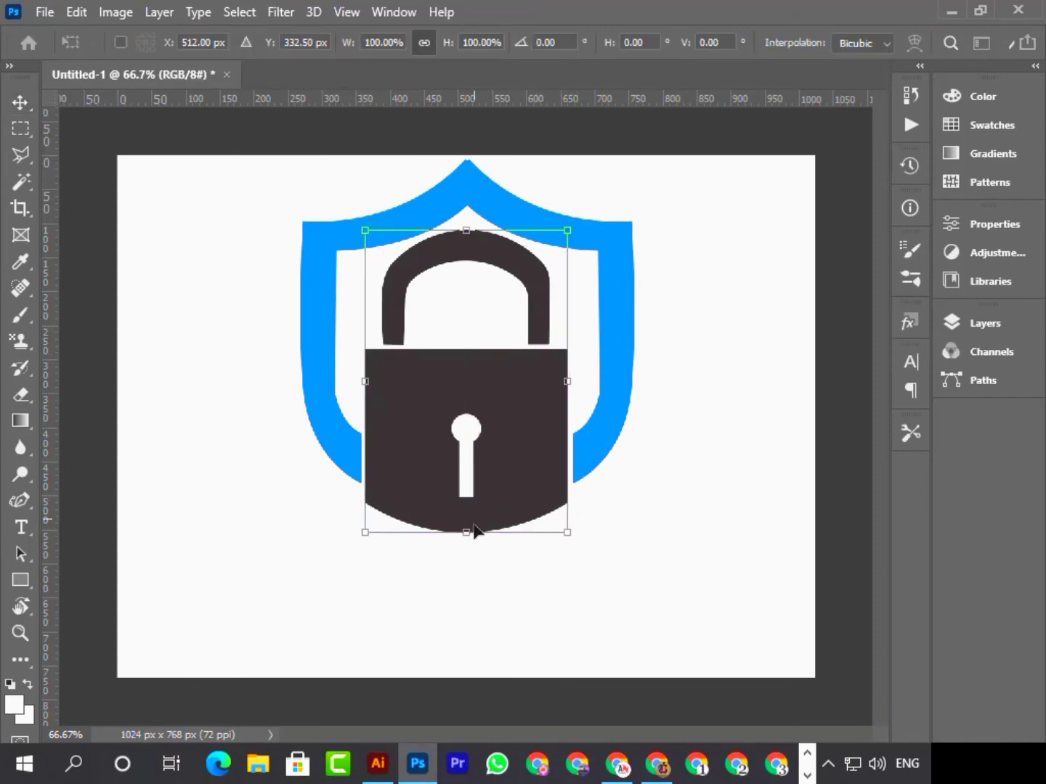
drag(469, 536, 469, 514)
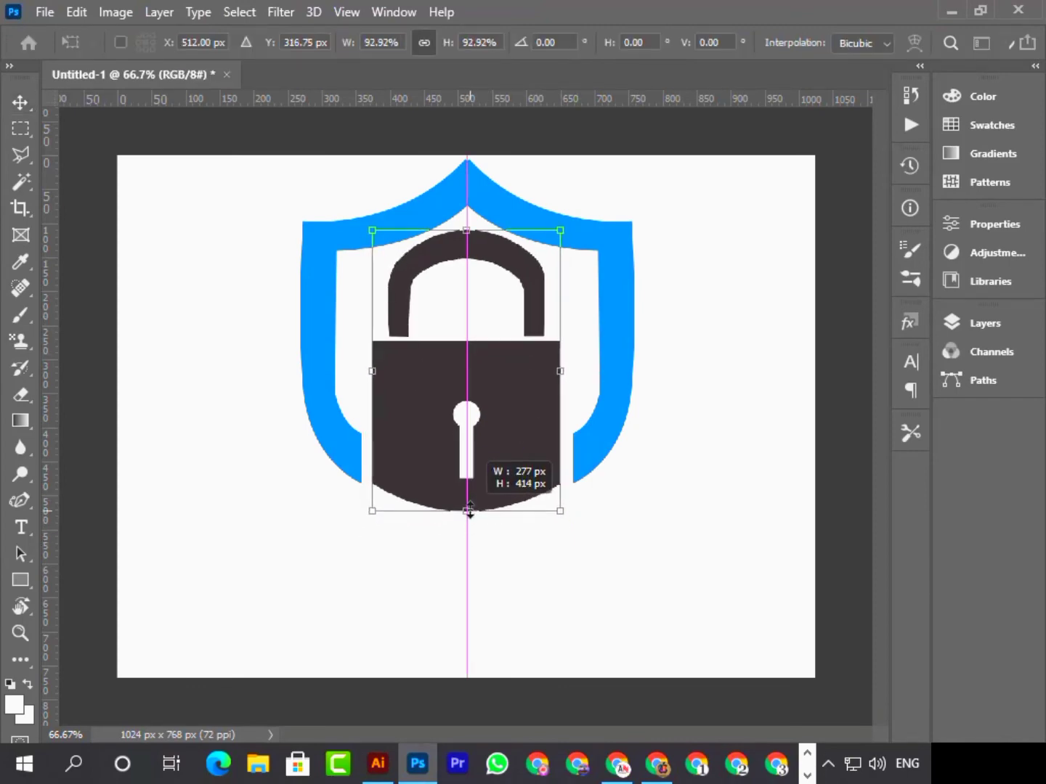
drag(565, 374, 551, 376)
drag(501, 409, 507, 448)
click(20, 102)
Make the shield narrower from both sides so it fits more closely around the padlock.
click(615, 367)
key(ctrl+t)
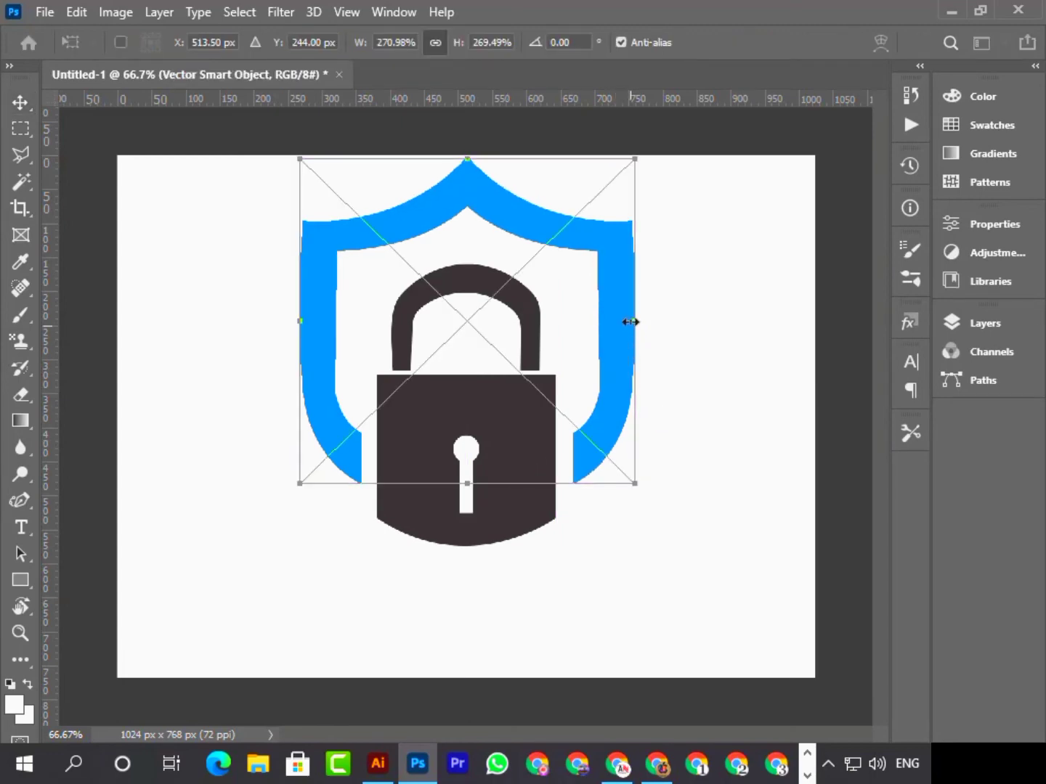
mouse_move(632, 320)
mouse_down()
mouse_move(618, 323)
mouse_move(643, 329)
mouse_move(620, 327)
mouse_up()
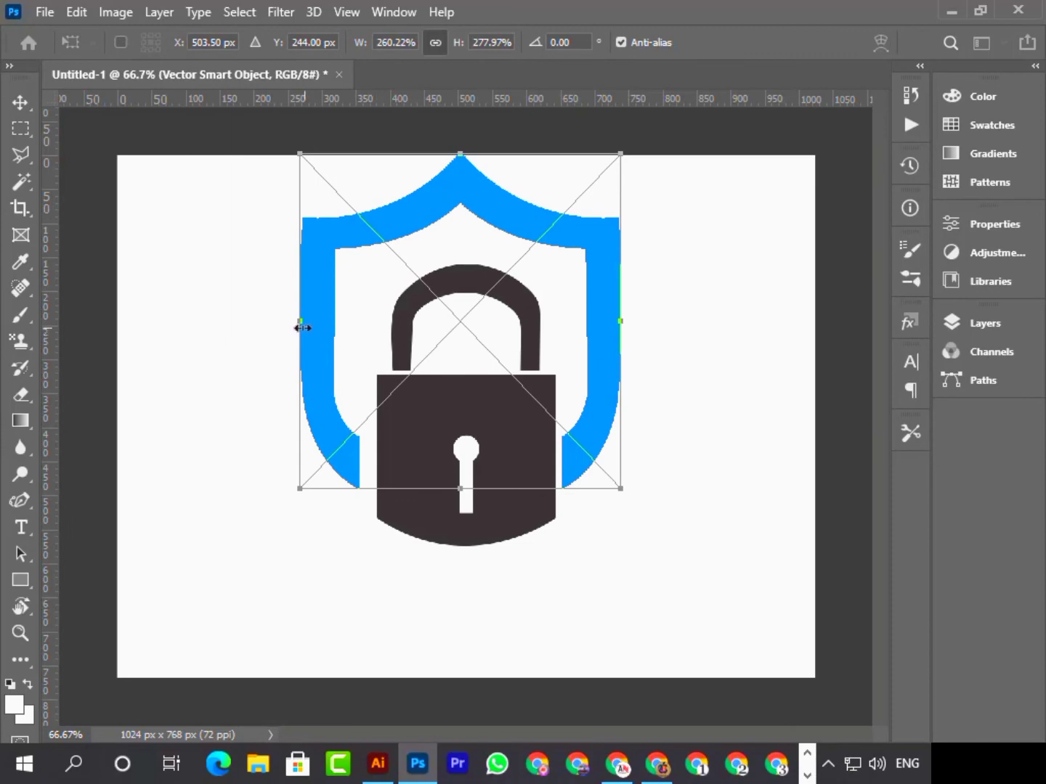
drag(302, 328, 307, 323)
click(20, 103)
Select the shield and padlock and align them by their horizontal centers.
drag(227, 205, 683, 565)
click(461, 47)
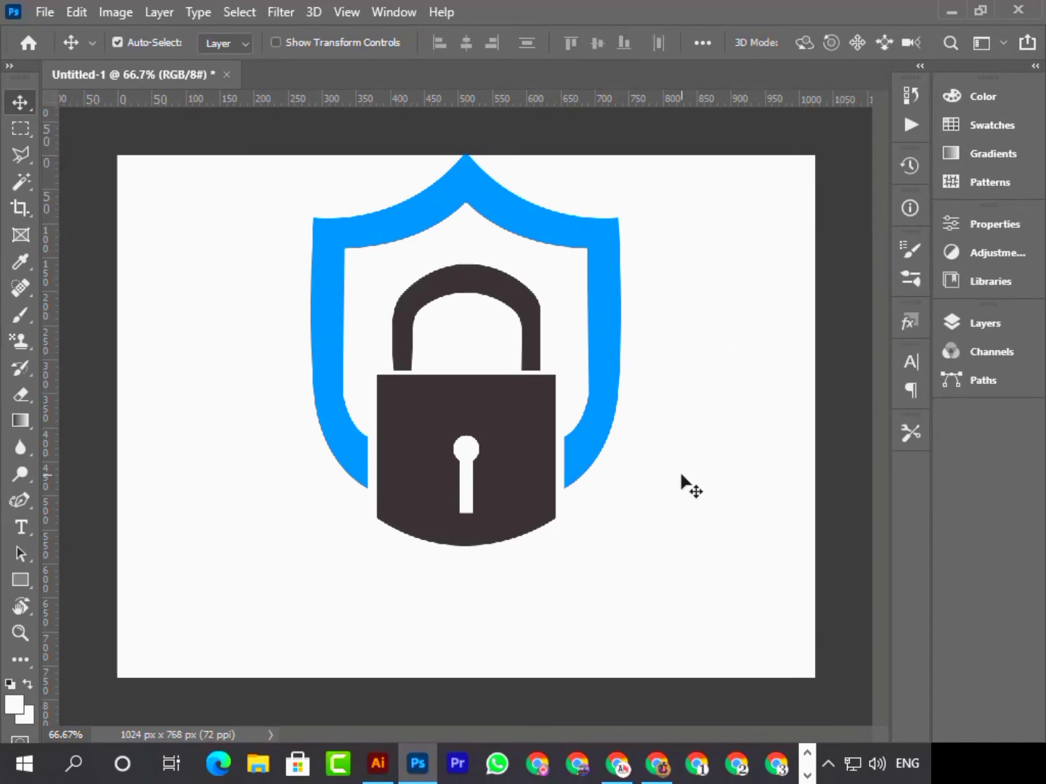
click(377, 761)
click(429, 770)
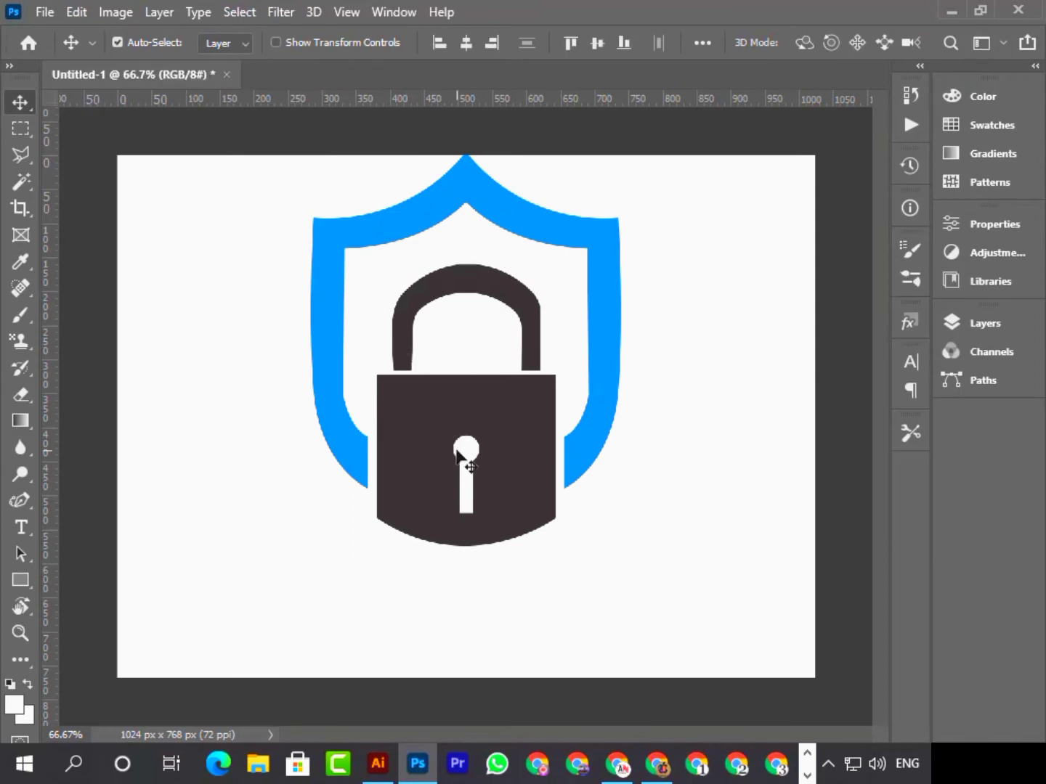
Enlarge the padlock to about 104% and realign it with the shield by horizontal centers.
key(ctrl+t)
drag(467, 551, 469, 564)
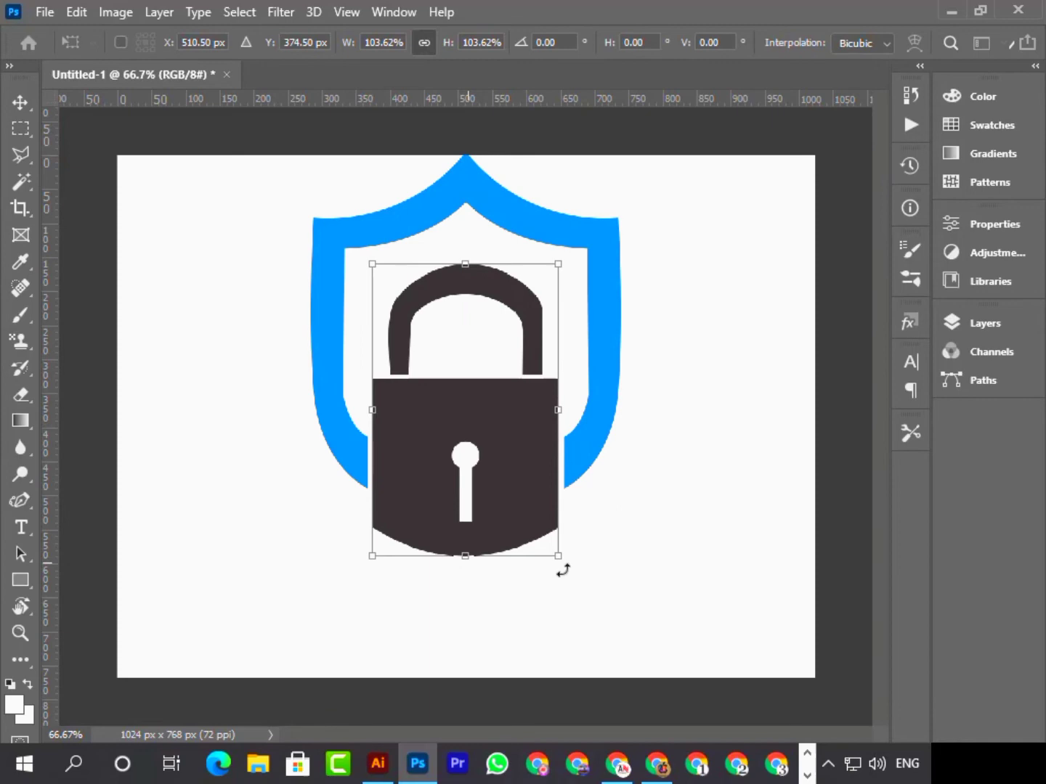
click(21, 102)
drag(192, 156, 672, 517)
click(467, 42)
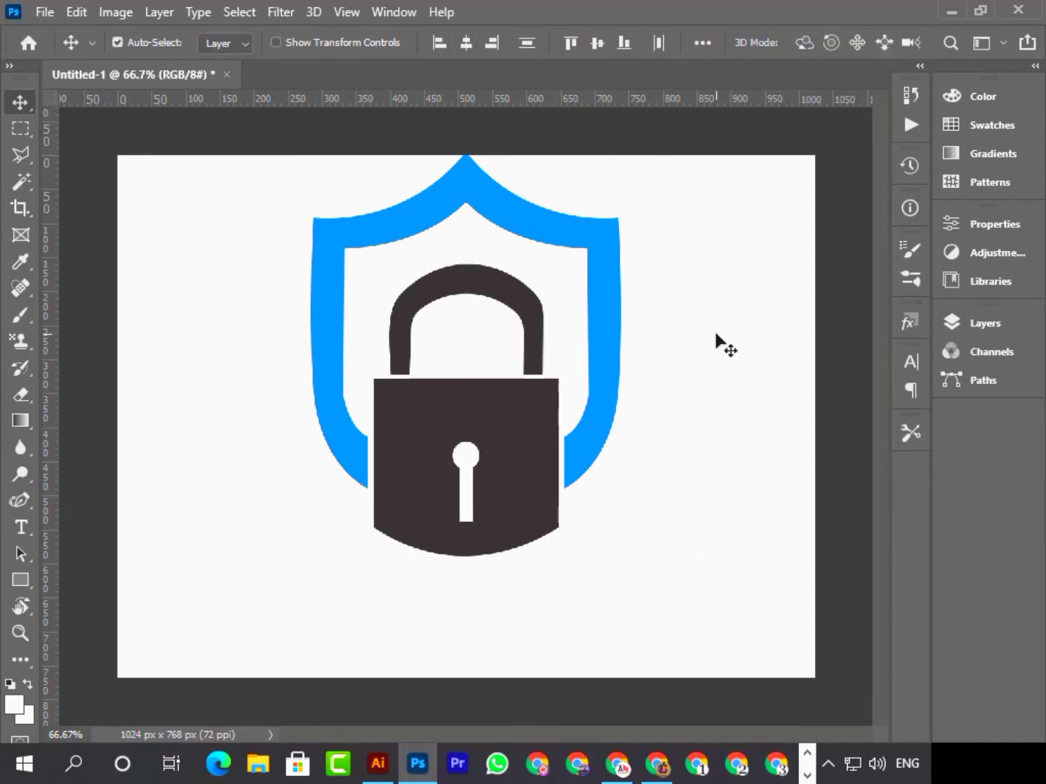
Nudge the shield and padlock together a few pixels down the canvas.
drag(290, 171, 644, 533)
key(Down)
key(Down)
key(Down)
key(Down)
key(Down)
key(Down)
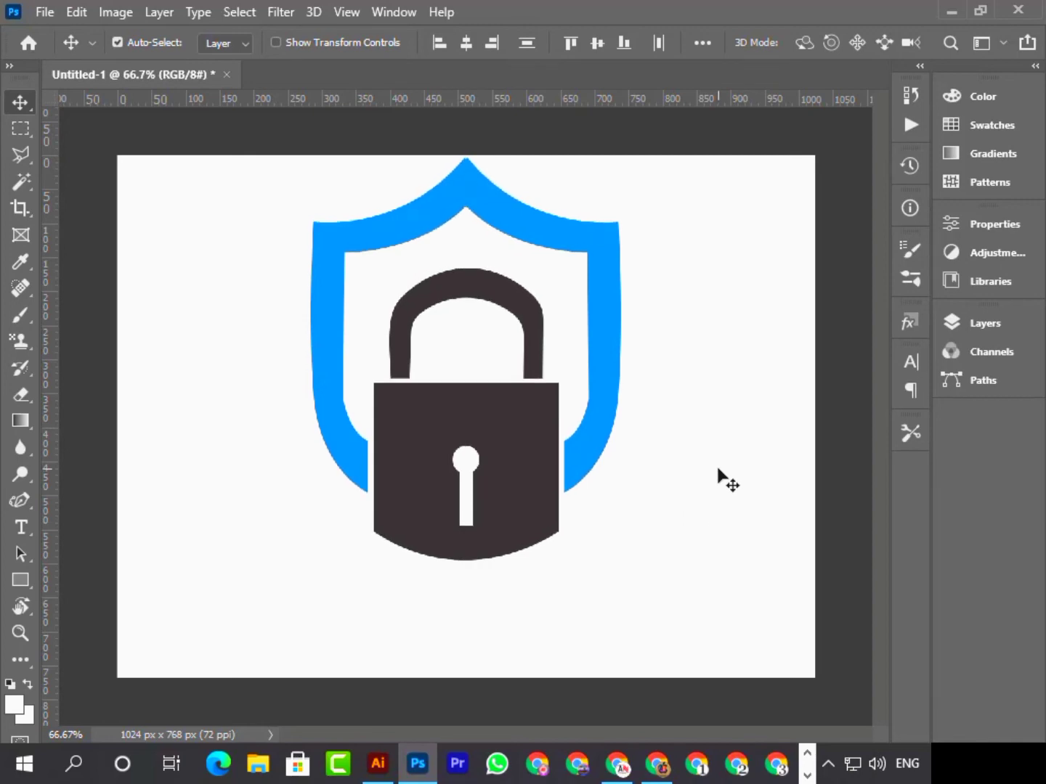
click(726, 479)
Scale the shield and padlock down together to free space below the emblem, and nudge them slightly down.
drag(231, 166, 585, 428)
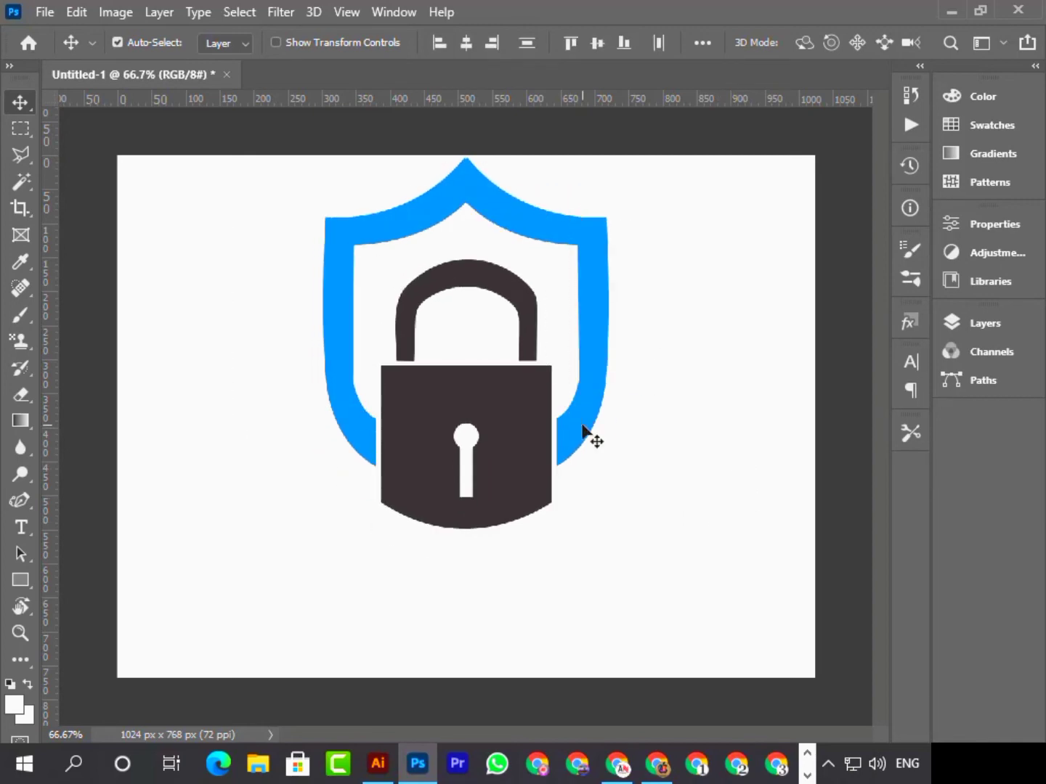
key(Down)
key(Down)
key(Down)
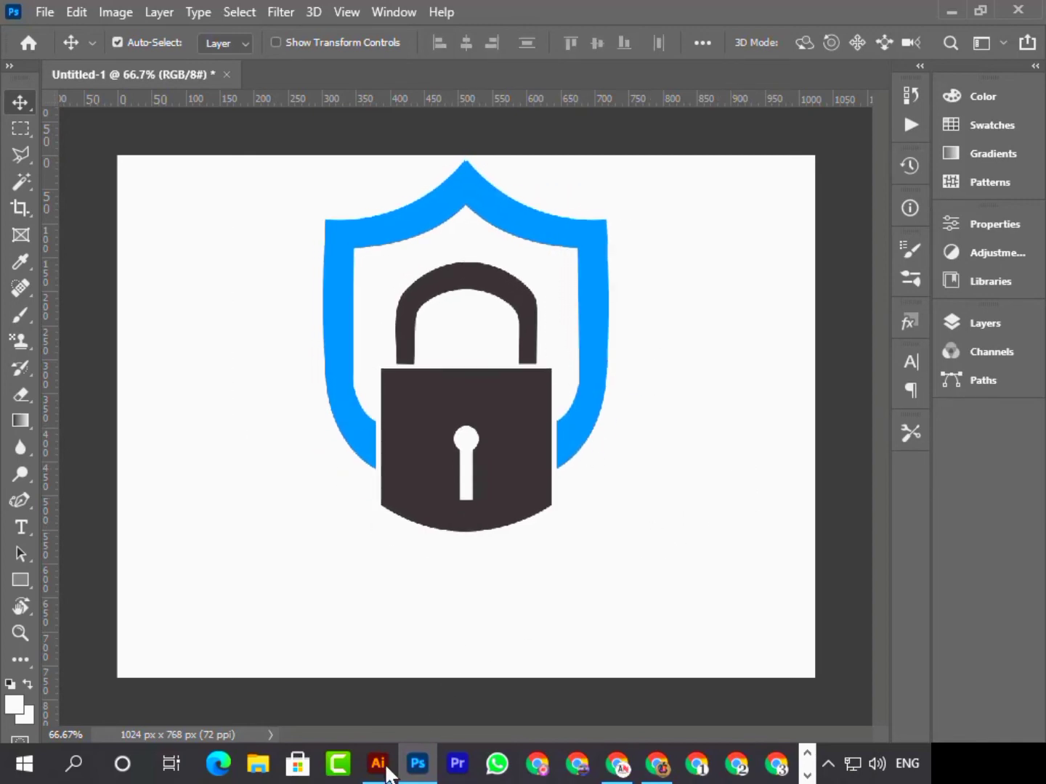
Place the MAJID text from Illustrator directly below the padlock, enlarged to about 184% width and 186% height.
click(385, 768)
drag(528, 362, 463, 580)
key(Up)
key(Up)
key(Up)
key(Up)
key(Up)
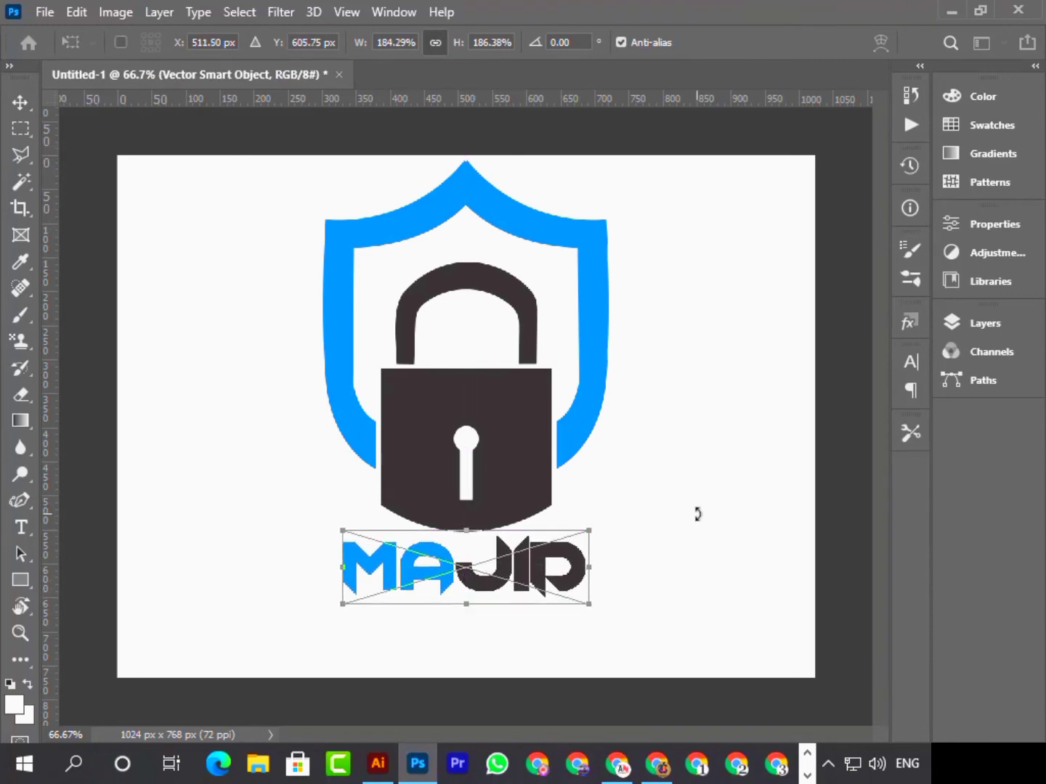
key(Left)
key(Left)
key(Left)
key(Return)
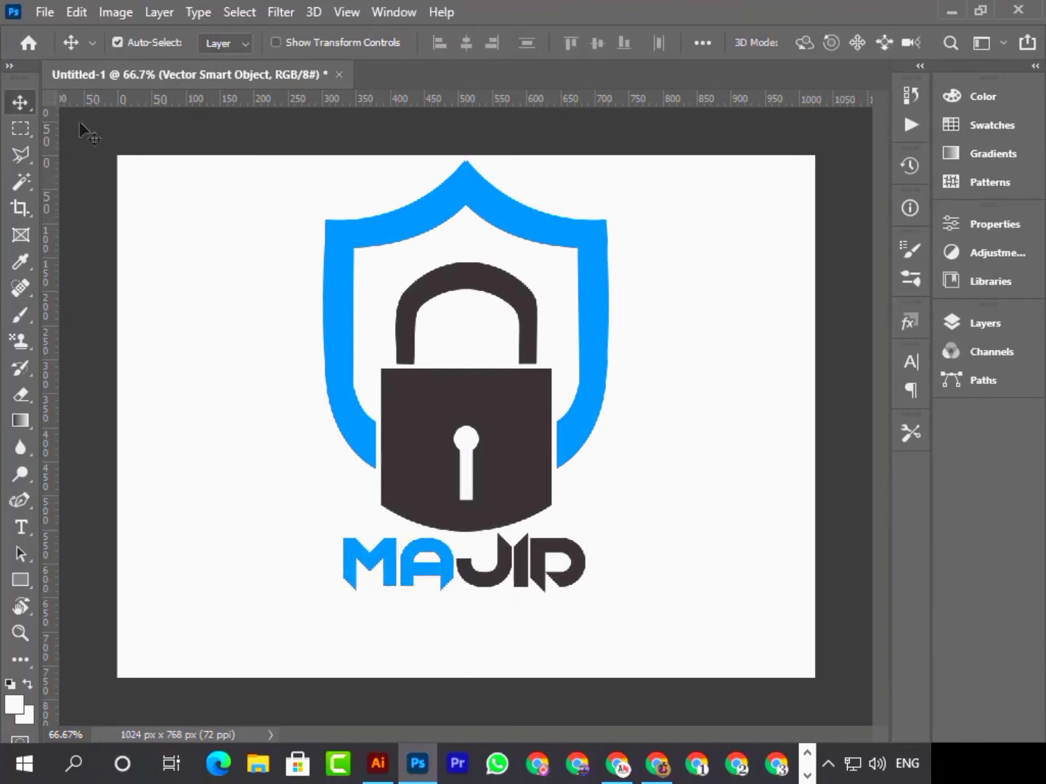
Align the emblem and MAJID text by horizontal centers and fine-tune the text's position beneath the padlock.
drag(127, 159, 640, 544)
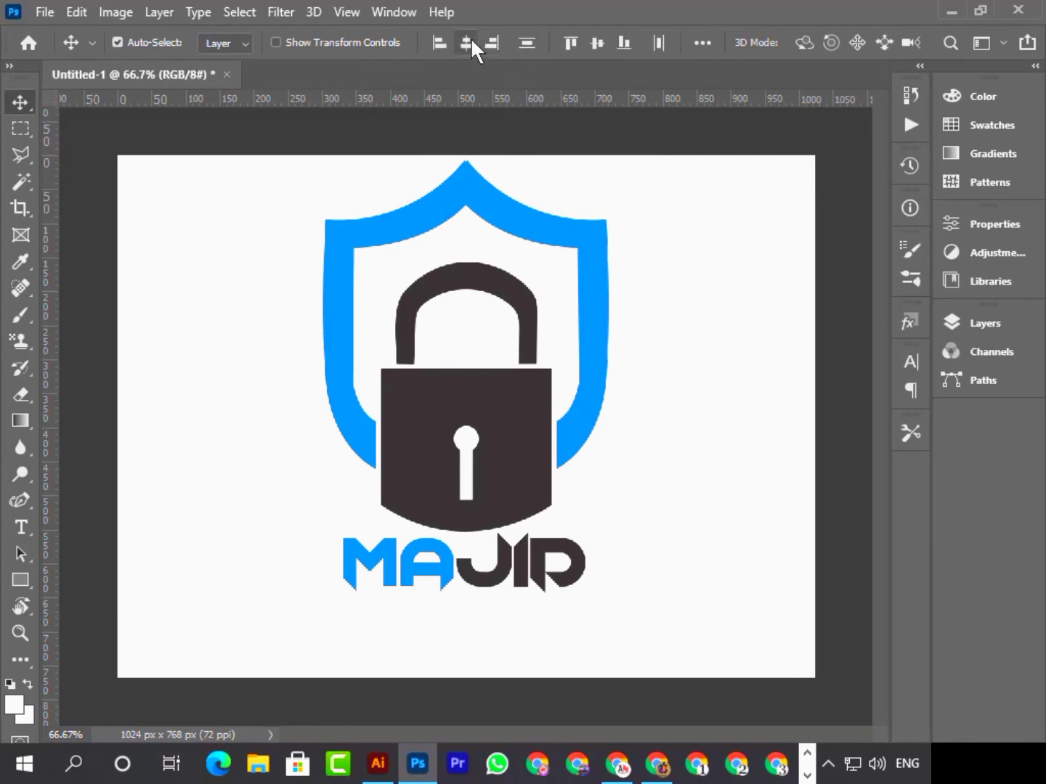
click(470, 37)
click(529, 574)
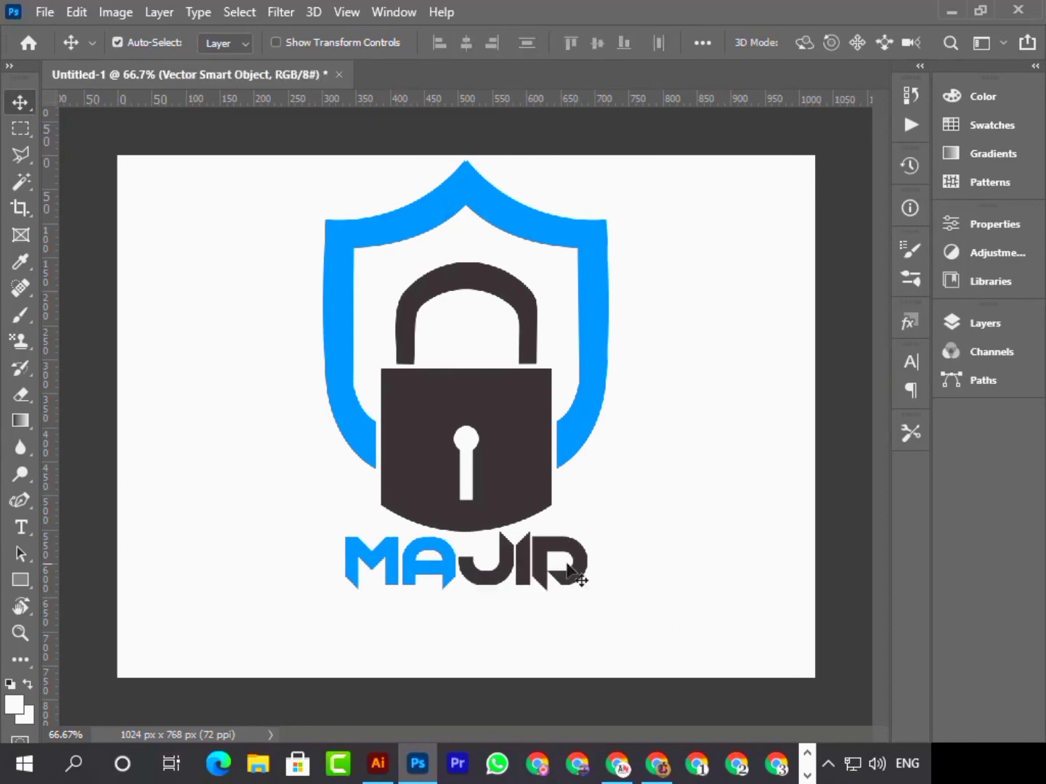
click(703, 535)
Place the Sicherheitsdienst text from Illustrator beneath the MAJID text and select it together with the rest of the logo.
click(392, 775)
drag(478, 468, 466, 613)
key(Return)
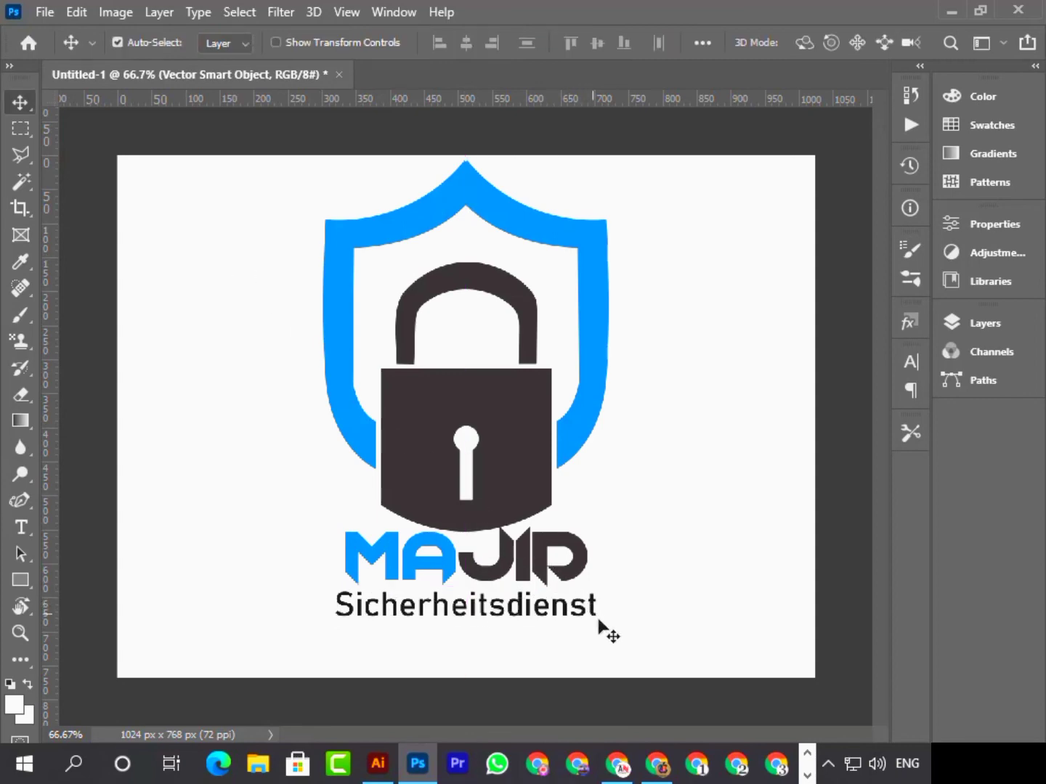
drag(262, 268, 663, 671)
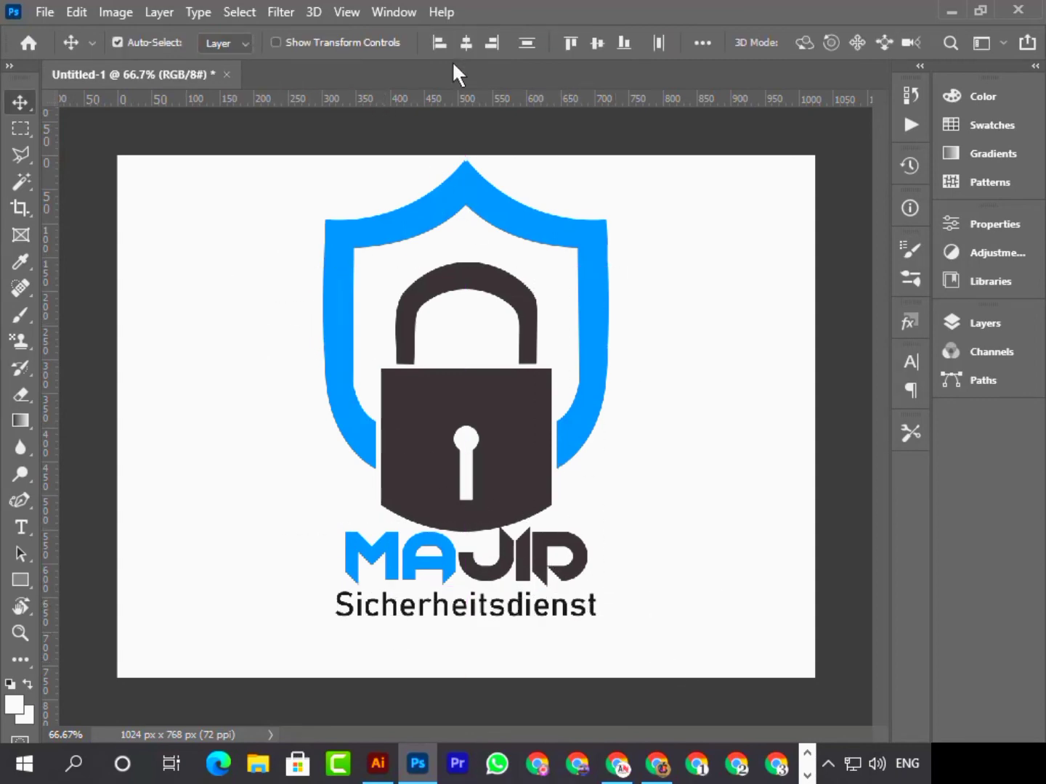
Enlarge the Sicherheitsdienst text to about 151.6% width and 151.1% height, keeping it centered beneath the MAJID text.
drag(257, 199, 736, 644)
click(667, 299)
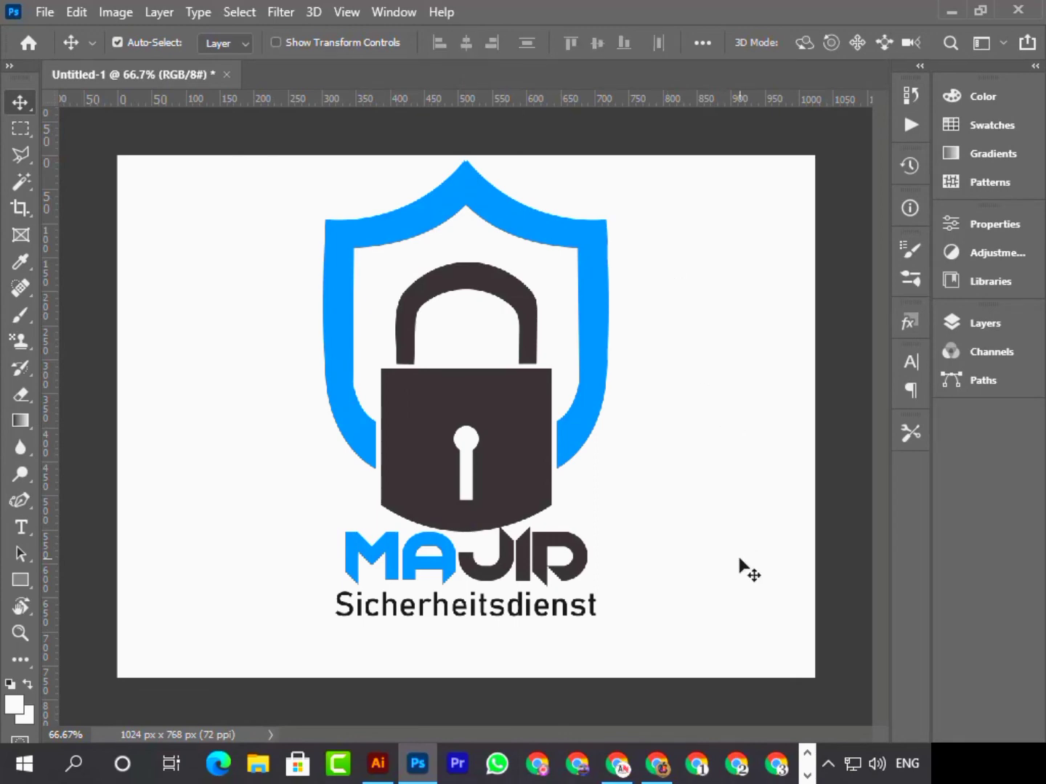
click(368, 610)
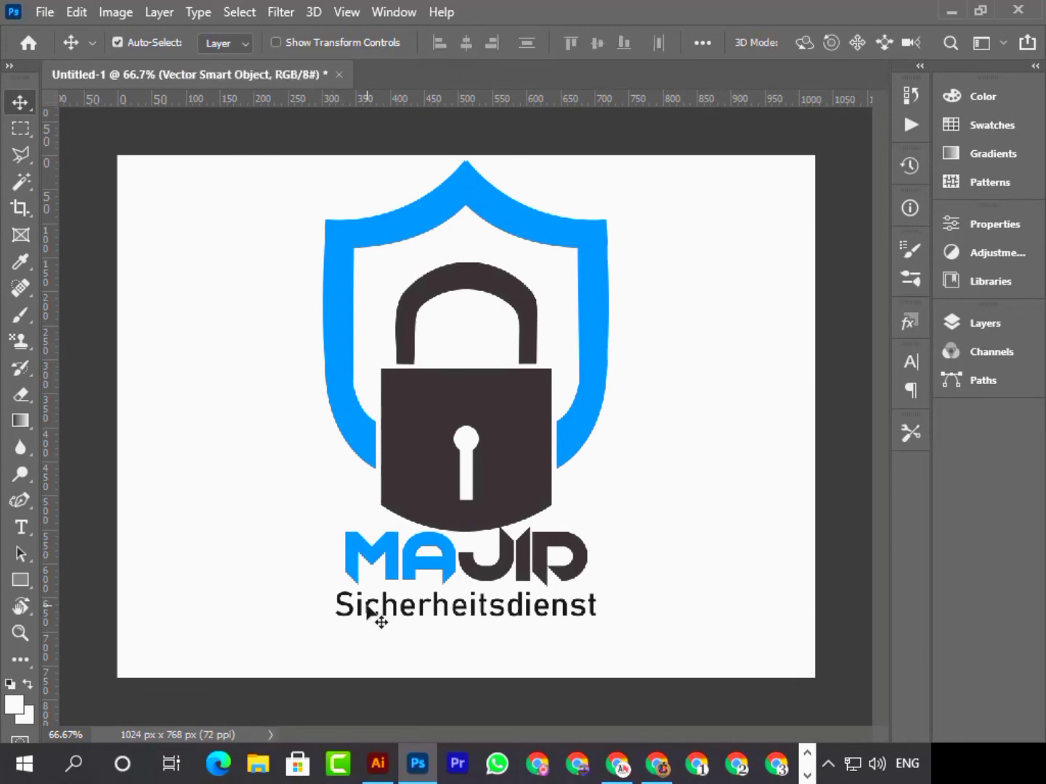
key(ctrl+t)
drag(472, 624, 468, 631)
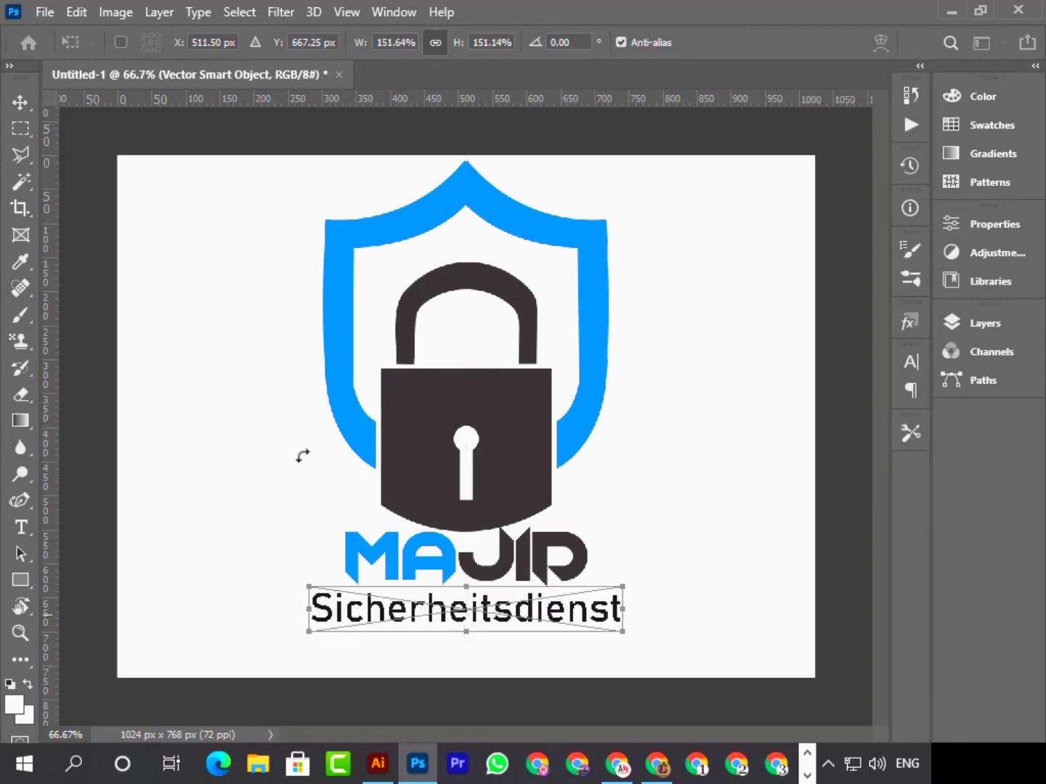
click(20, 102)
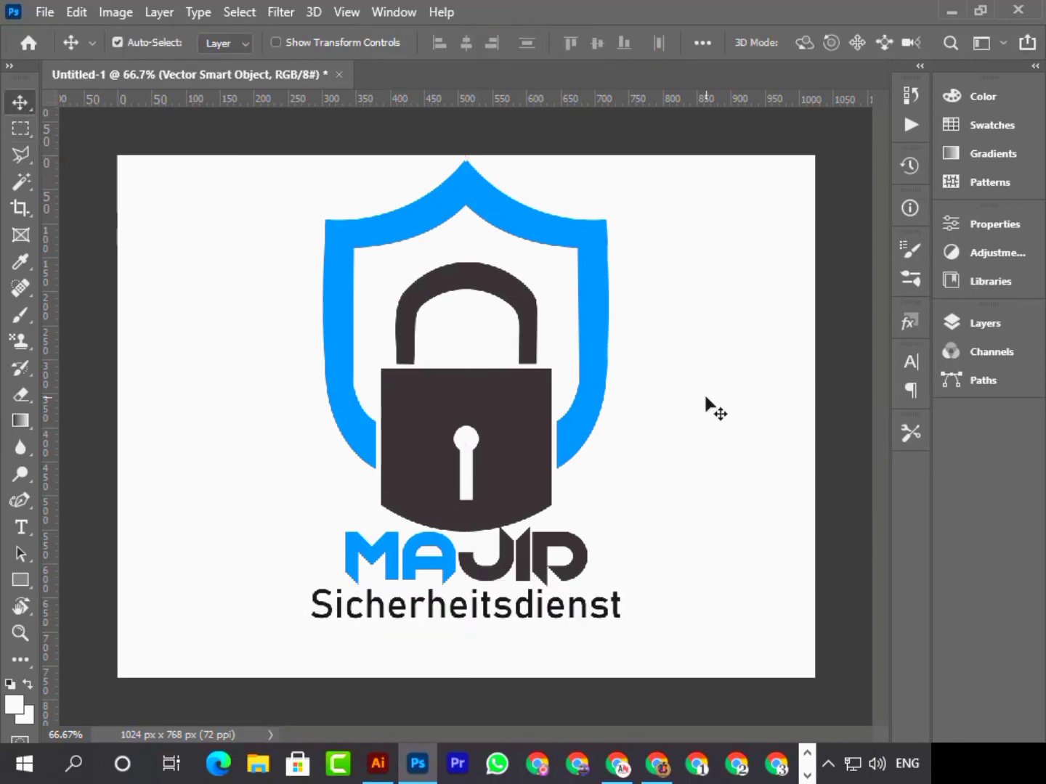
click(706, 417)
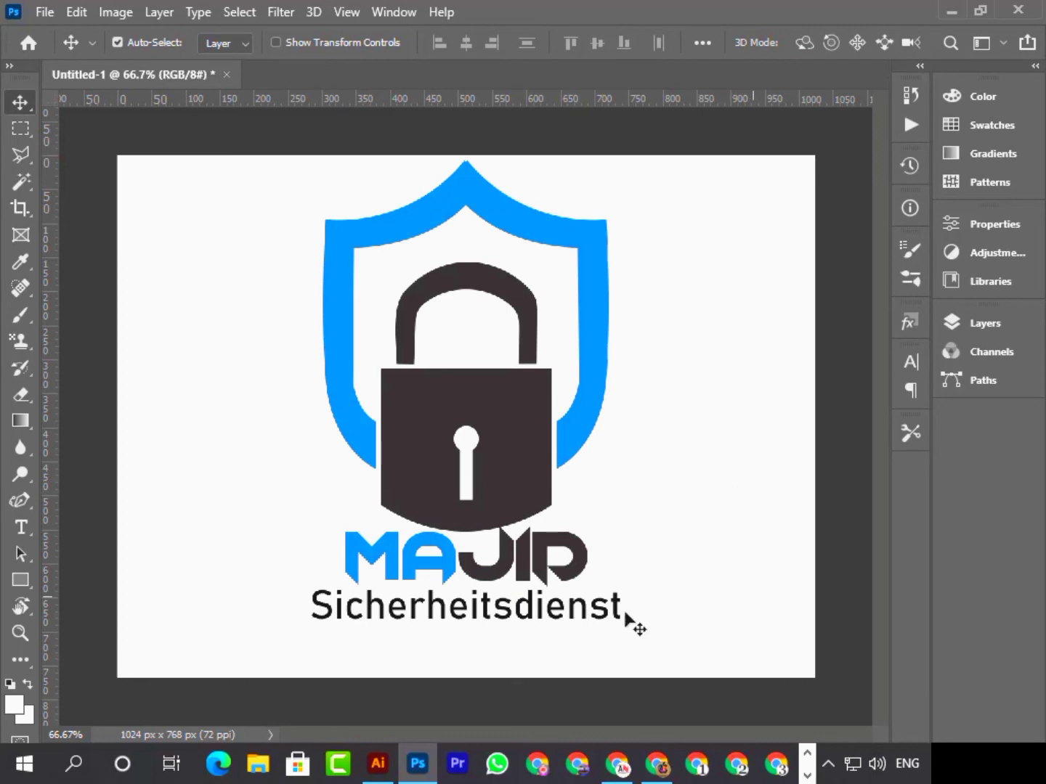
Switch to Illustrator, draw a horizontal line about 0.65 in long in the empty area beside the shield with the Pen tool, and select it.
click(377, 763)
click(23, 161)
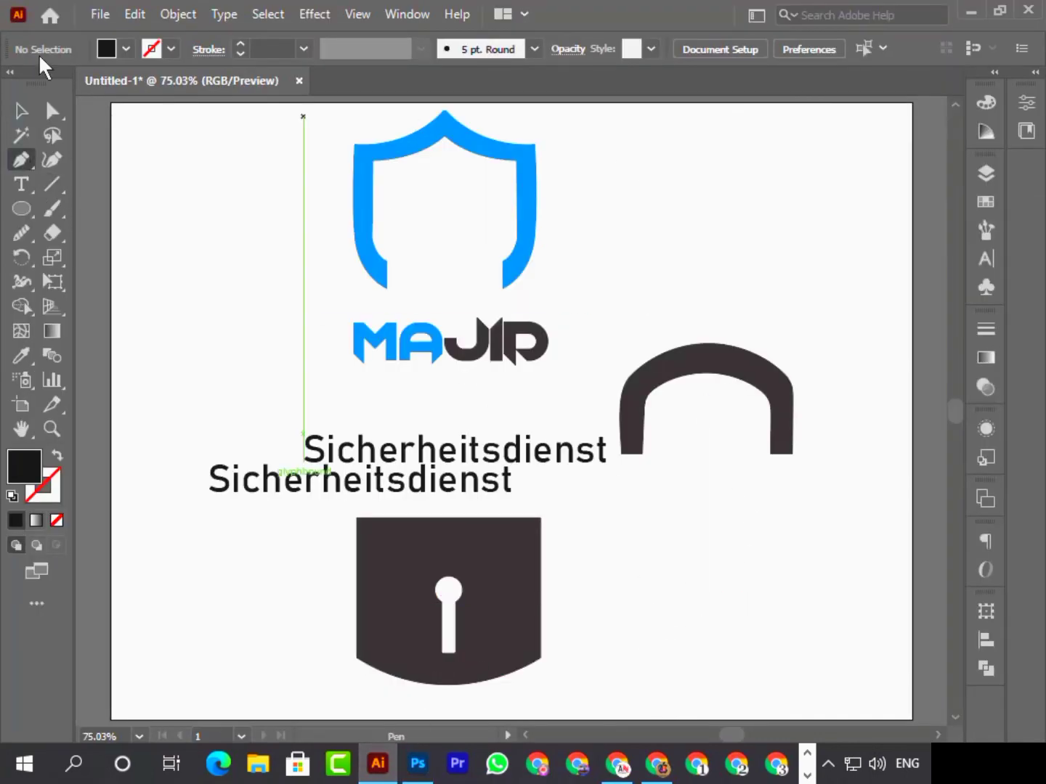
click(22, 110)
drag(23, 163, 165, 163)
click(173, 156)
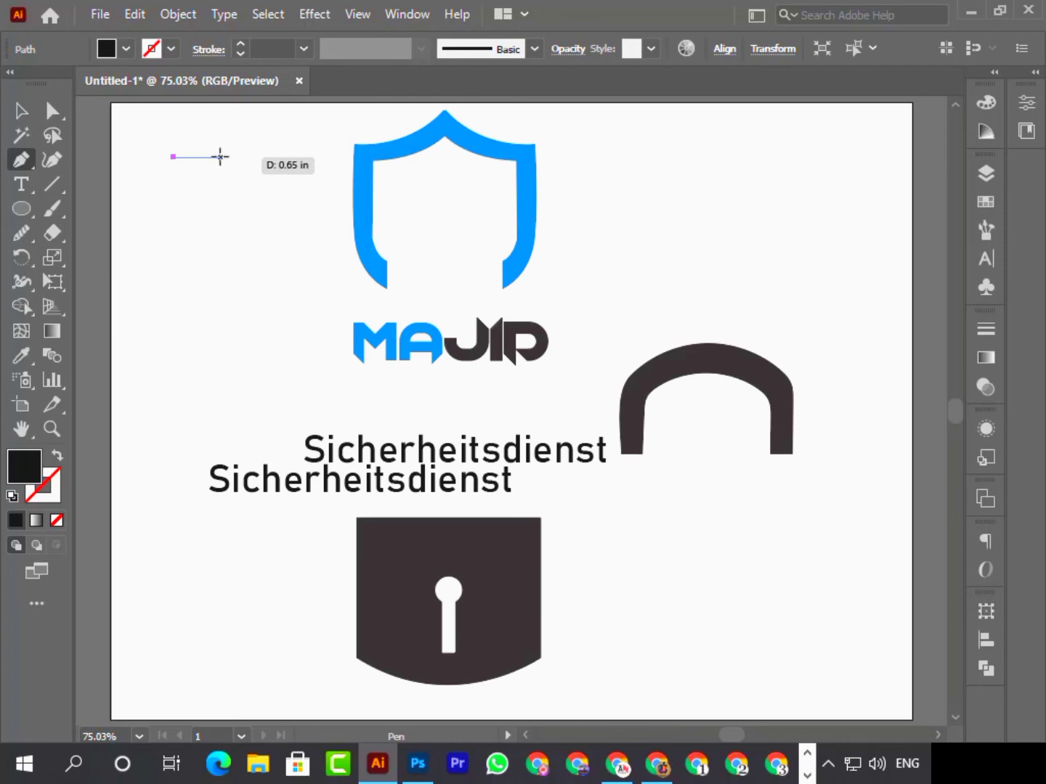
click(220, 154)
click(17, 110)
click(268, 146)
click(205, 159)
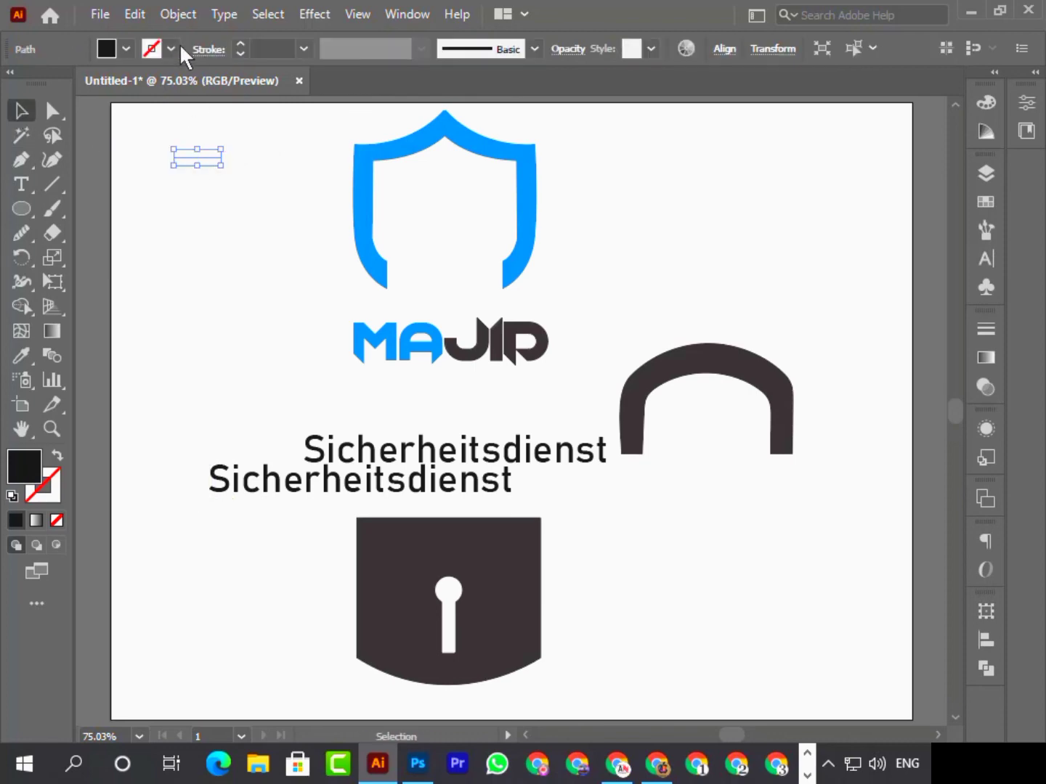
Remove the line's fill and give it a dark stroke with a weight of 4 pt.
click(126, 49)
click(113, 48)
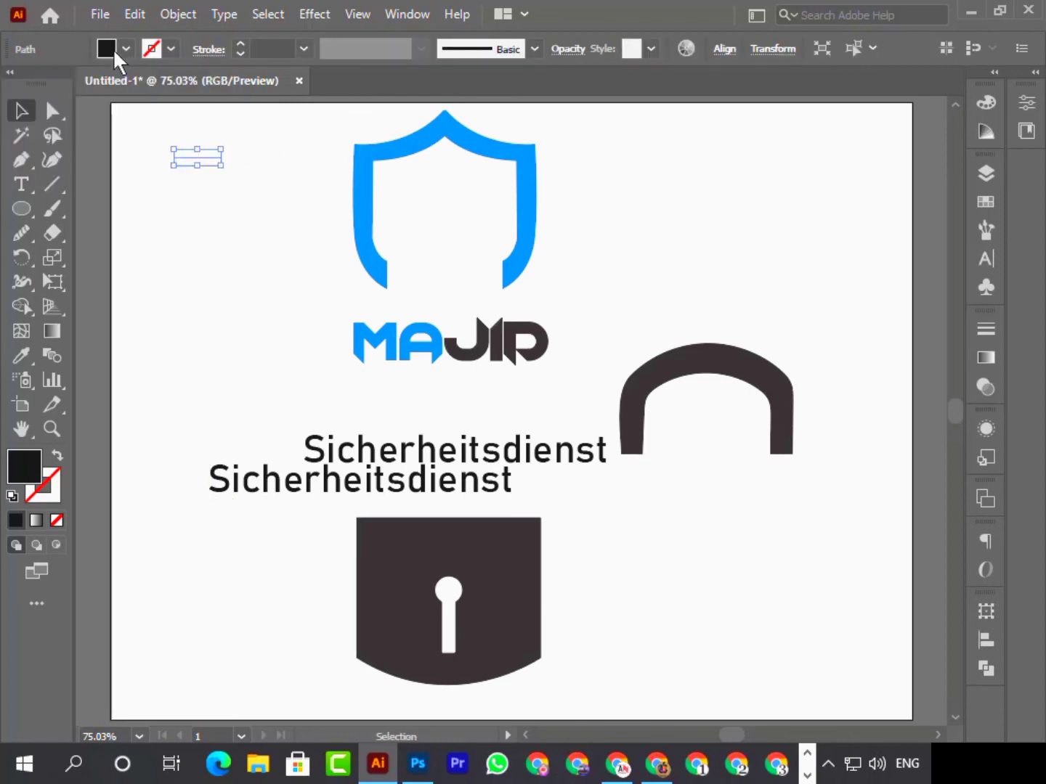
click(112, 48)
click(15, 83)
click(170, 45)
click(171, 48)
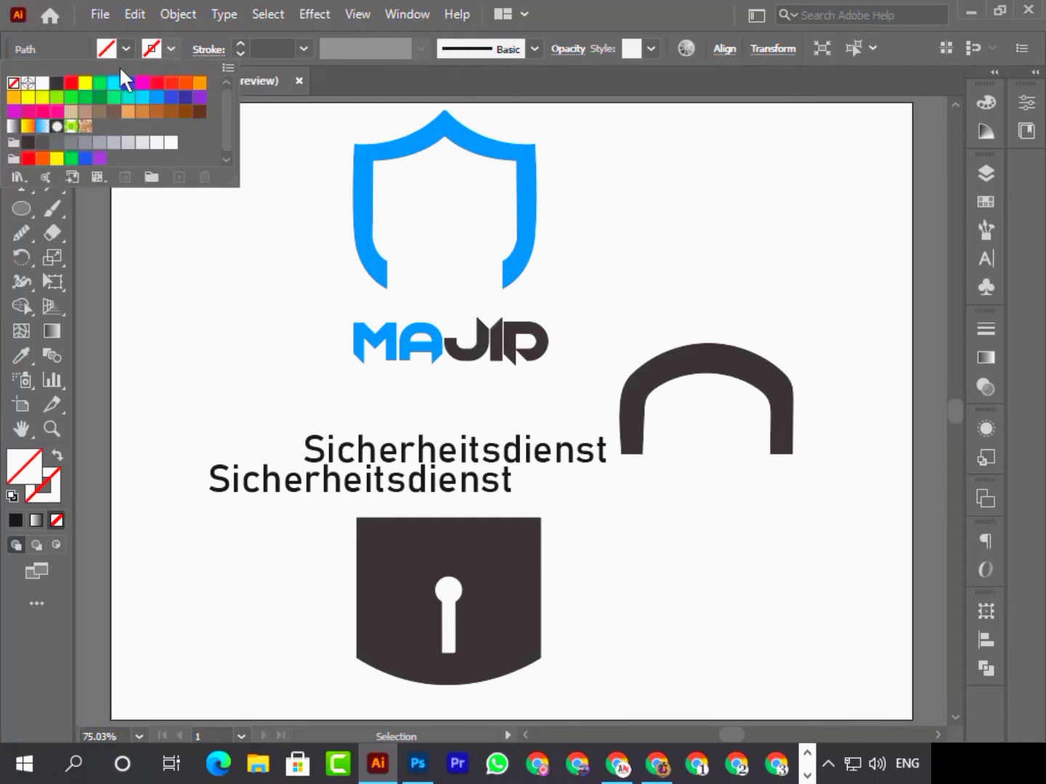
click(56, 84)
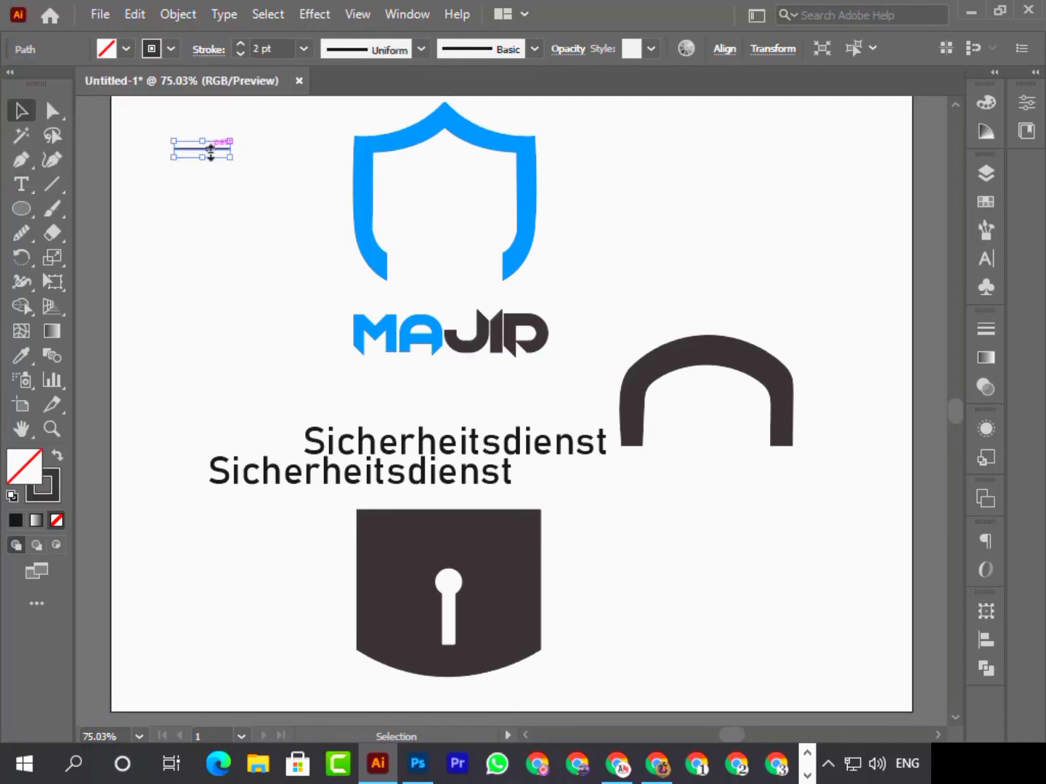
click(240, 43)
click(240, 42)
Place the line in the Photoshop document and shorten it so it ends directly before the S of Sicherheitsdienst, at mid-letter height.
mouse_move(231, 149)
mouse_down()
mouse_move(265, 150)
mouse_move(207, 373)
mouse_move(337, 689)
mouse_move(415, 762)
mouse_move(249, 607)
mouse_move(290, 599)
mouse_up()
click(243, 160)
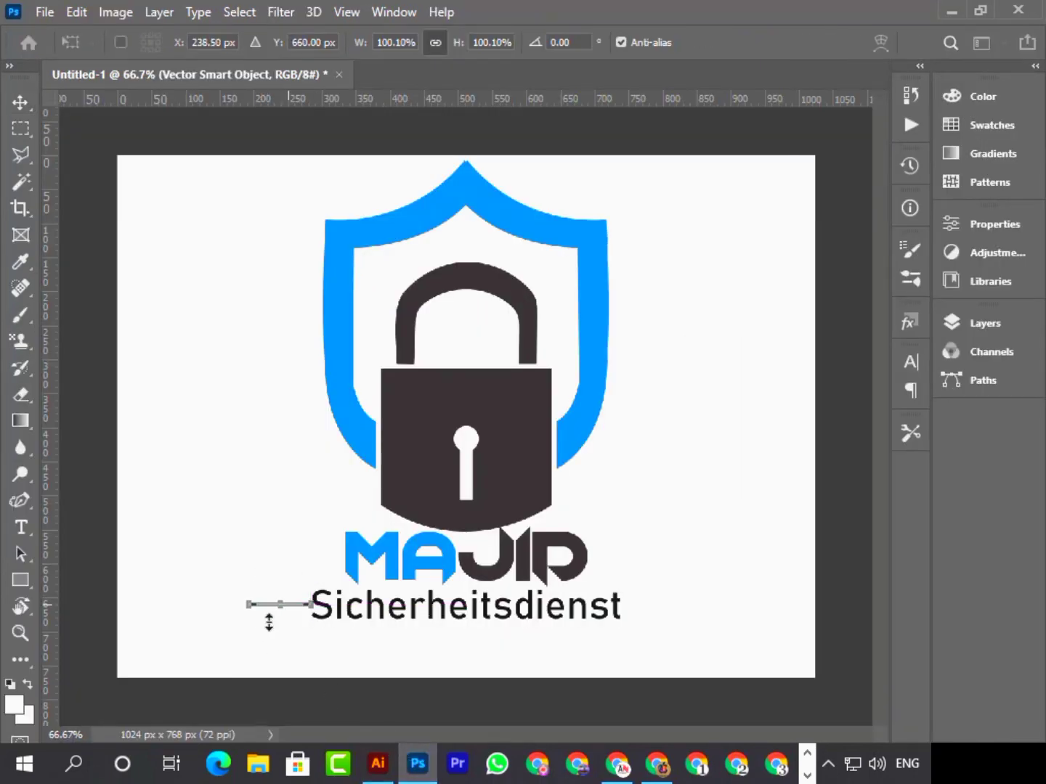
click(19, 102)
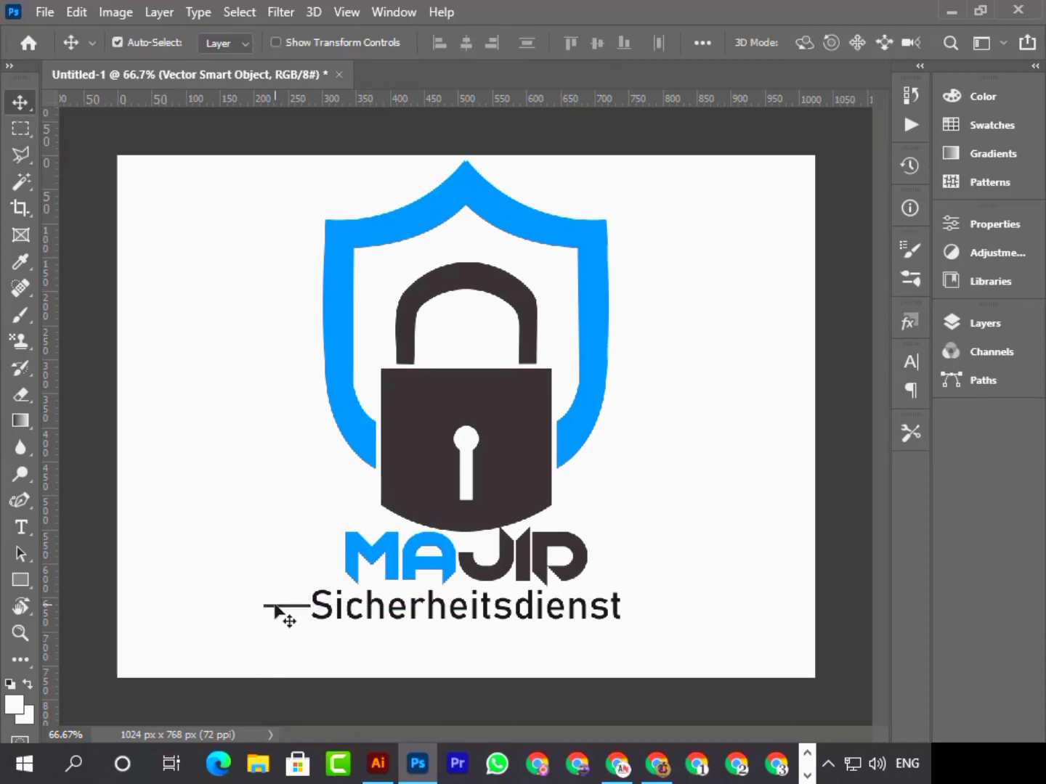
Duplicate the line to the other end of the Sicherheitsdienst text, level with the first line and touching the final letter.
drag(277, 613, 637, 604)
click(693, 534)
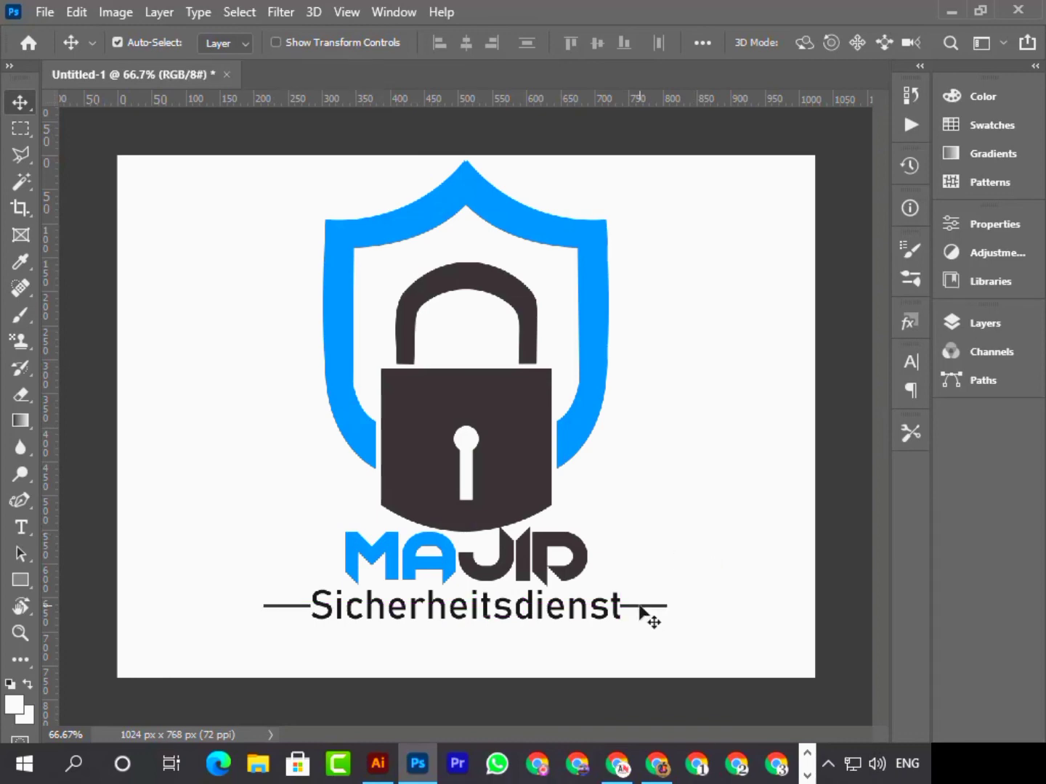
click(639, 605)
click(699, 549)
key(alt+Tab)
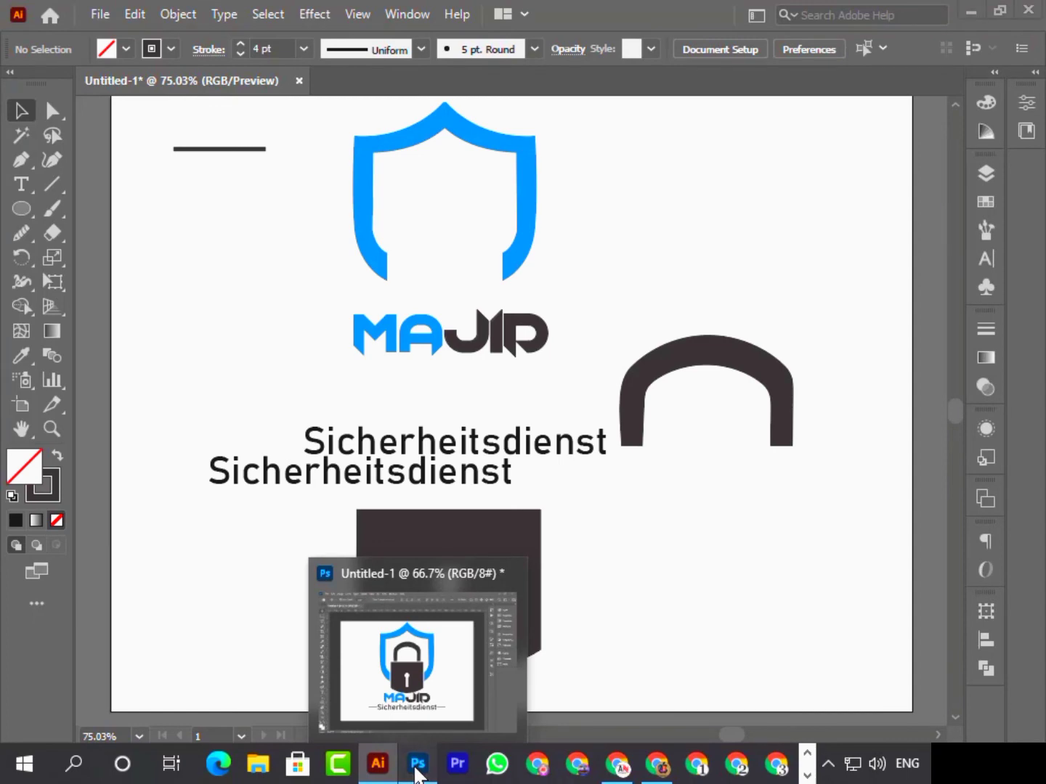
click(417, 767)
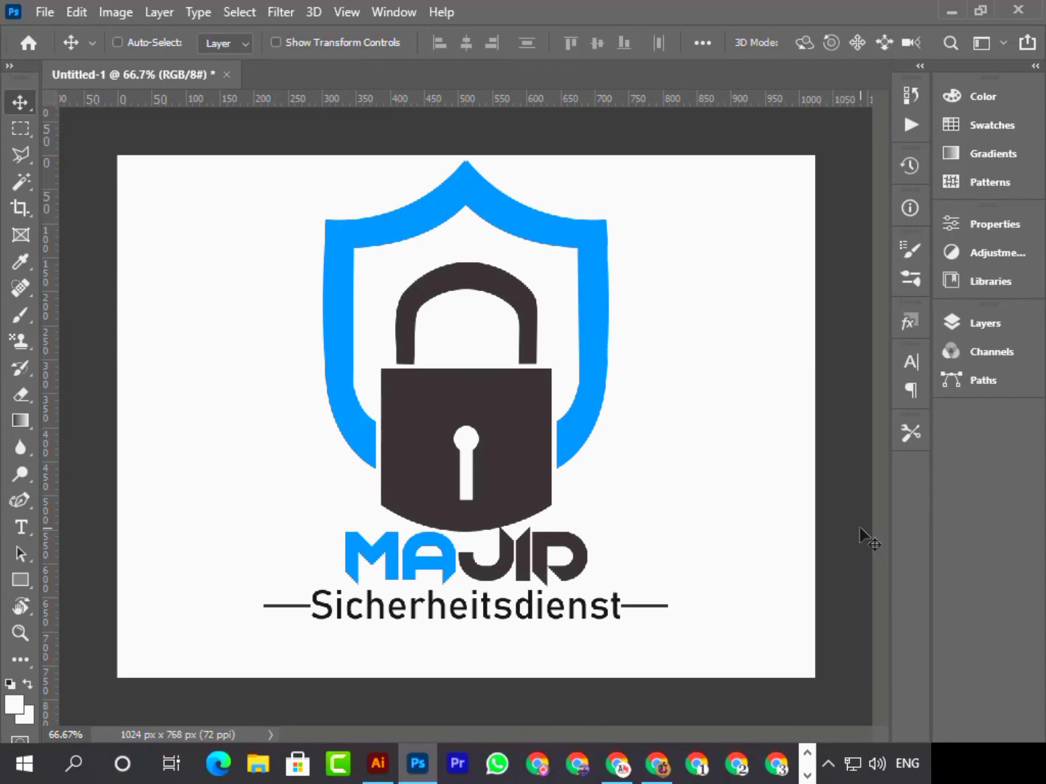
Save the document as "majid logo psd" in Photoshop format with Layers and Maximize Compatibility enabled.
key(ctrl+s)
click(663, 558)
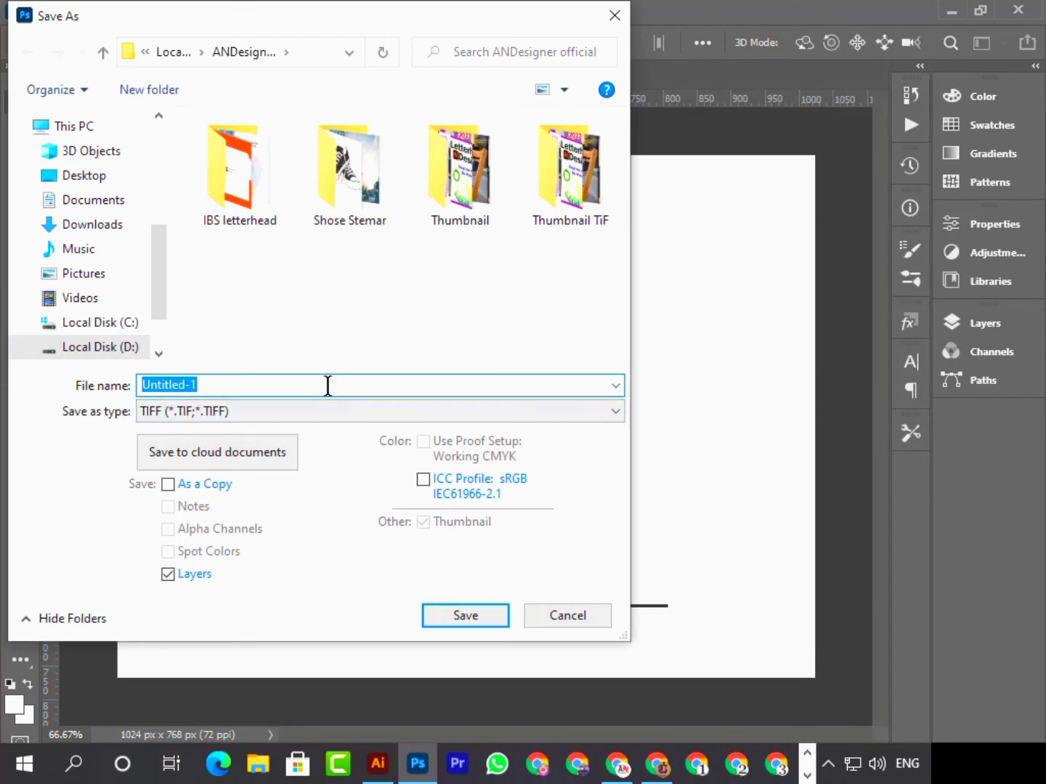
text(majid lo)
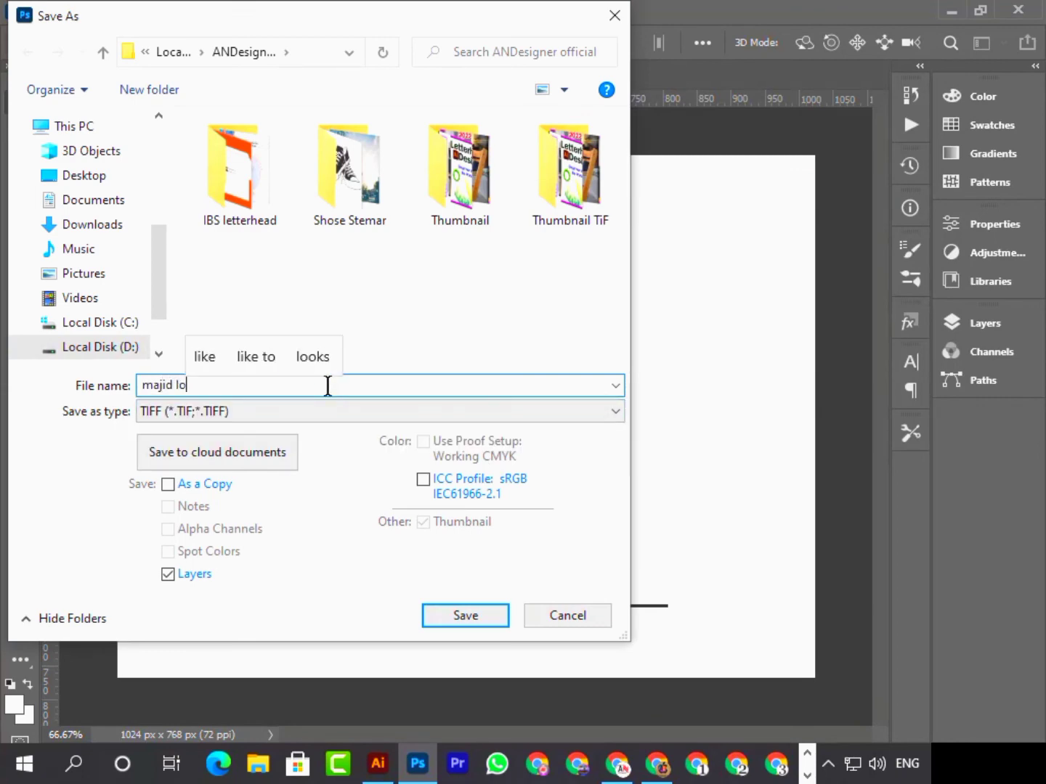
text(go)
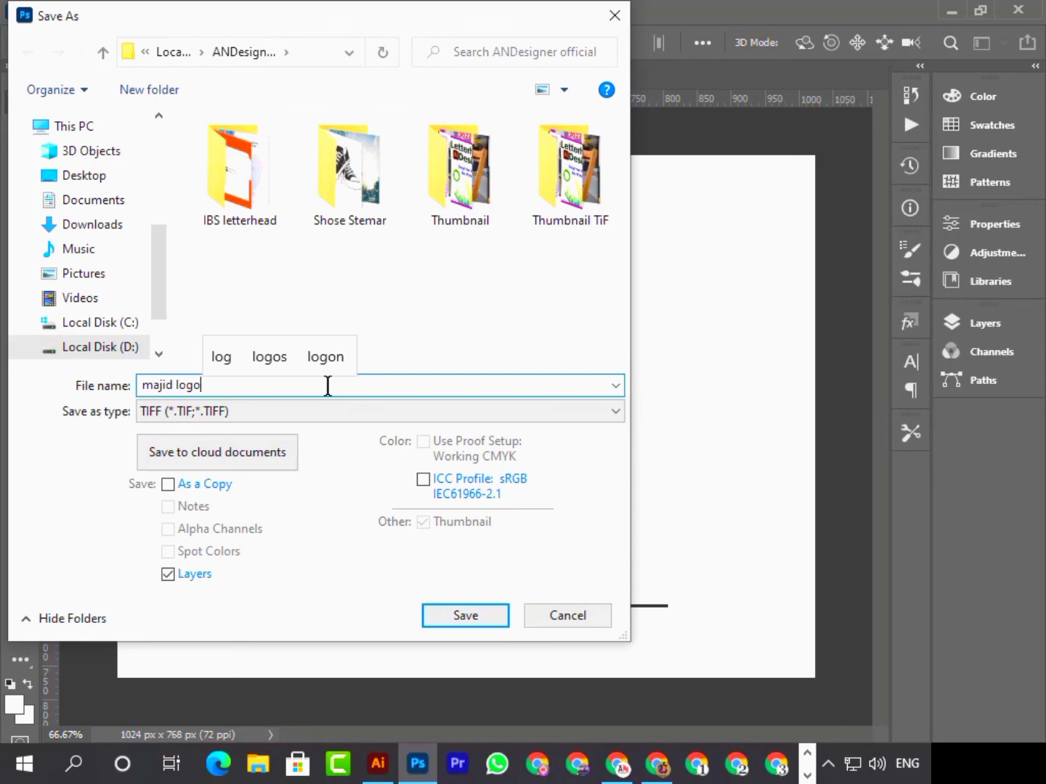
text( tif)
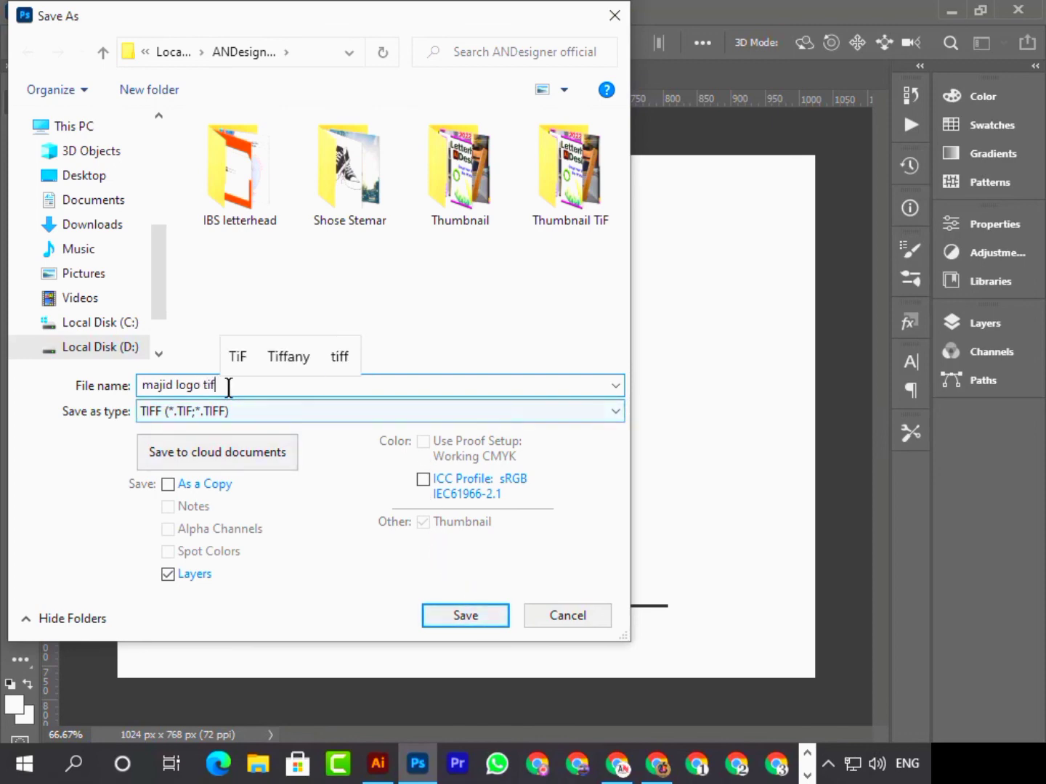
key(BackSpace)
key(BackSpace)
key(BackSpace)
text(psd)
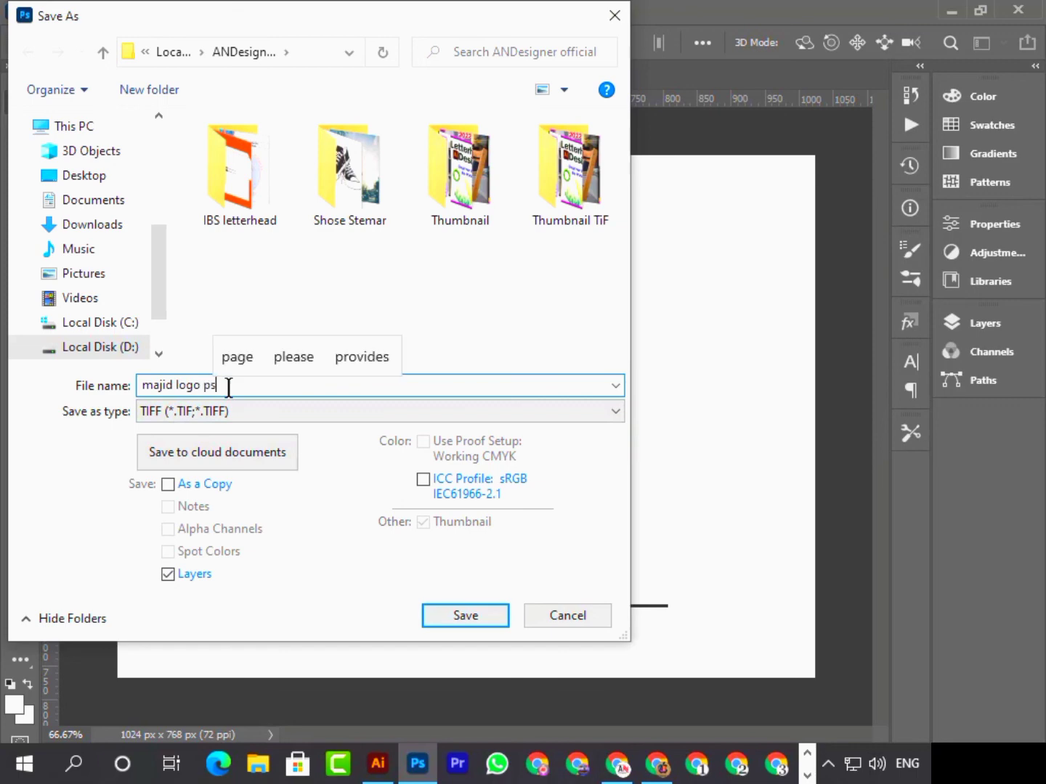
click(275, 416)
click(252, 433)
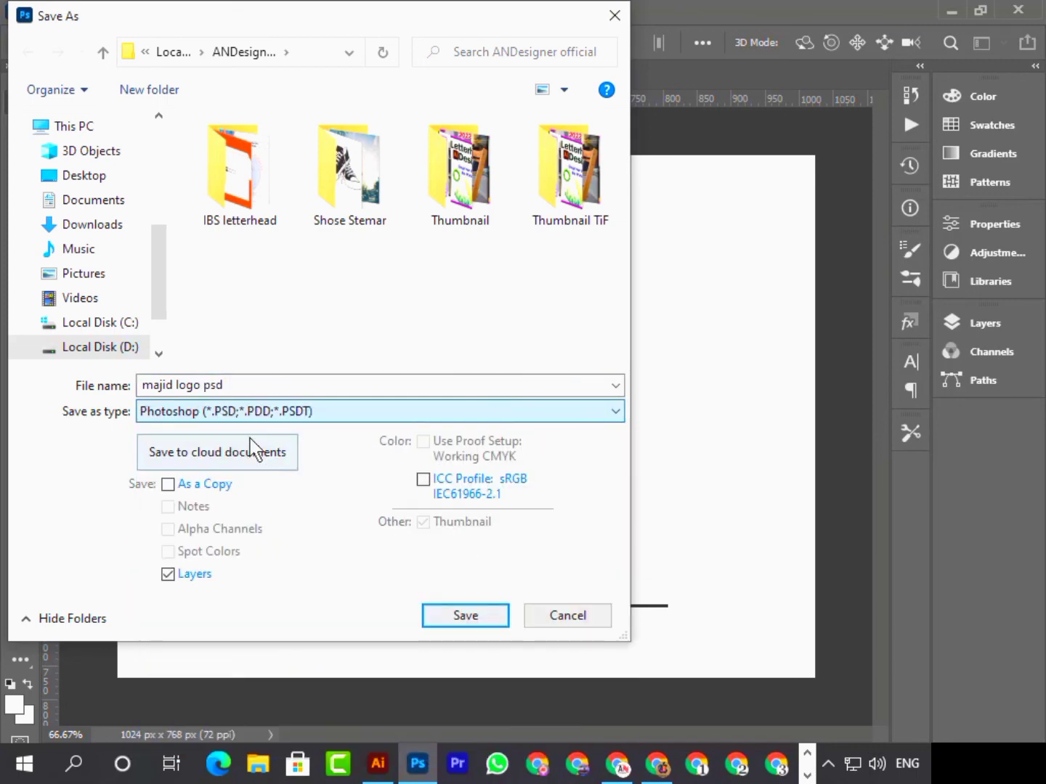
click(468, 617)
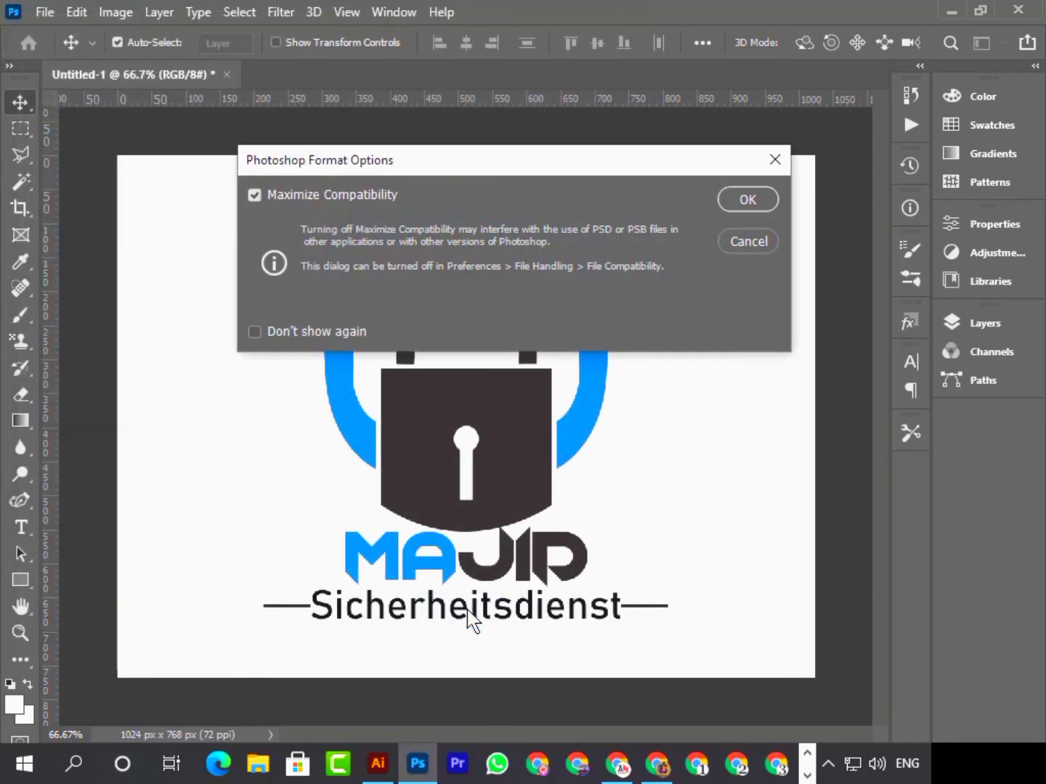
click(746, 203)
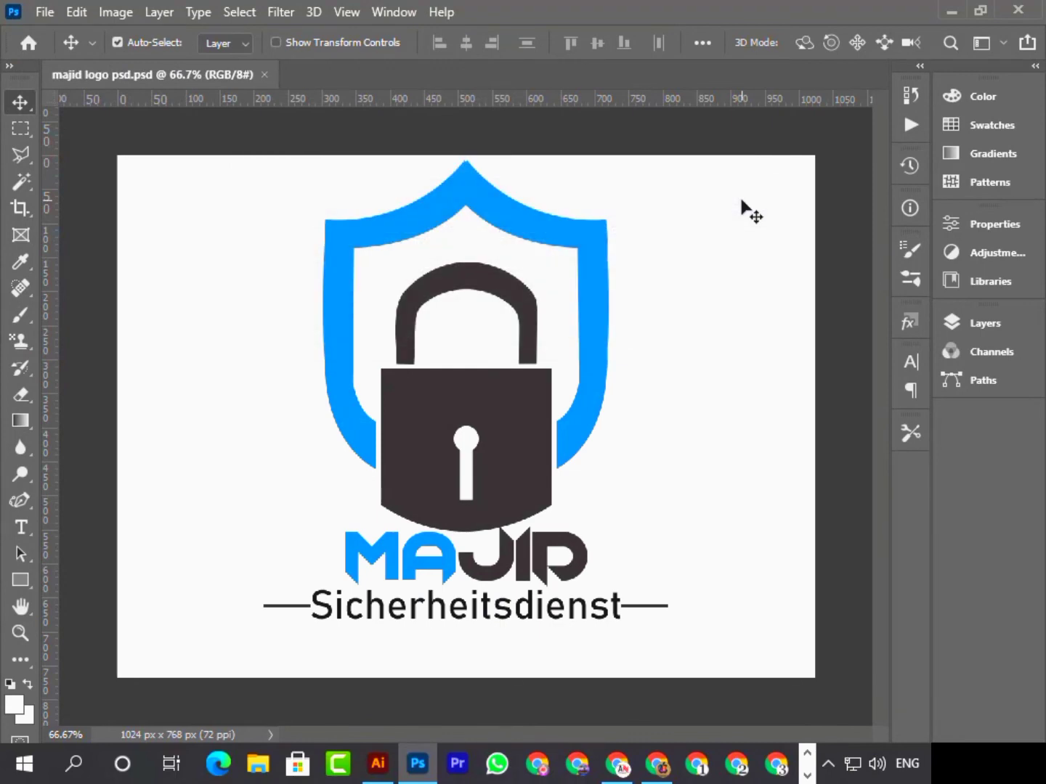